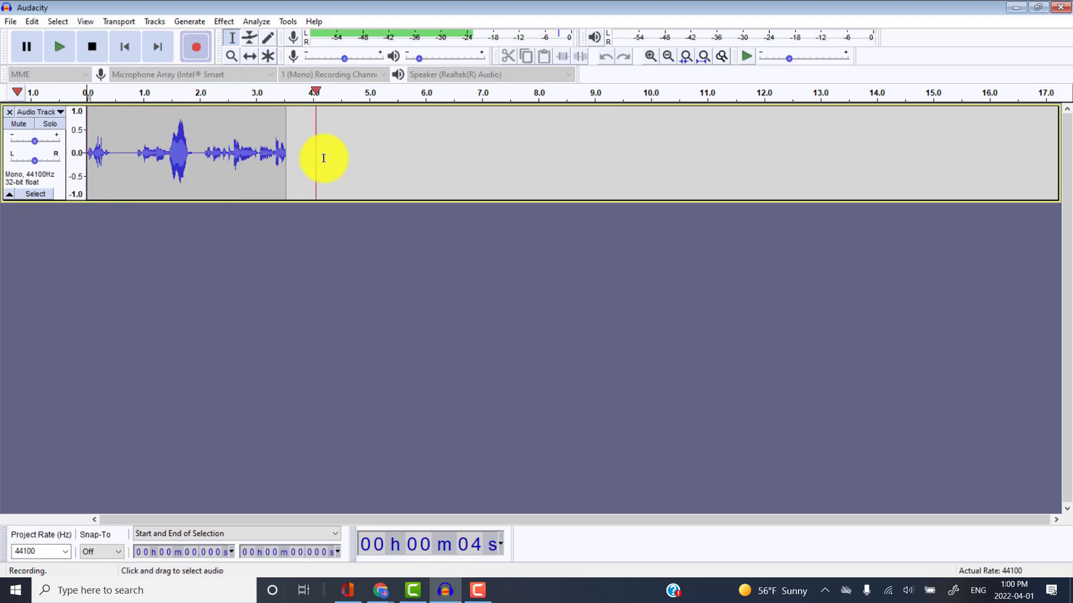
Stop the microphone recording and remove the test track from the project
click(96, 48)
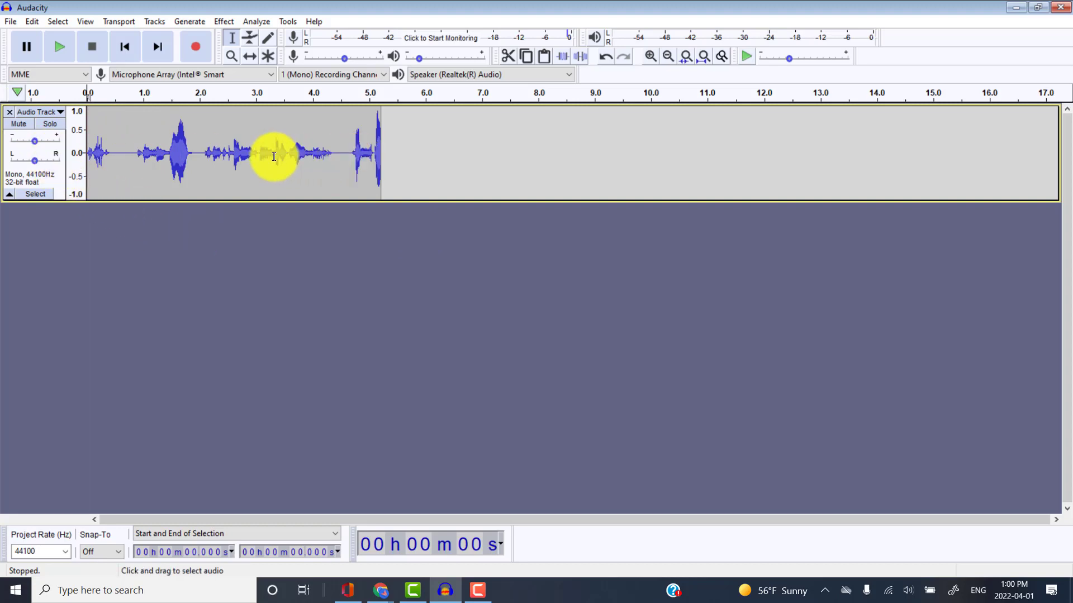
click(10, 111)
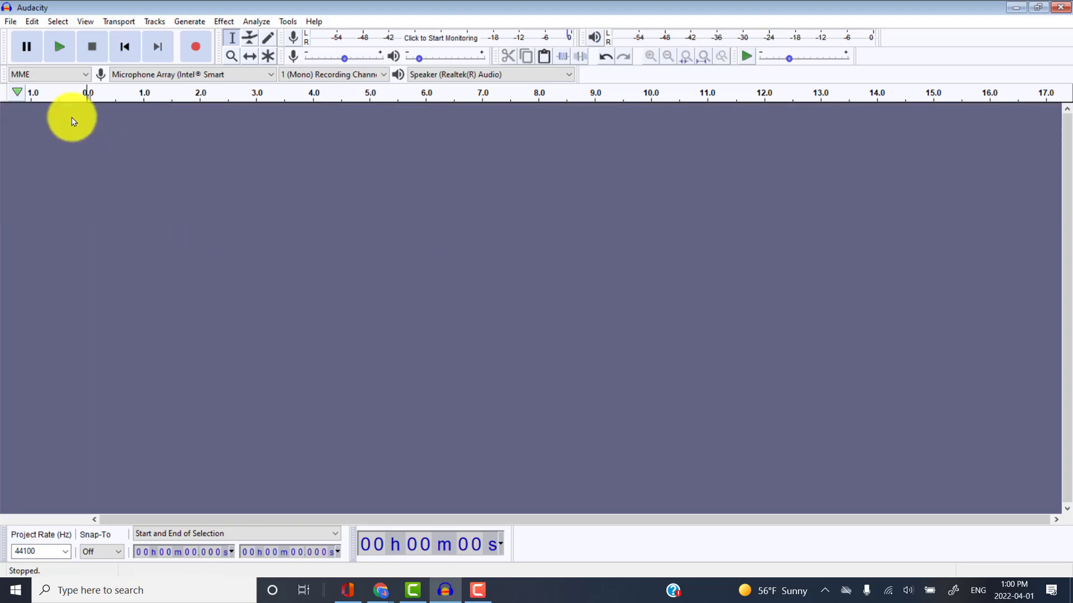
Import the Affirmations - Love audio file from the Downloads folder and look over its whole waveform
click(11, 23)
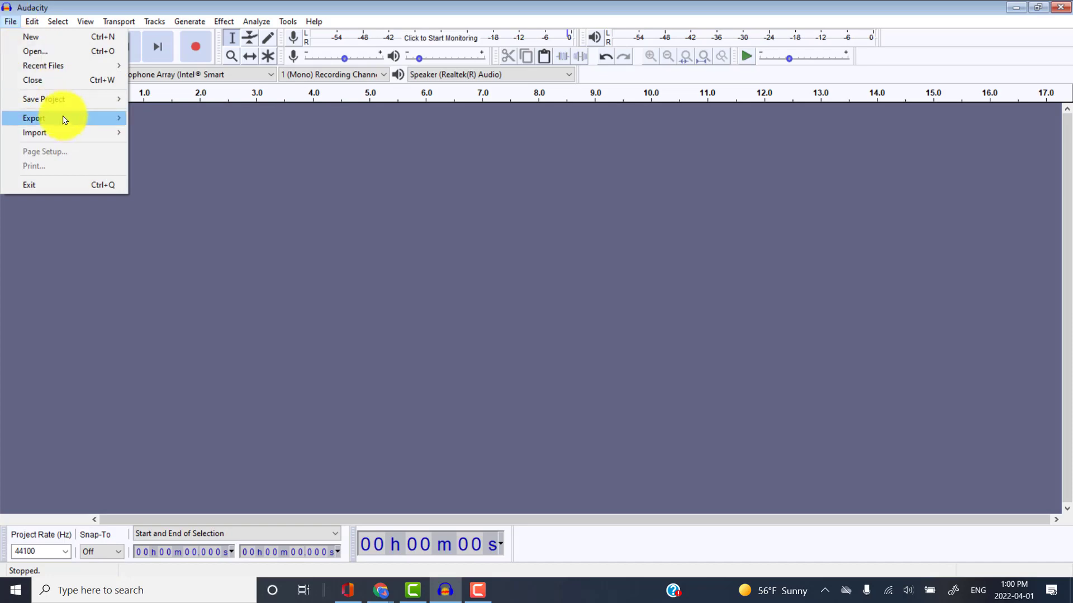
mouse_move(72, 132)
click(196, 137)
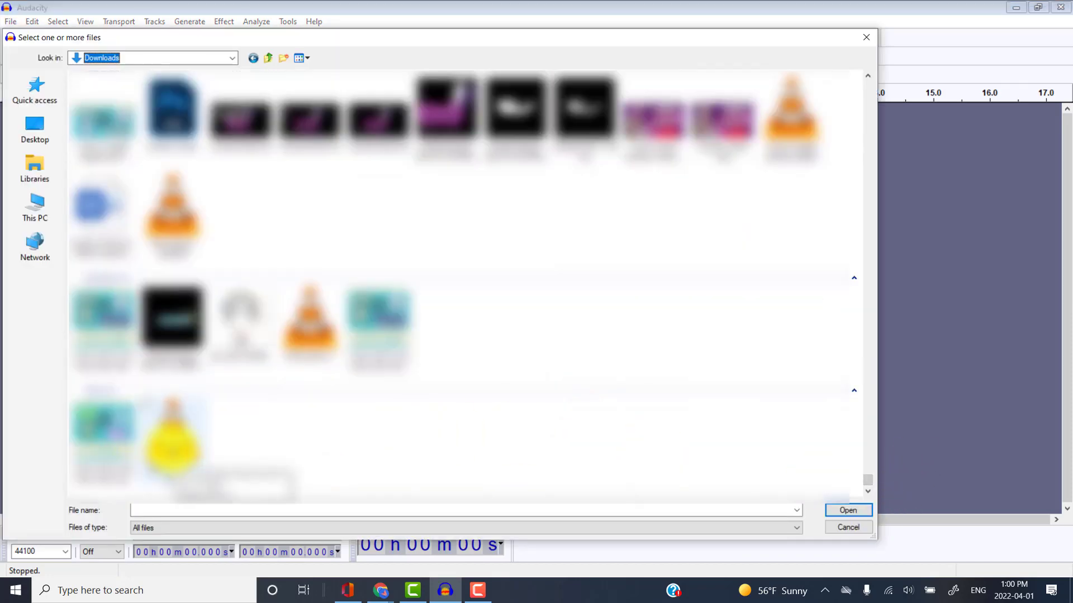
double_click(172, 447)
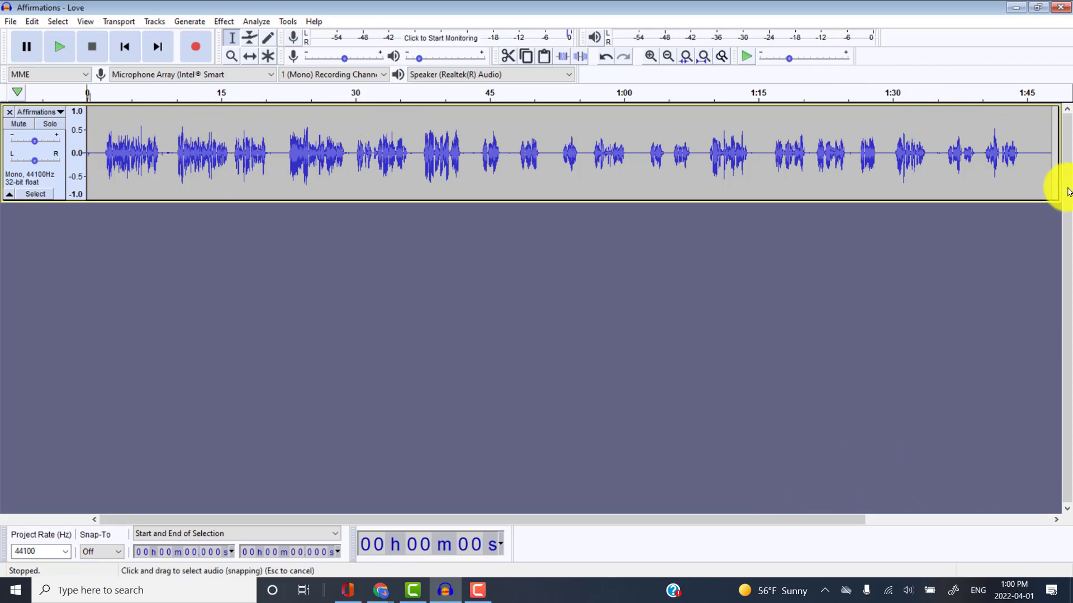
scroll(901, 508, right, 3)
scroll(752, 510, left, 3)
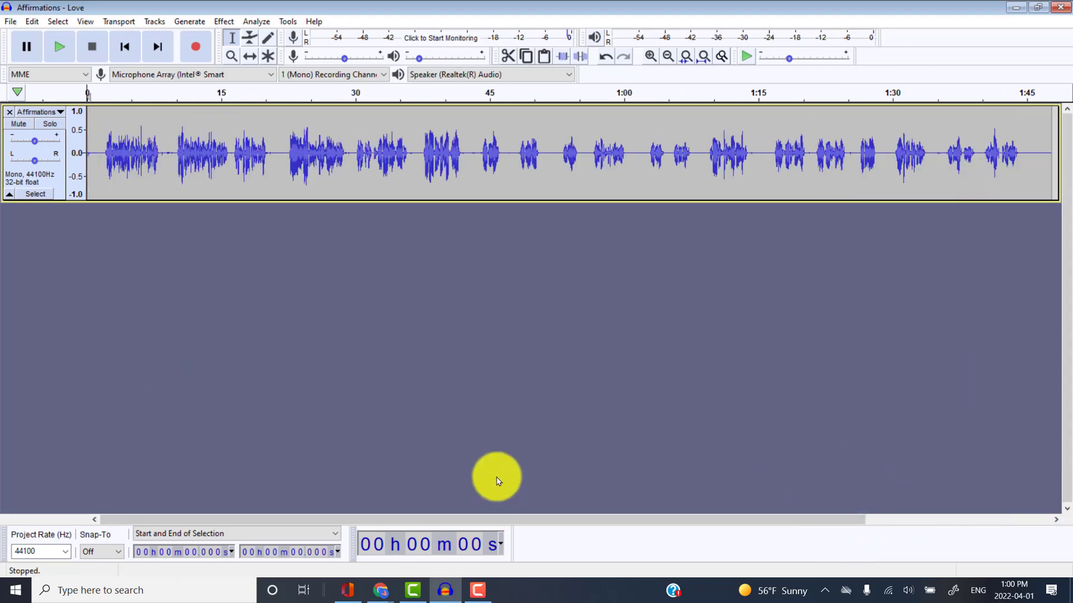
Capture a noise profile from the quiet stretch between about 0.76 and 1.88 s, before the first spoken line
click(231, 57)
click(115, 158)
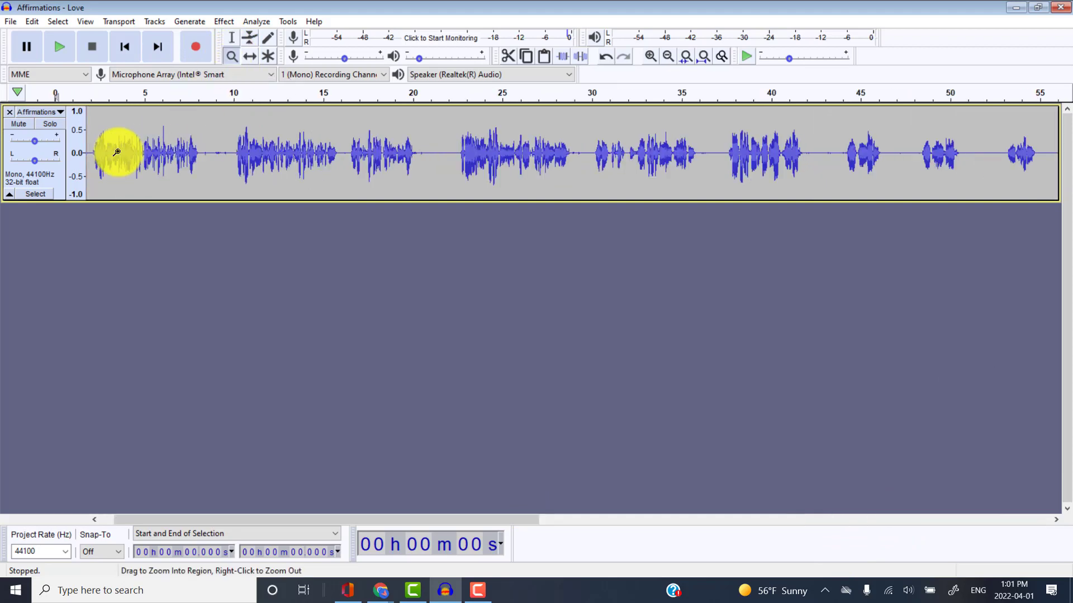
click(117, 152)
click(117, 152)
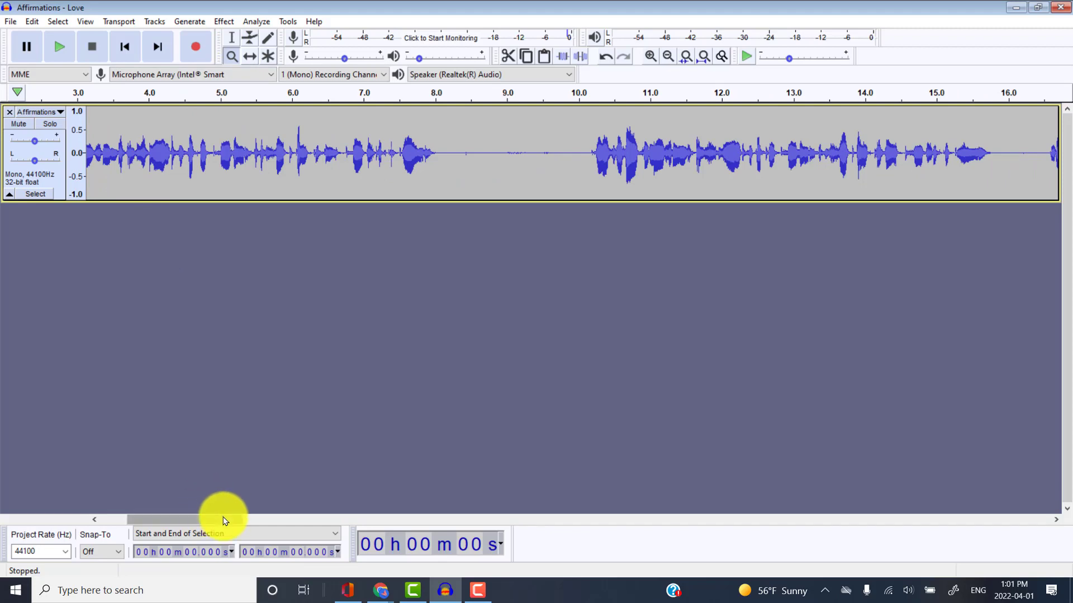
drag(223, 519, 175, 532)
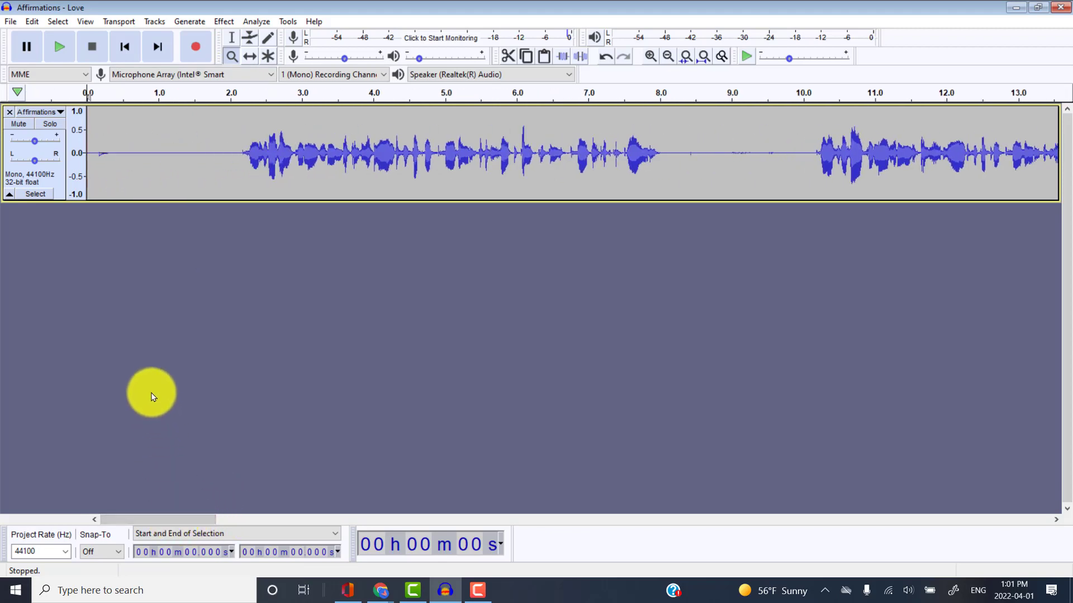
click(232, 50)
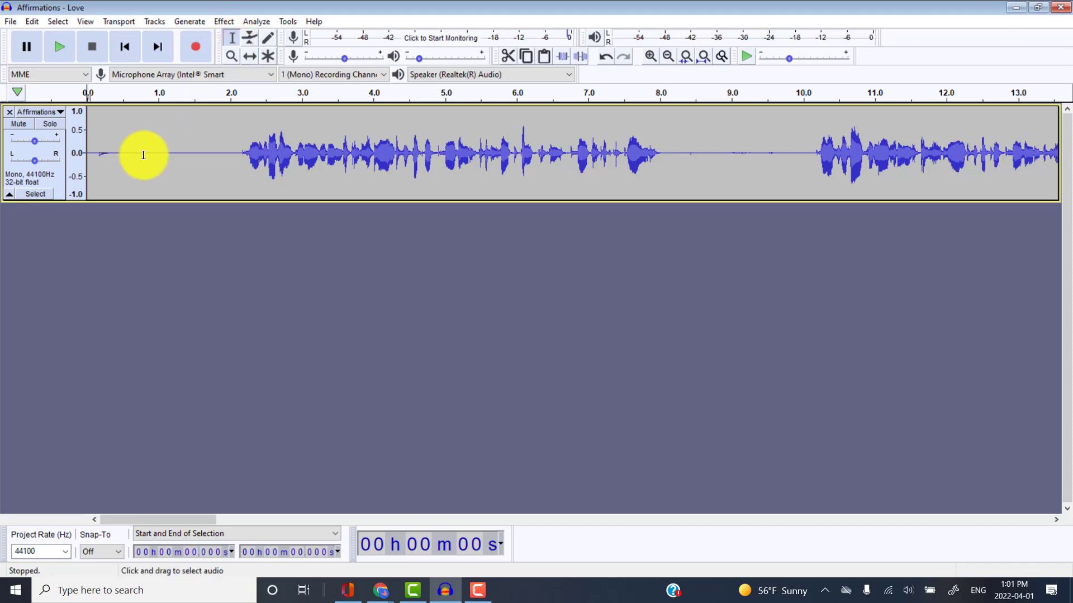
drag(142, 156, 217, 169)
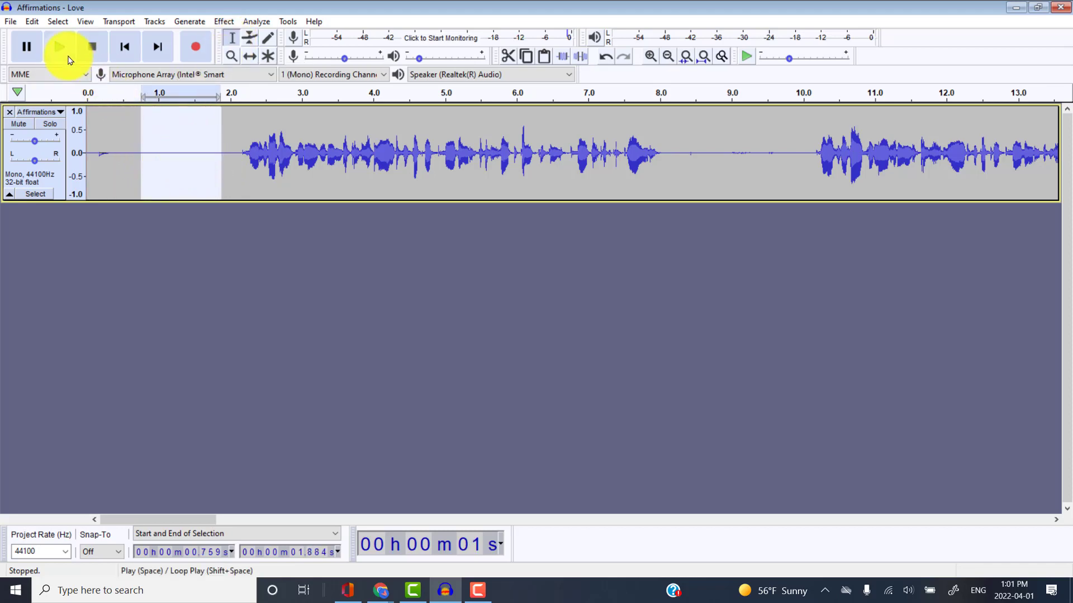
key(space)
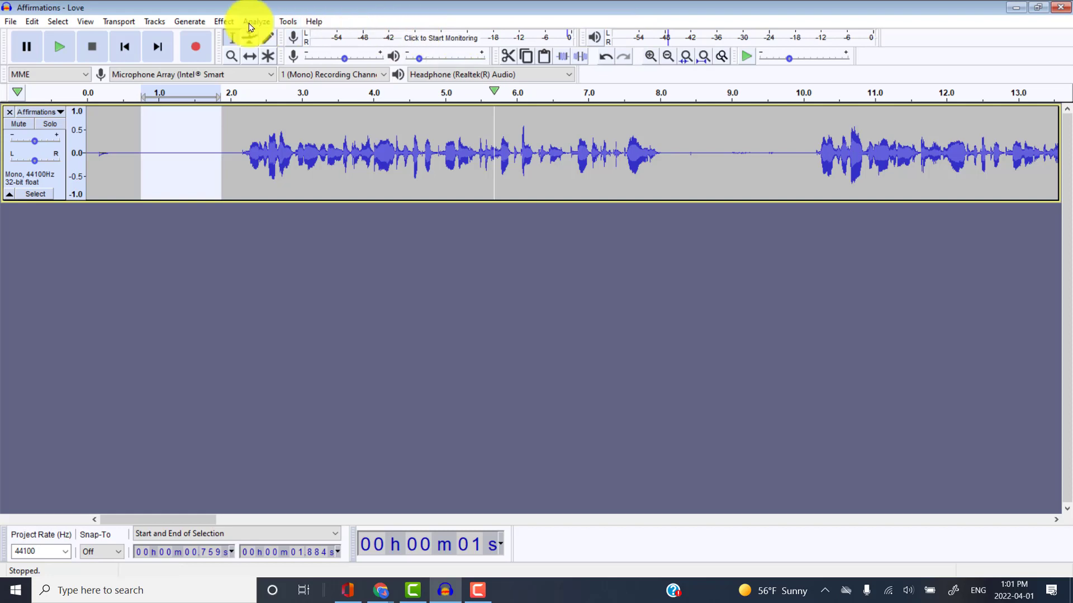
click(225, 21)
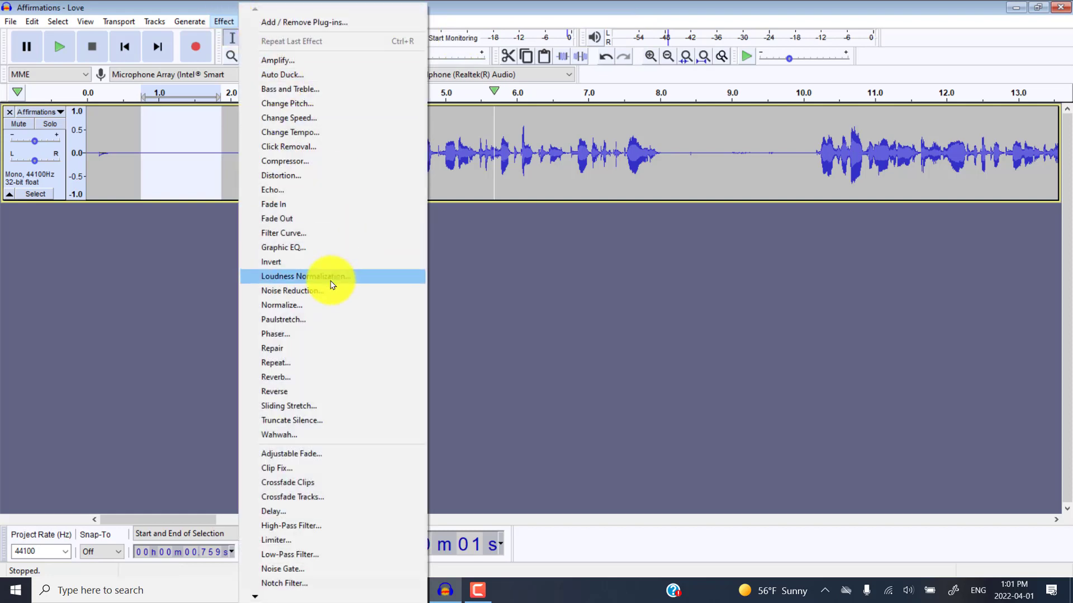
click(337, 296)
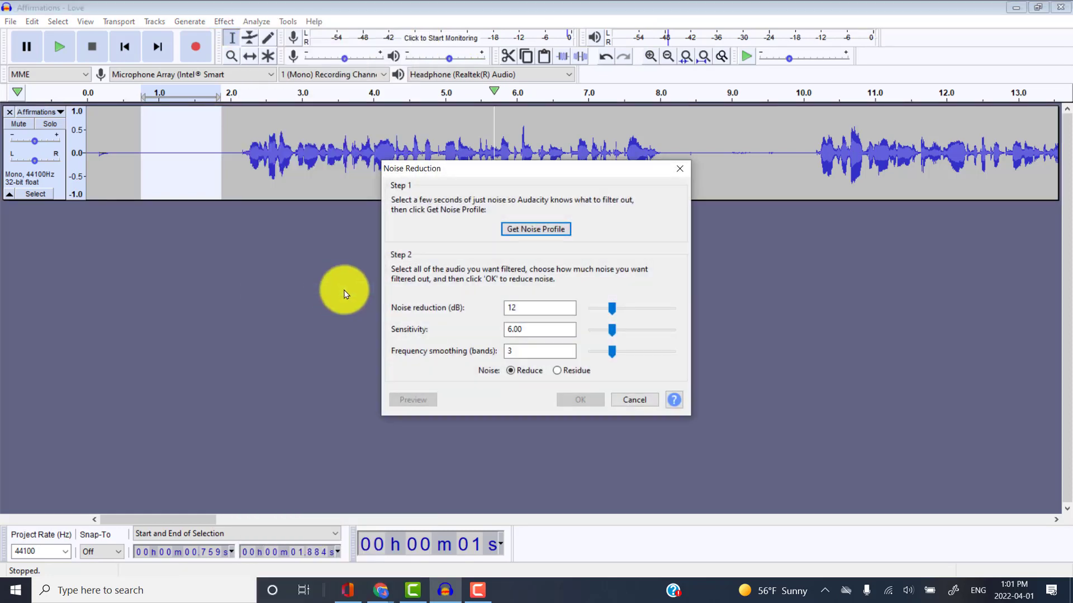
click(520, 230)
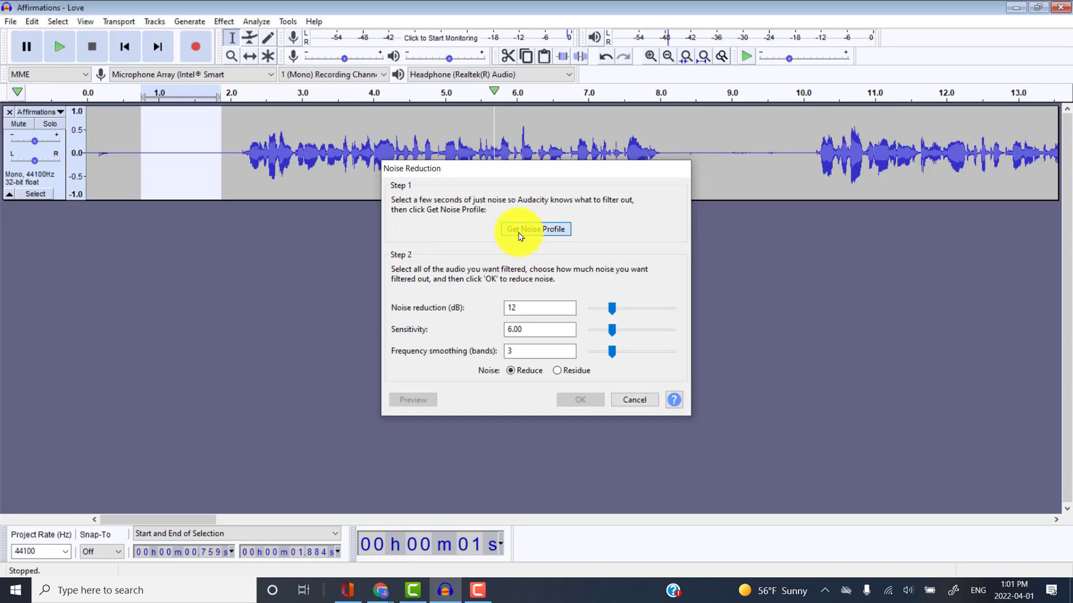
Apply Noise Reduction to the whole track with 12 dB reduction, sensitivity 6.00 and 3 frequency smoothing bands
click(191, 144)
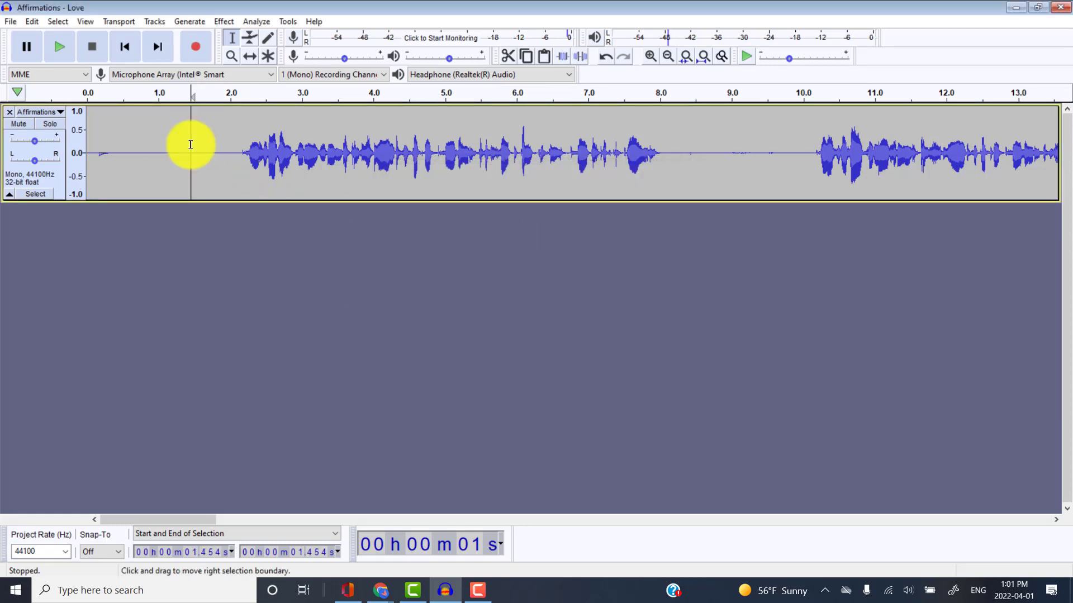
key(ctrl+a)
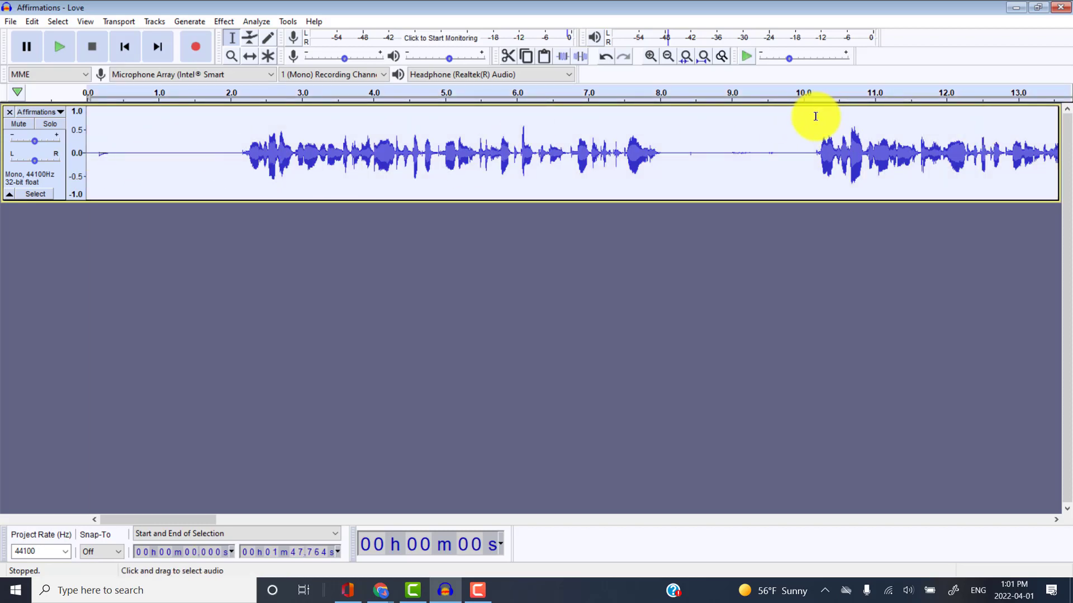
click(225, 23)
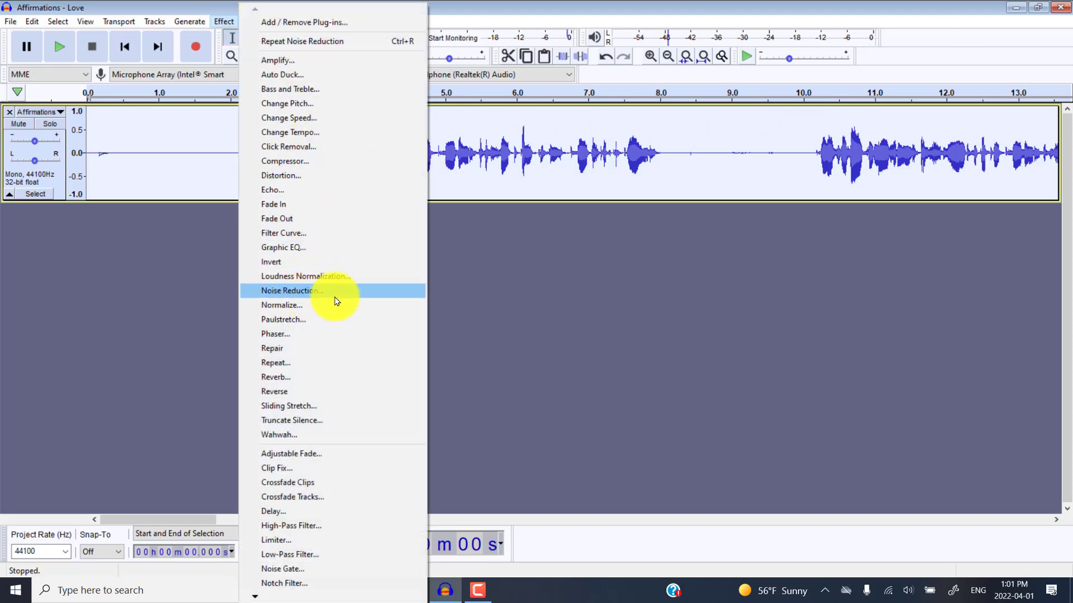
click(338, 296)
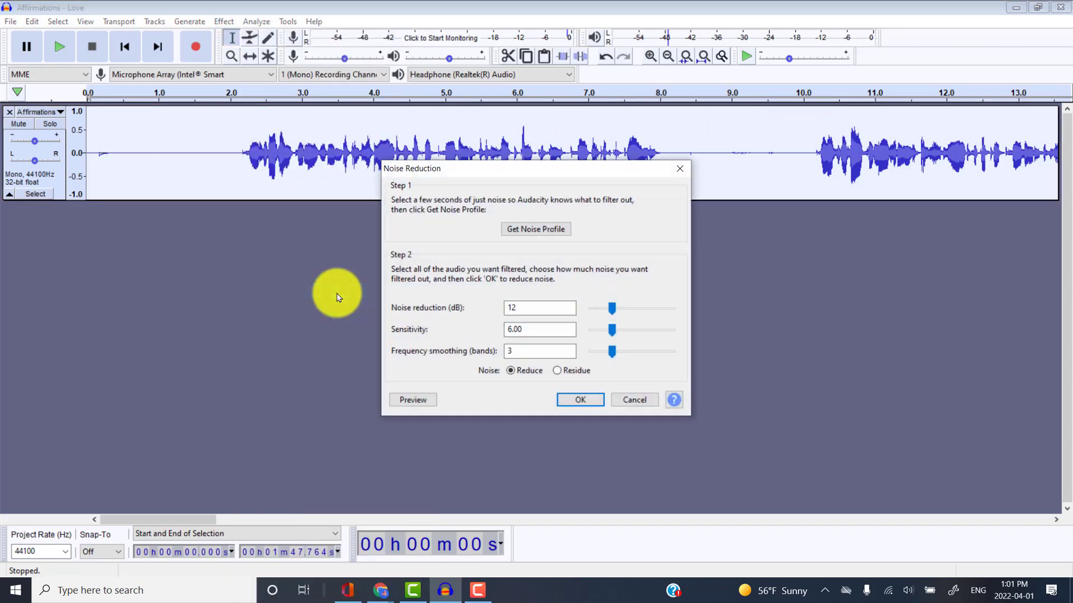
click(594, 405)
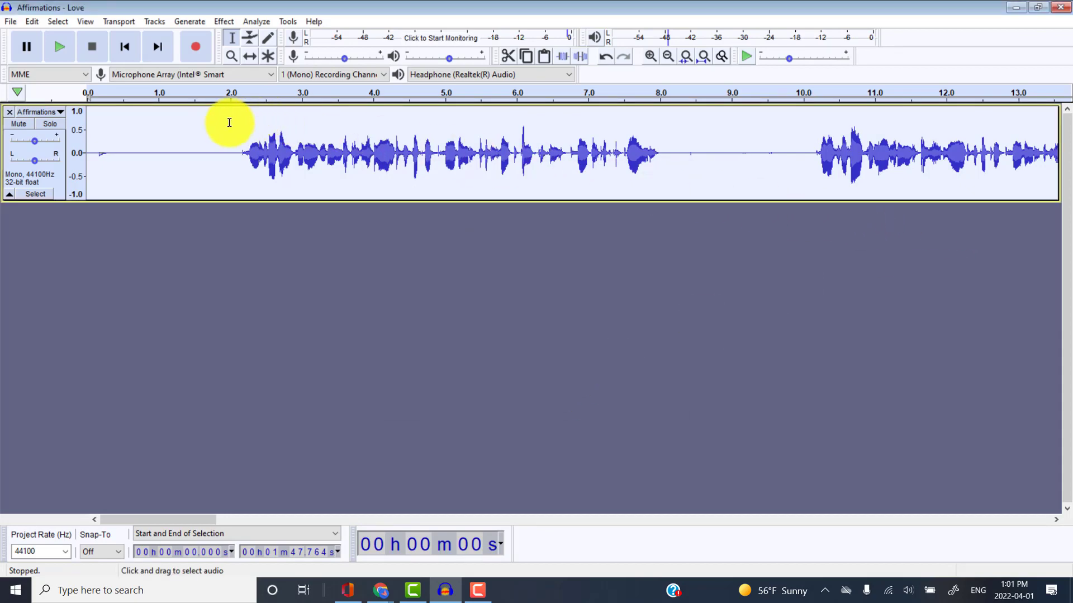
Delete the first 1.33 s of the track plus another short piece of opening silence, and play the start to check it
click(199, 140)
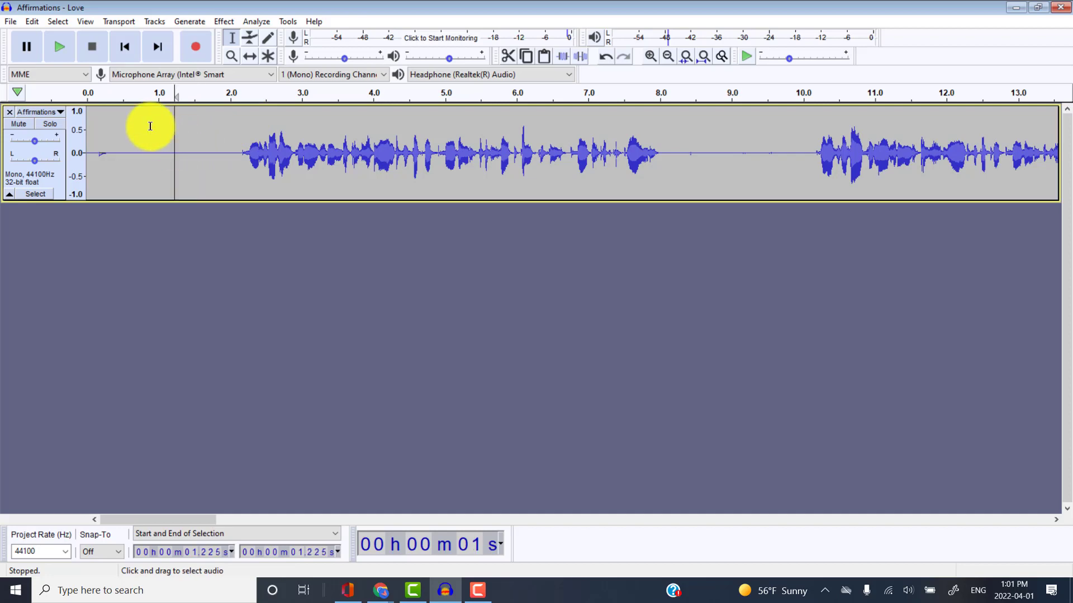
drag(168, 138, 33, 144)
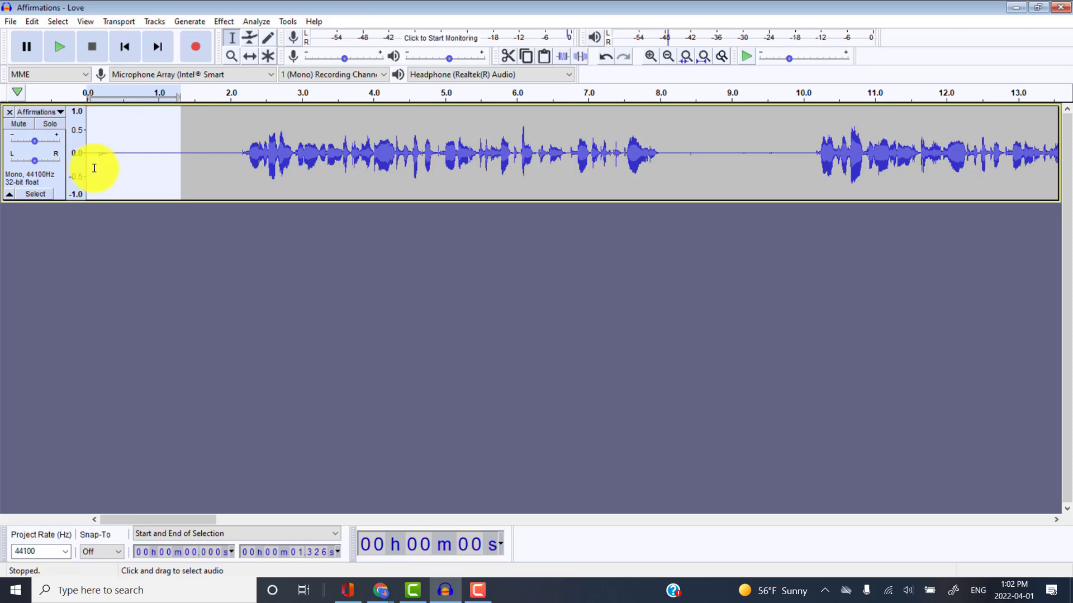
key(Delete)
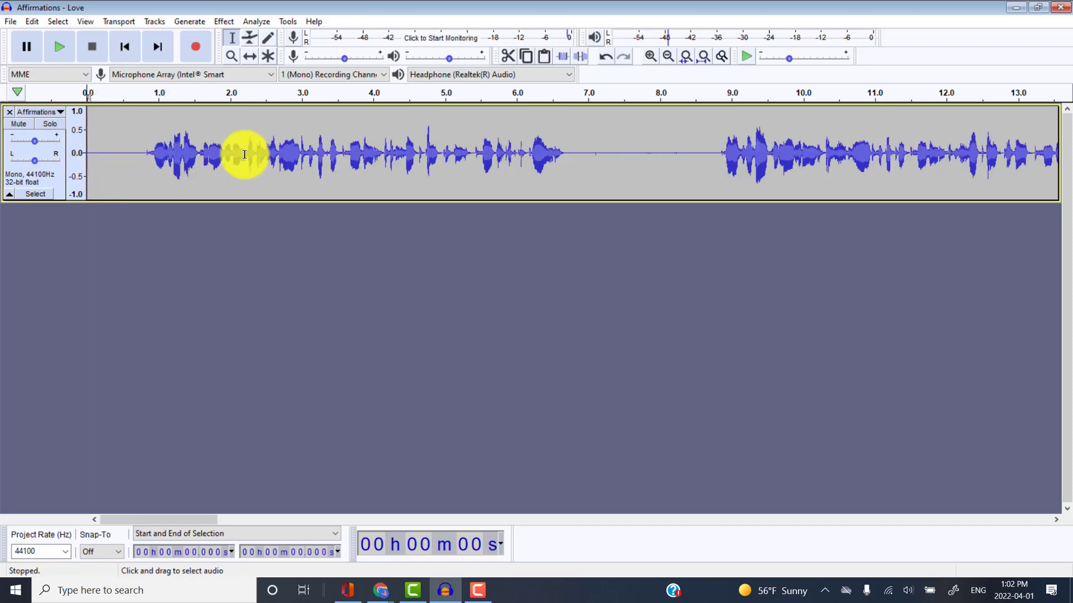
drag(103, 155, 64, 155)
key(Delete)
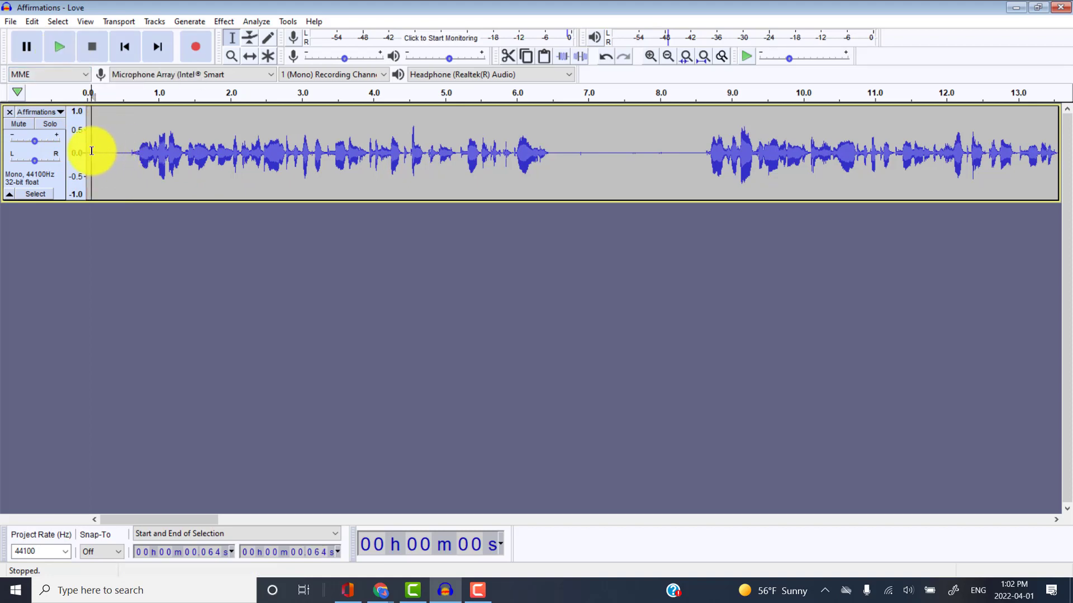
key(space)
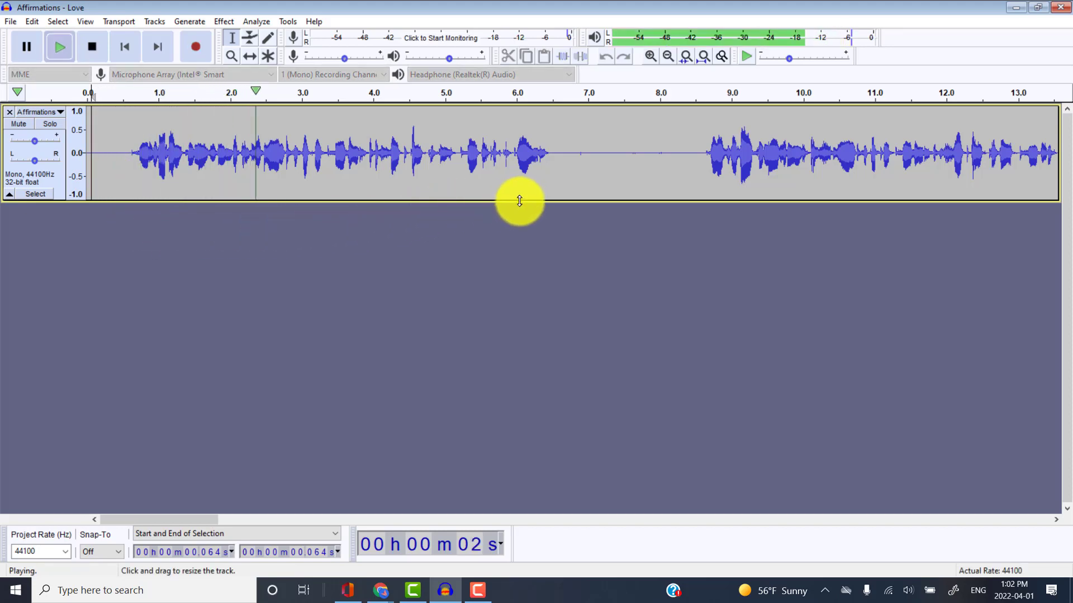
key(space)
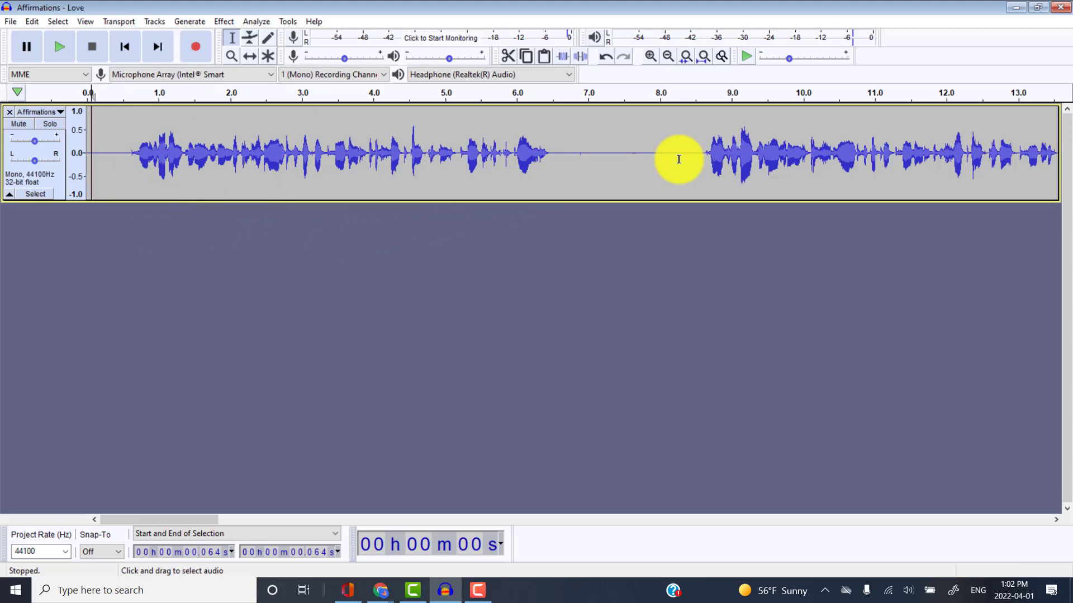
Delete the pause between about 6.8 and 8.27 s, and the first spoken line from about 0.33 to 6.8 s
drag(678, 160, 578, 165)
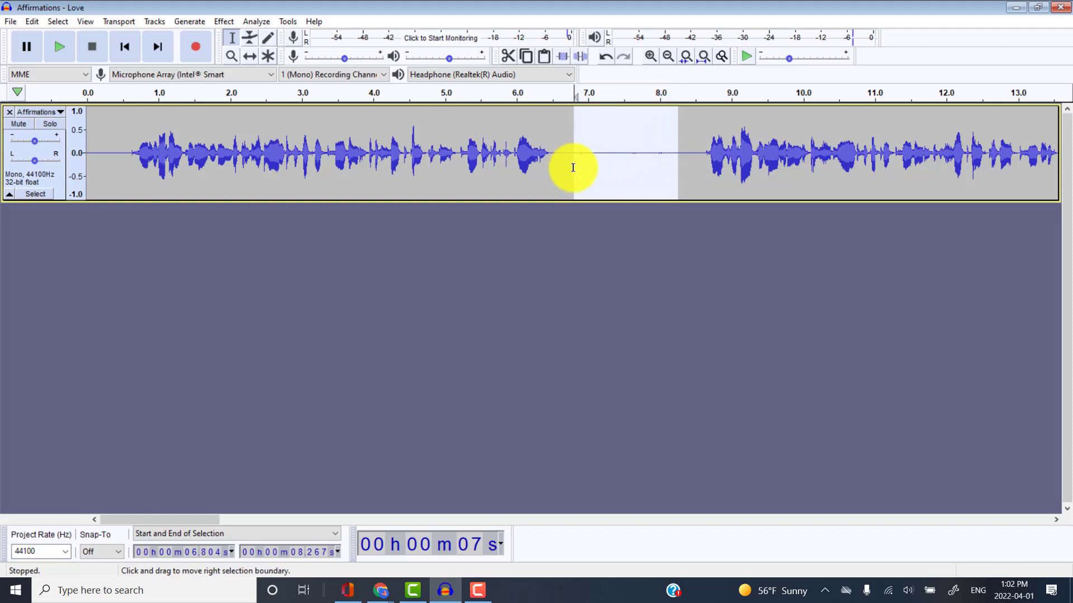
key(Delete)
drag(573, 168, 118, 162)
key(Delete)
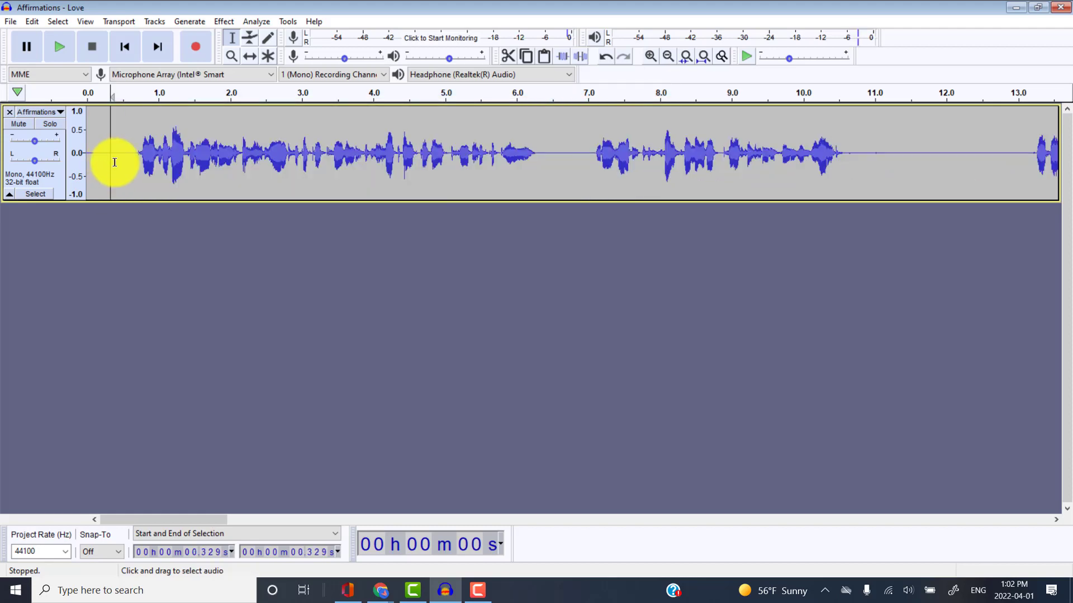
Play the track from about 0.38 s, and select and play the opening 0.6 s of silence
click(116, 160)
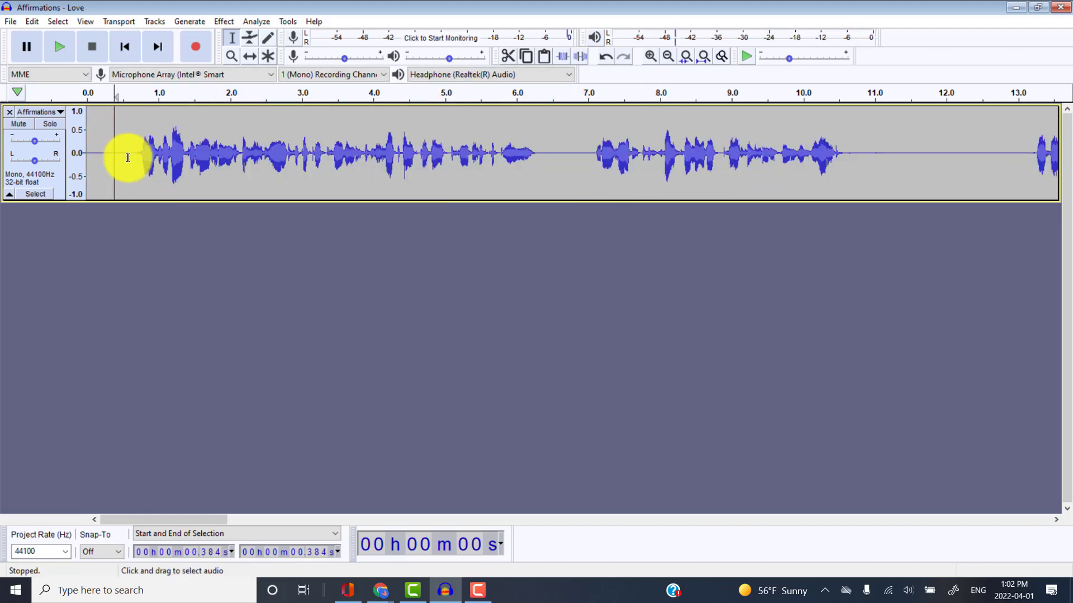
key(space)
key(space)
drag(89, 152, 129, 151)
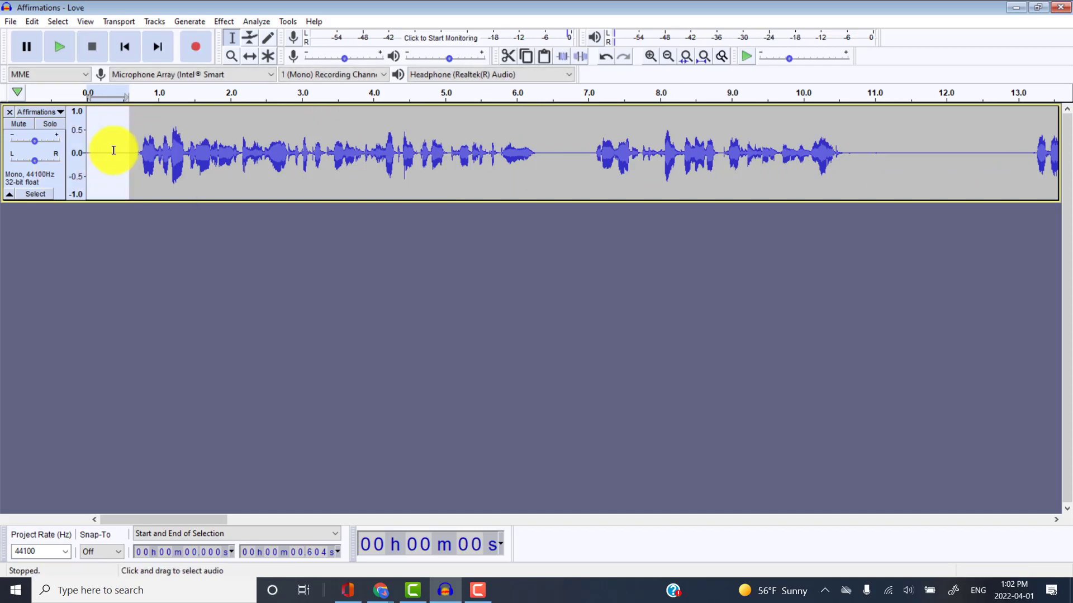
key(space)
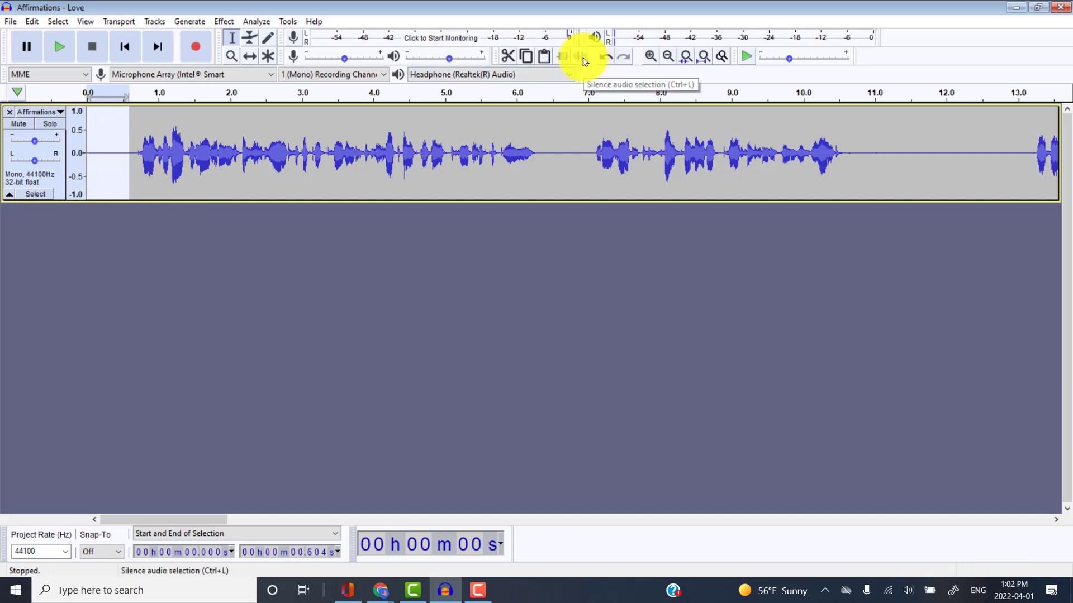
Delete the pause between about 6.34 and 7 s and play the join from about 5.98 s
drag(587, 168, 547, 171)
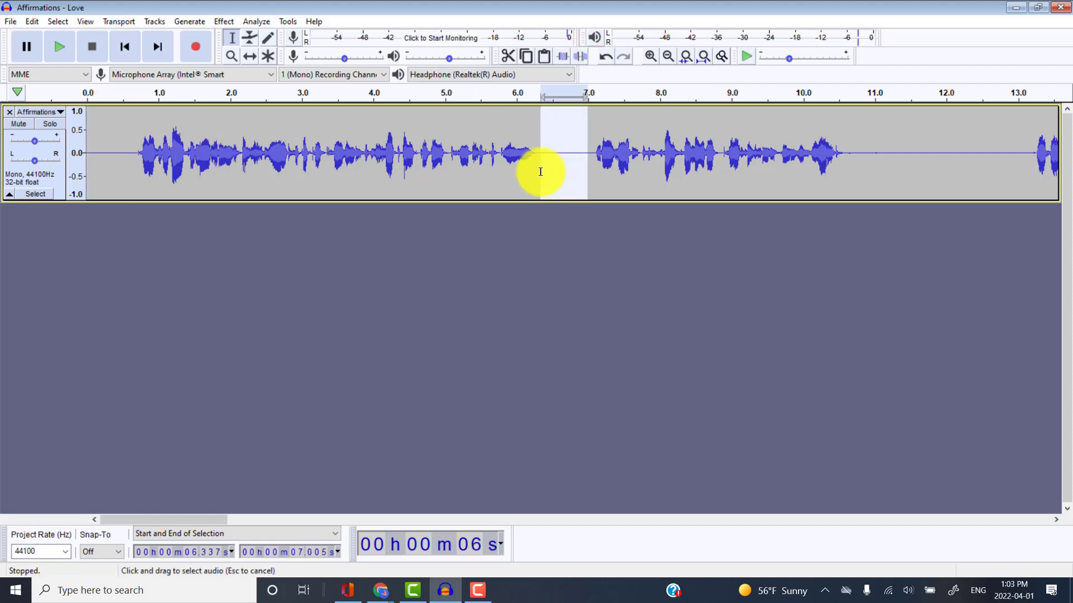
key(Delete)
click(515, 162)
key(space)
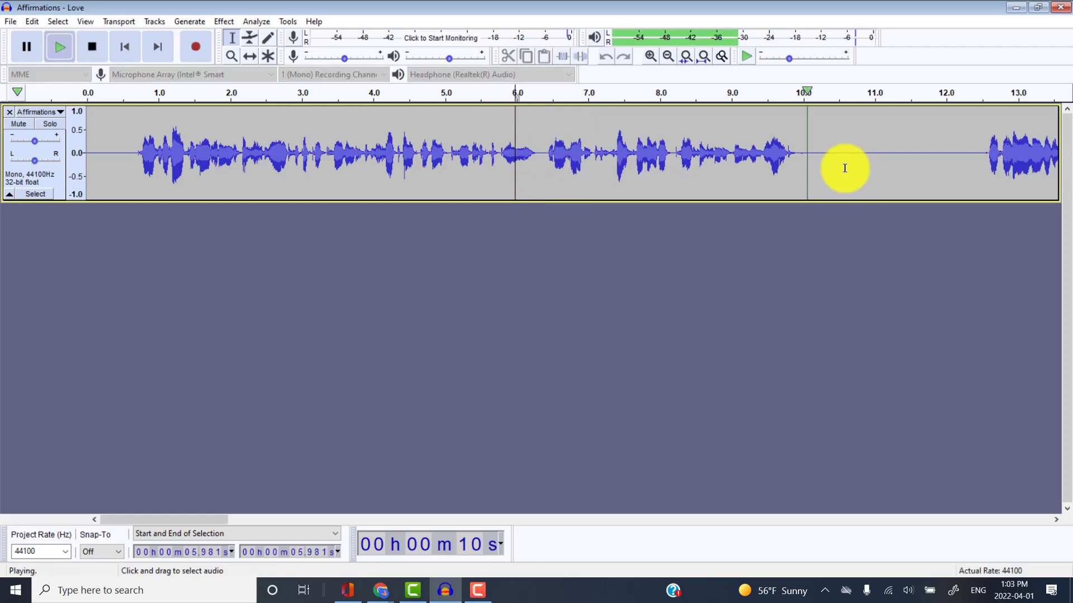
key(space)
Shorten the following pause by deleting about 1.6 s of silence starting at about 10.49 s
drag(800, 162, 837, 164)
key(Delete)
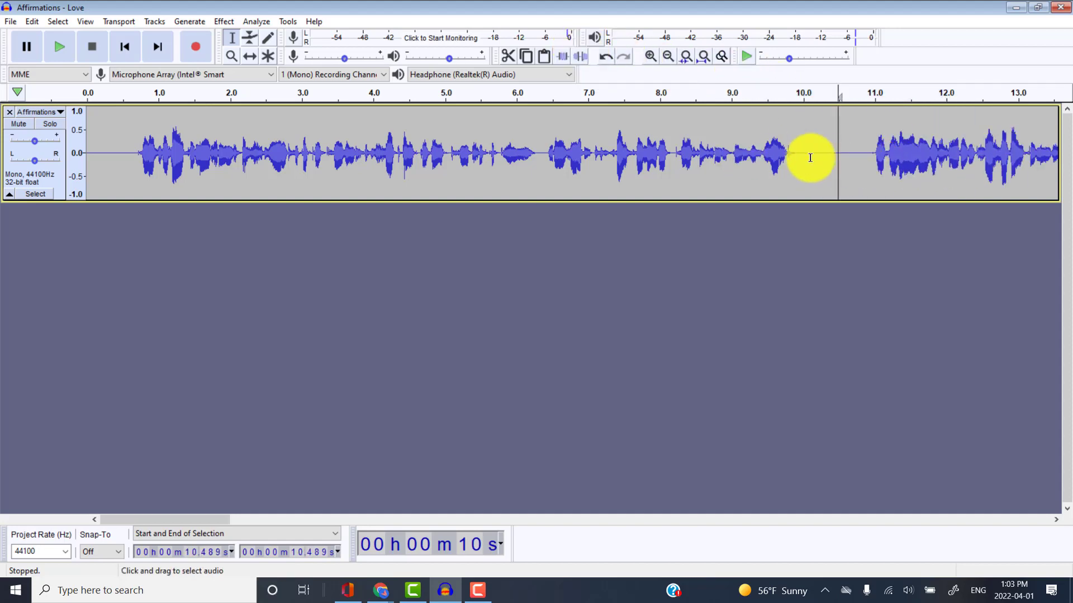
click(853, 148)
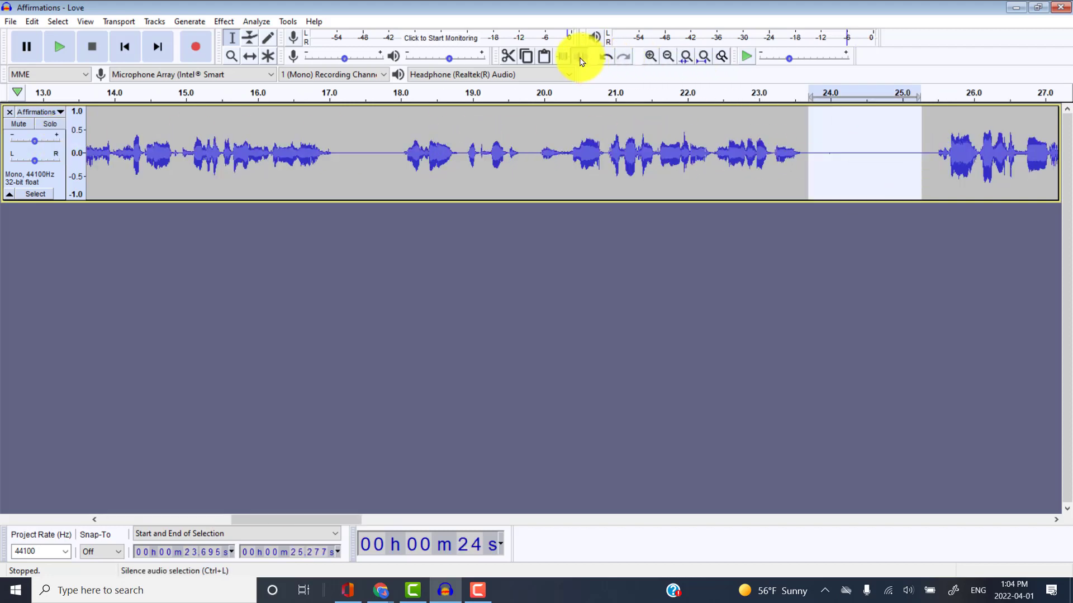
Select the entire track and apply Amplify with an amplification of -3 dB
click(910, 162)
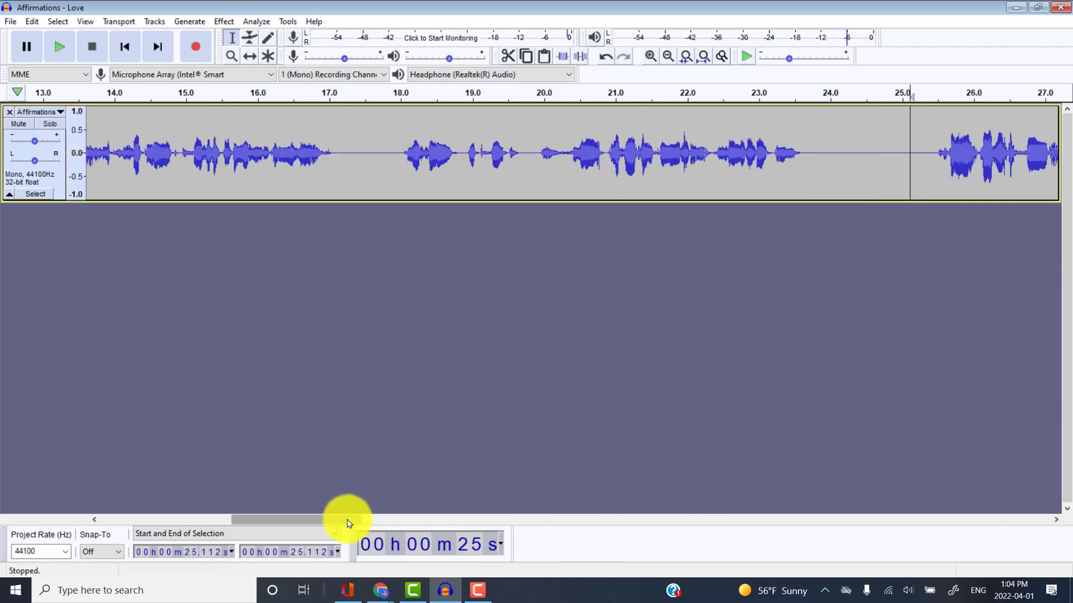
drag(350, 522, 408, 522)
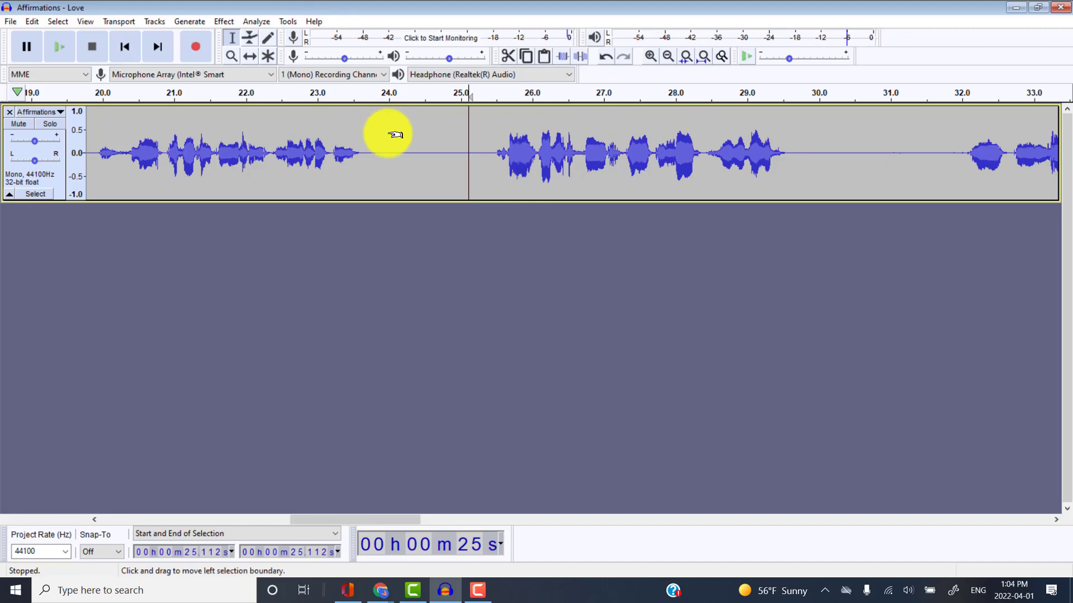
key(ctrl+a)
click(224, 22)
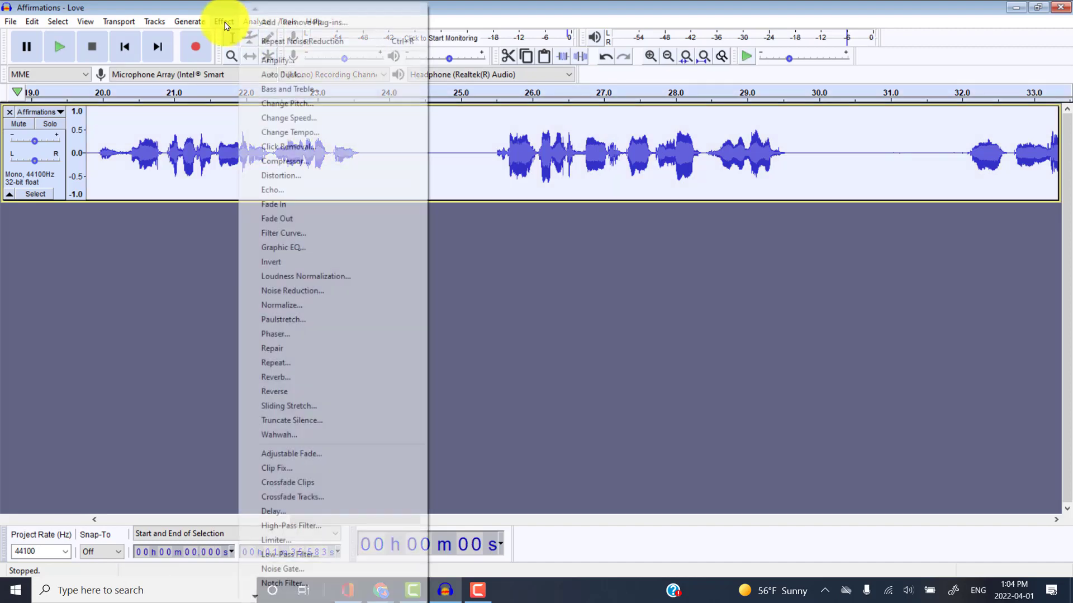
click(315, 60)
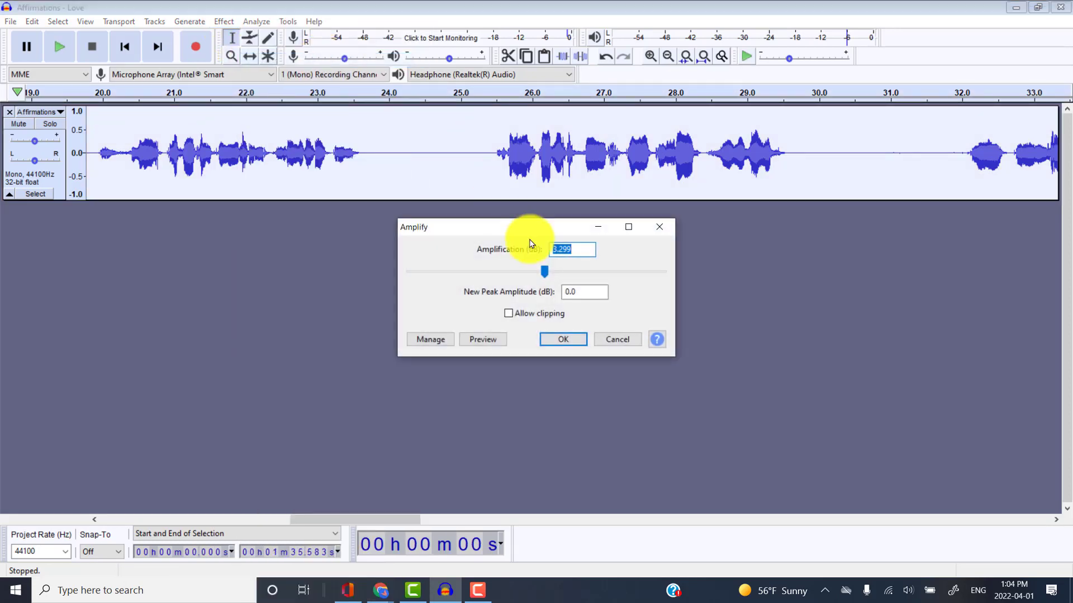
drag(538, 278, 604, 250)
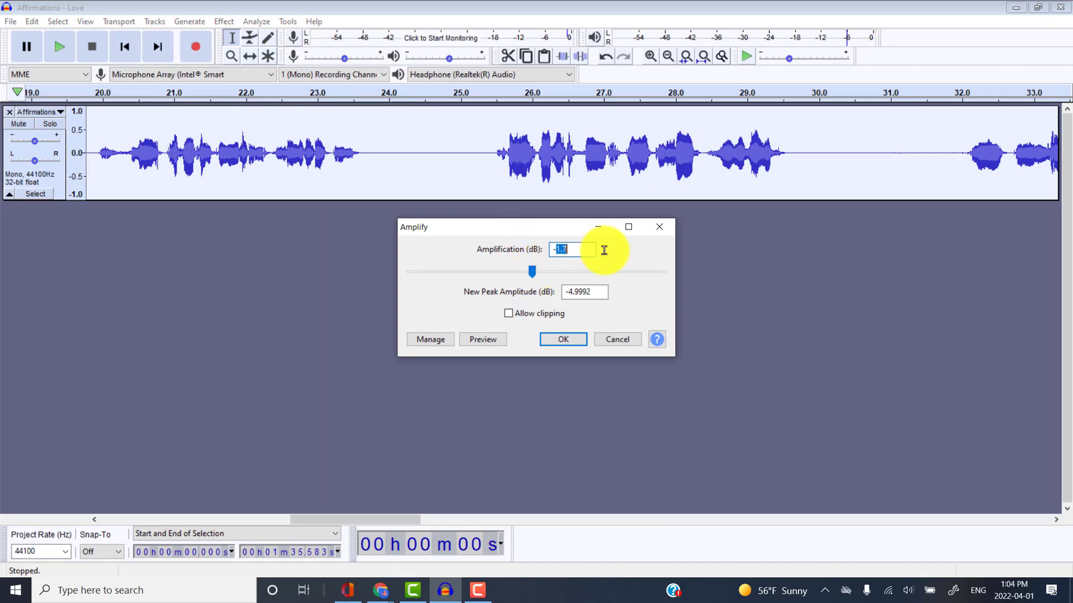
text(3)
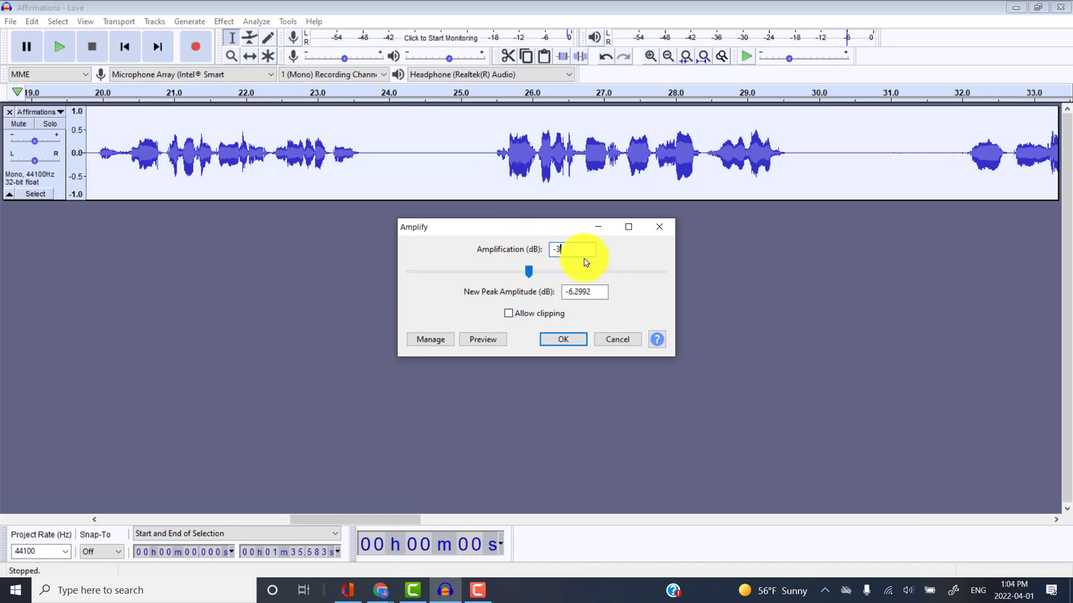
click(563, 340)
key(space)
key(space)
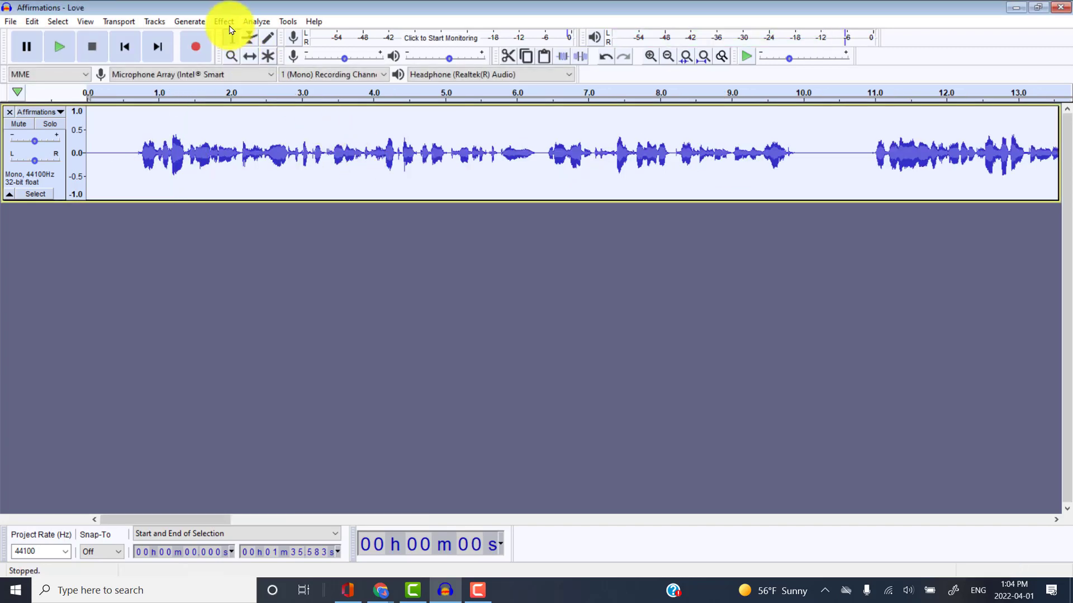
Normalize the whole track to a peak amplitude of -3.0 dB with DC offset removal, and clear the selection
click(221, 22)
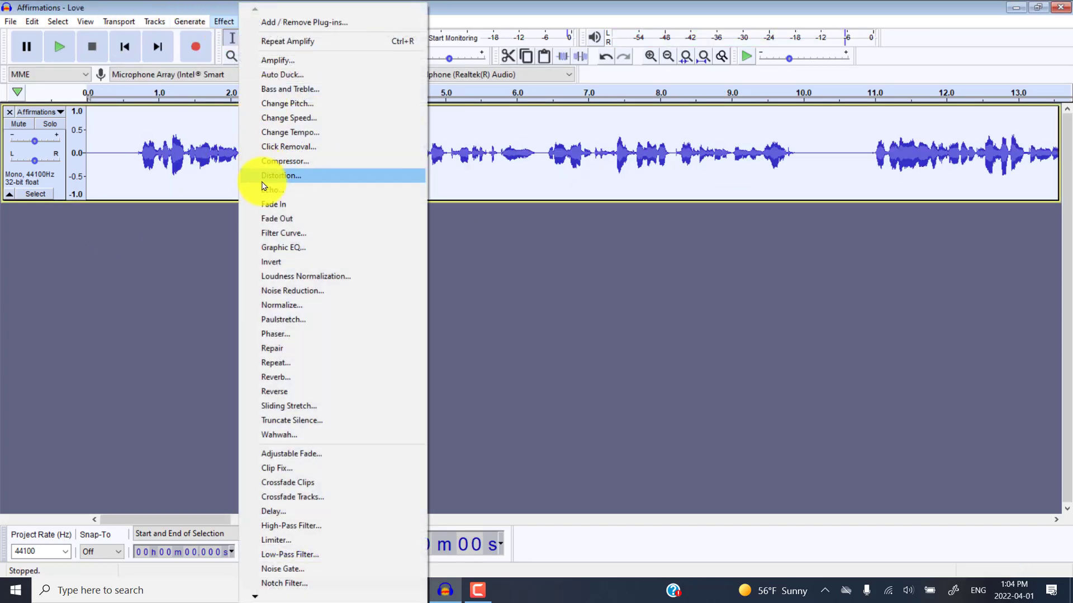
click(307, 305)
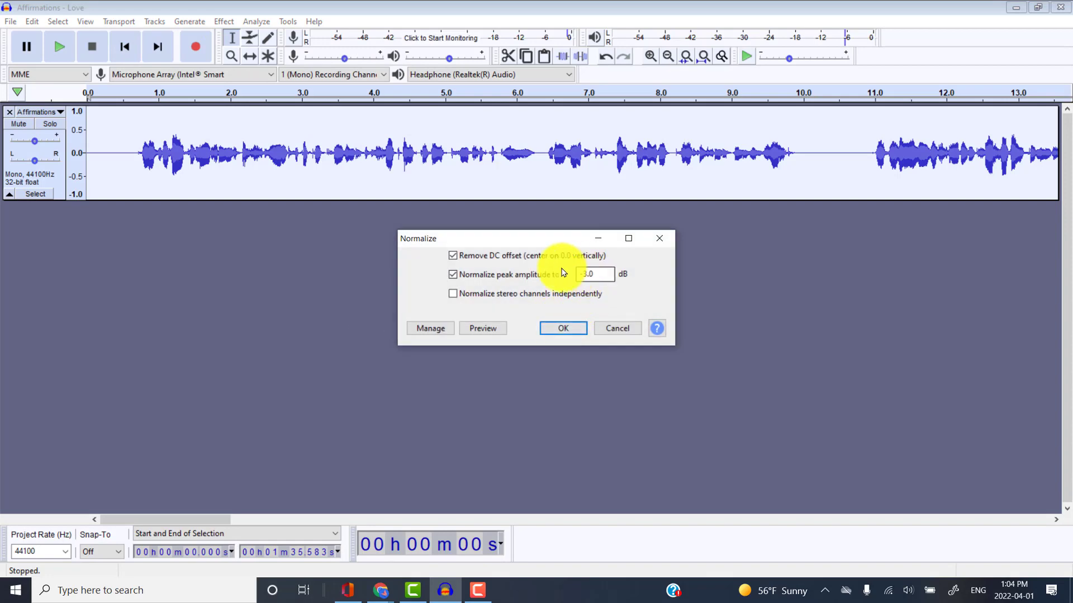
click(566, 329)
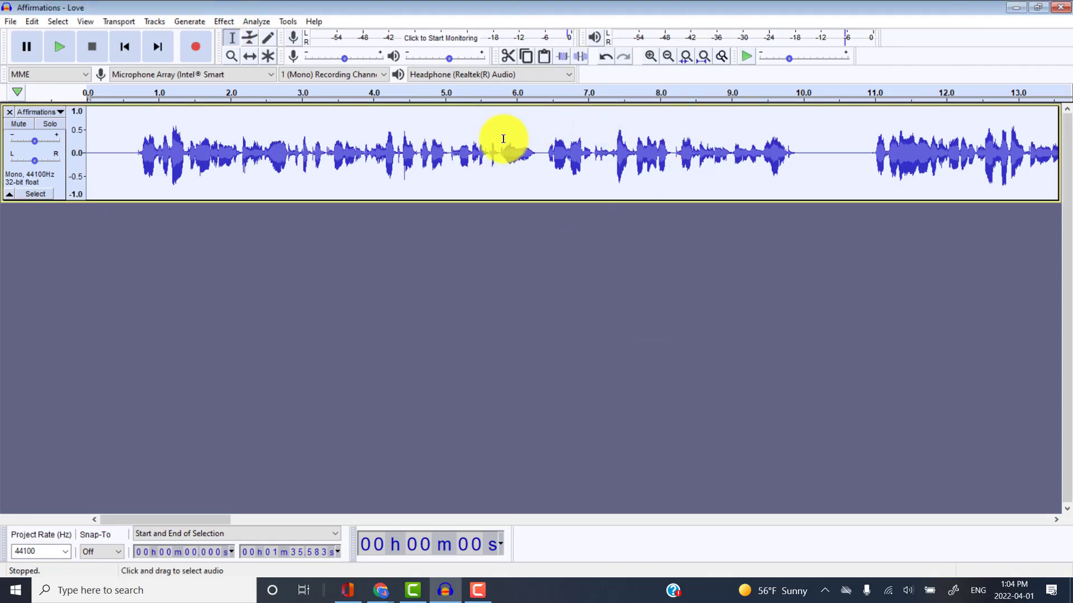
click(532, 274)
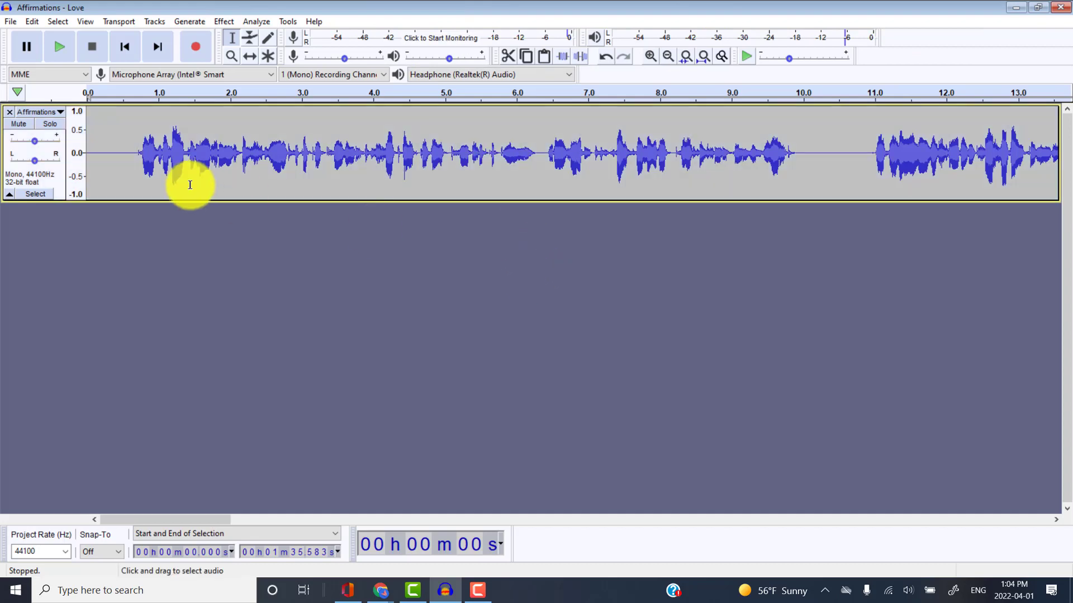
Export the audio to the Desktop as an MP3 named "Affirmations - Love Edited" at Standard, 170-210 kbps, with empty metadata tags
click(11, 22)
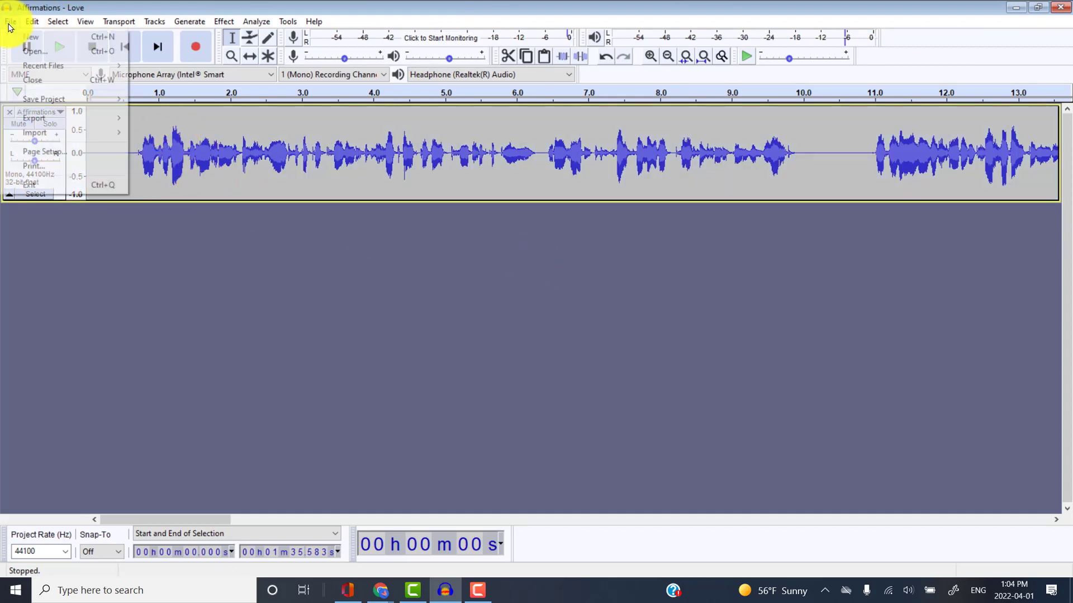
mouse_move(42, 118)
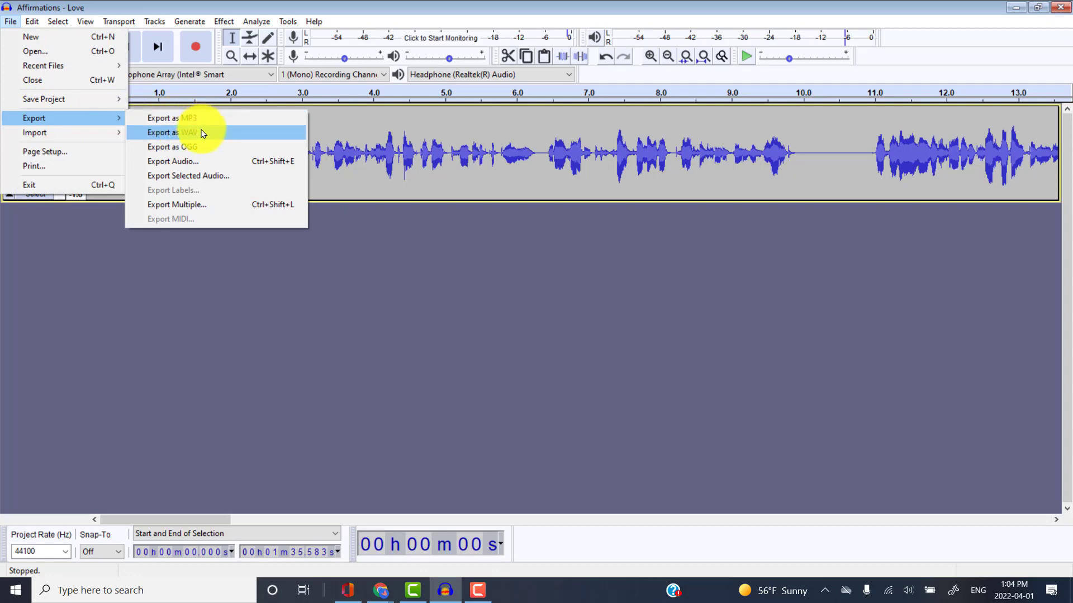
click(234, 124)
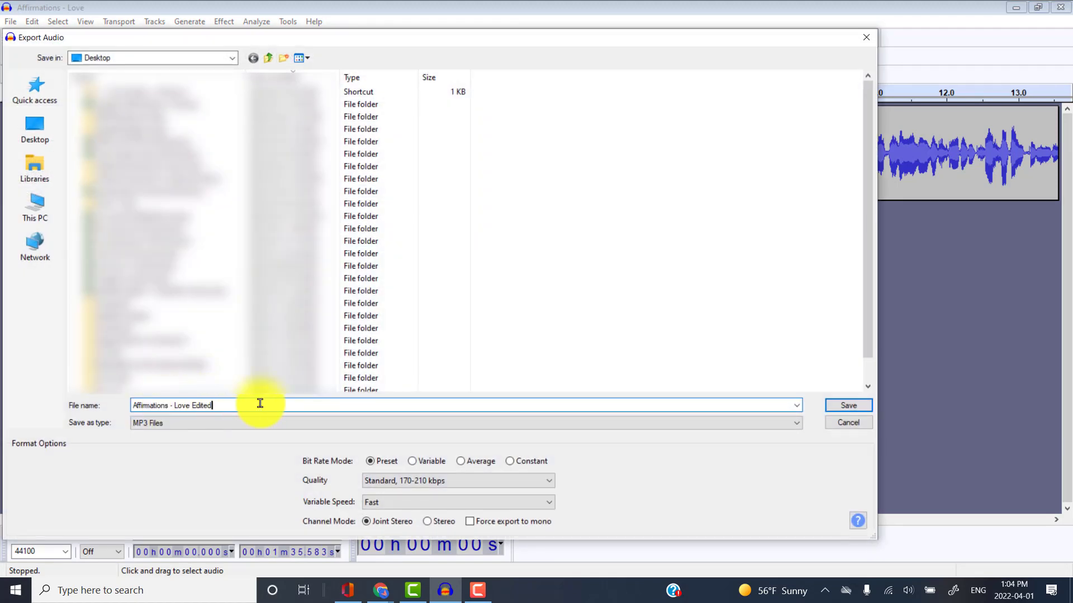
click(848, 405)
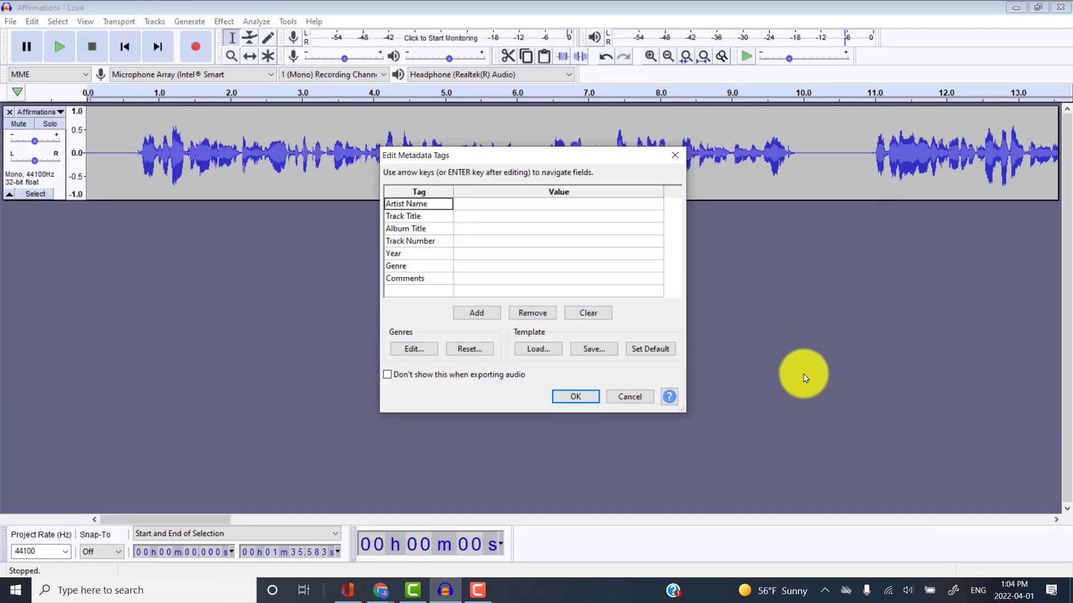
click(577, 397)
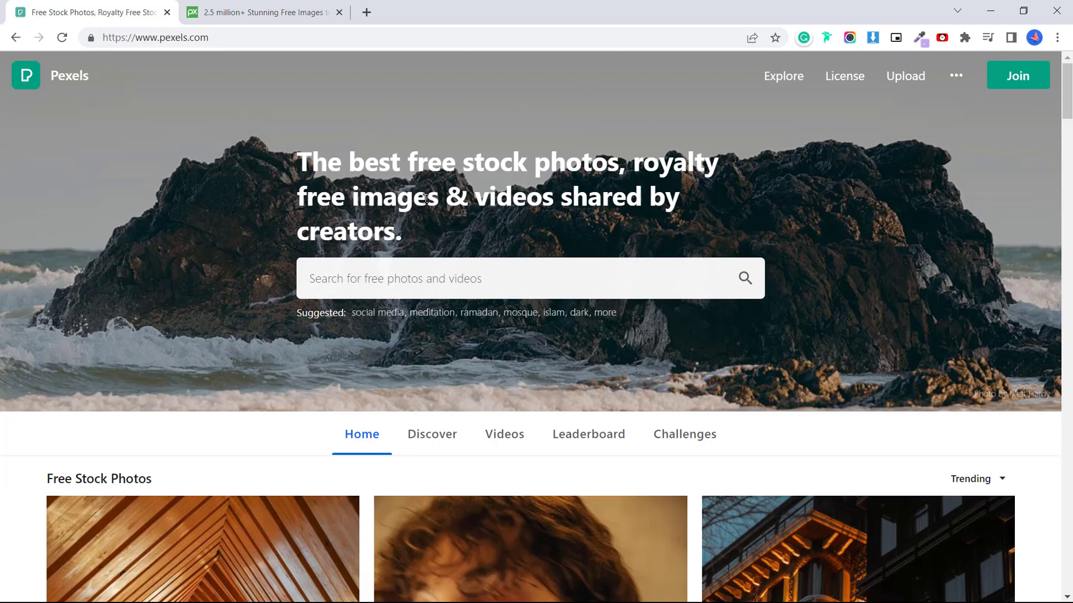
Switch to Pixabay in the browser and search its videos for "nature"
click(250, 16)
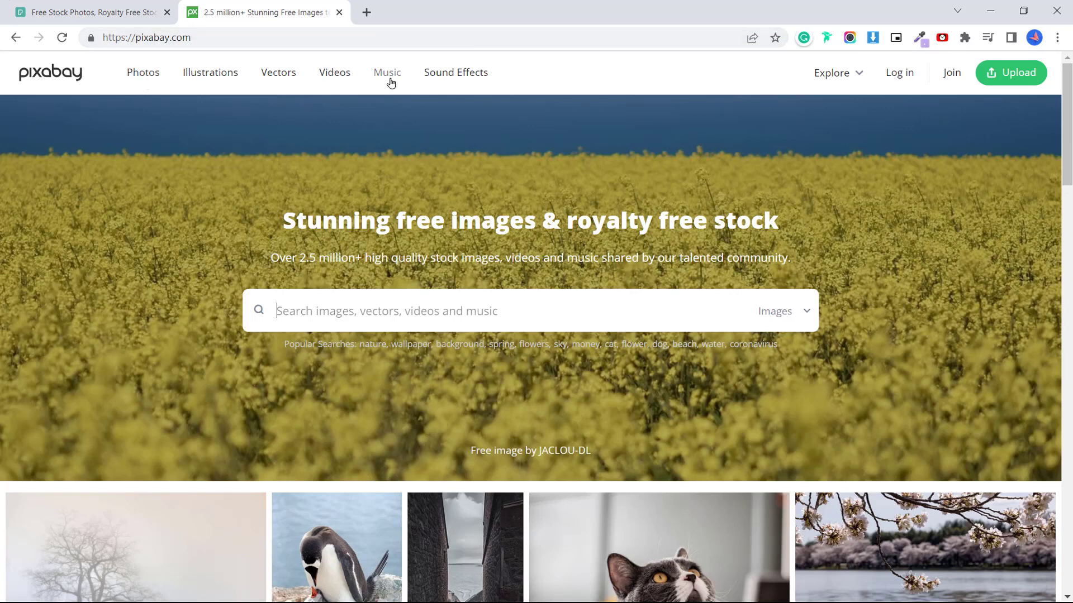
click(478, 310)
click(798, 318)
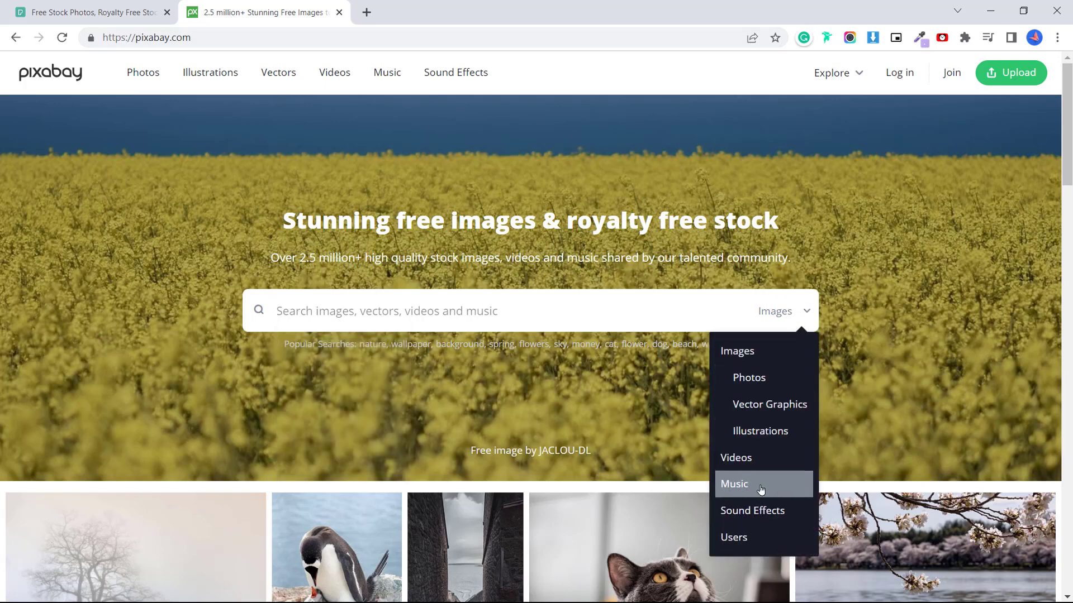
click(756, 456)
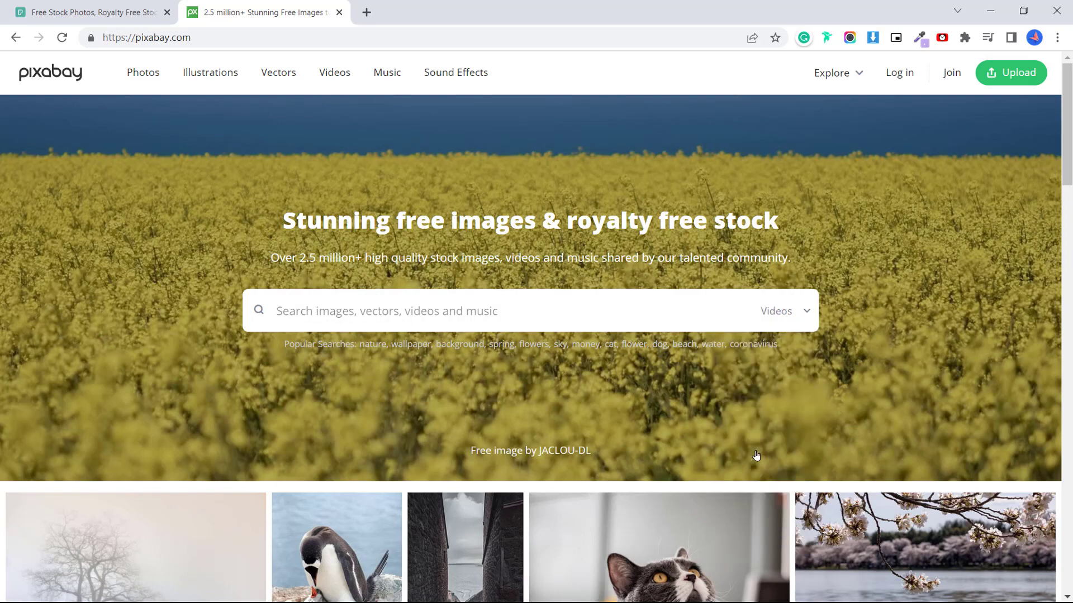
click(551, 311)
text(nature)
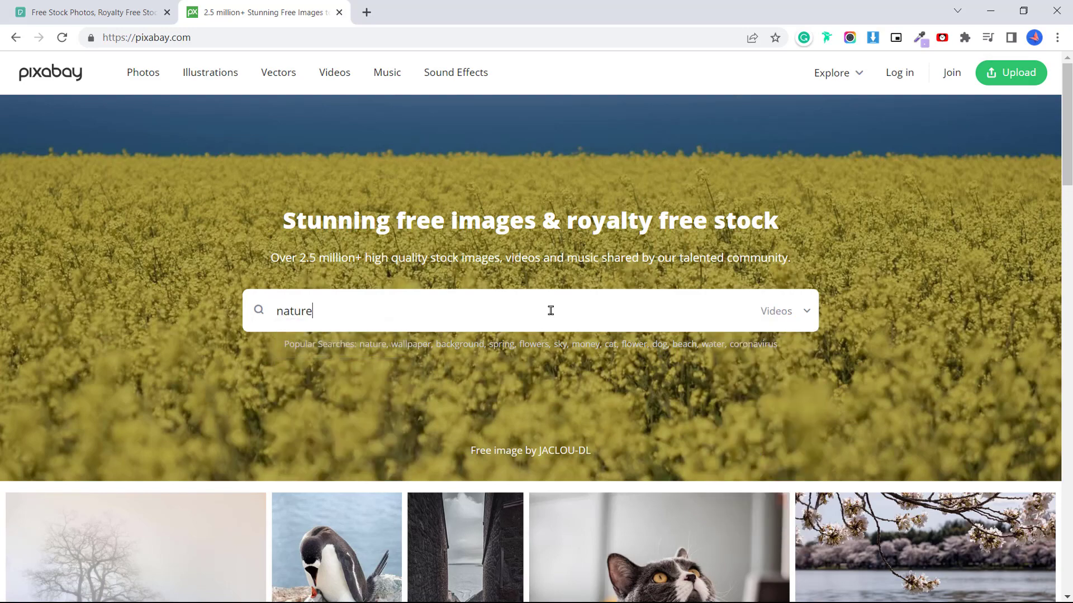
key(Return)
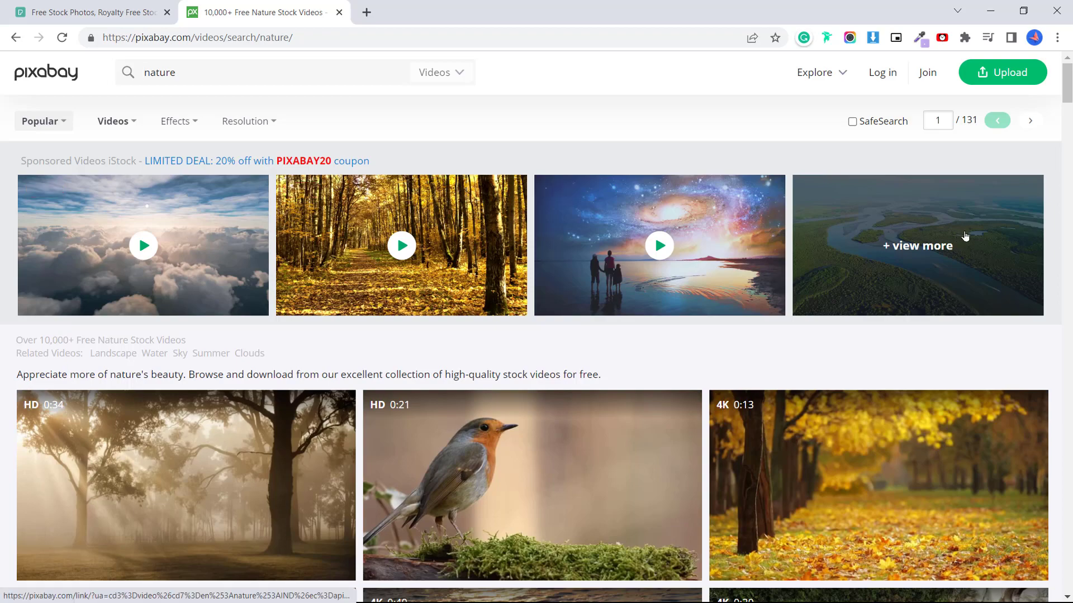
Browse the nature video results and open the 14-second HD clip of pink cosmos flowers in the wind
scroll(559, 301, down, 1)
scroll(91, 296, down, 2)
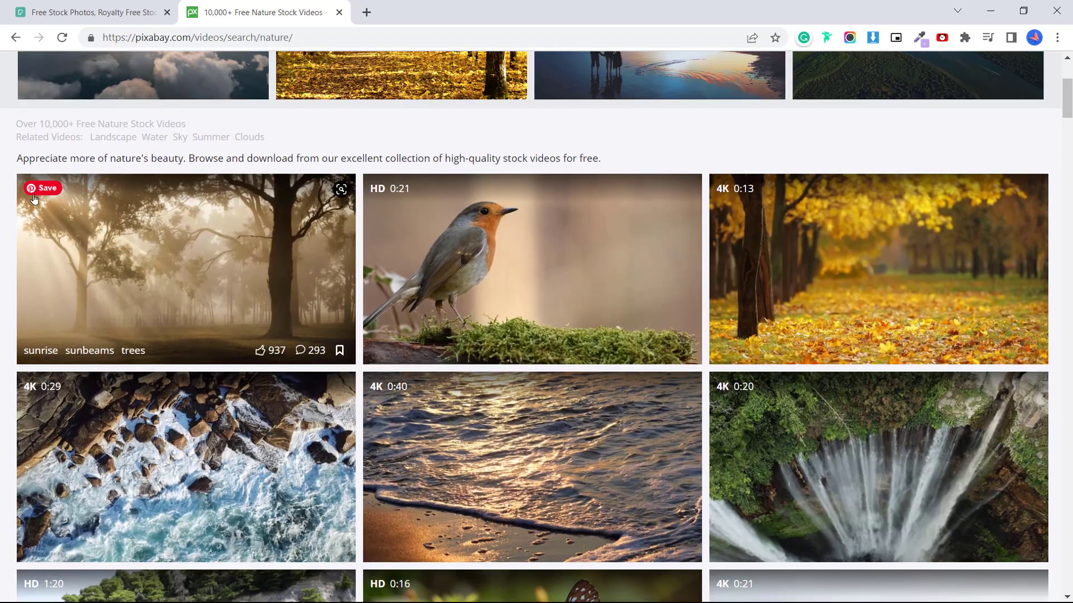
scroll(767, 332, down, 13)
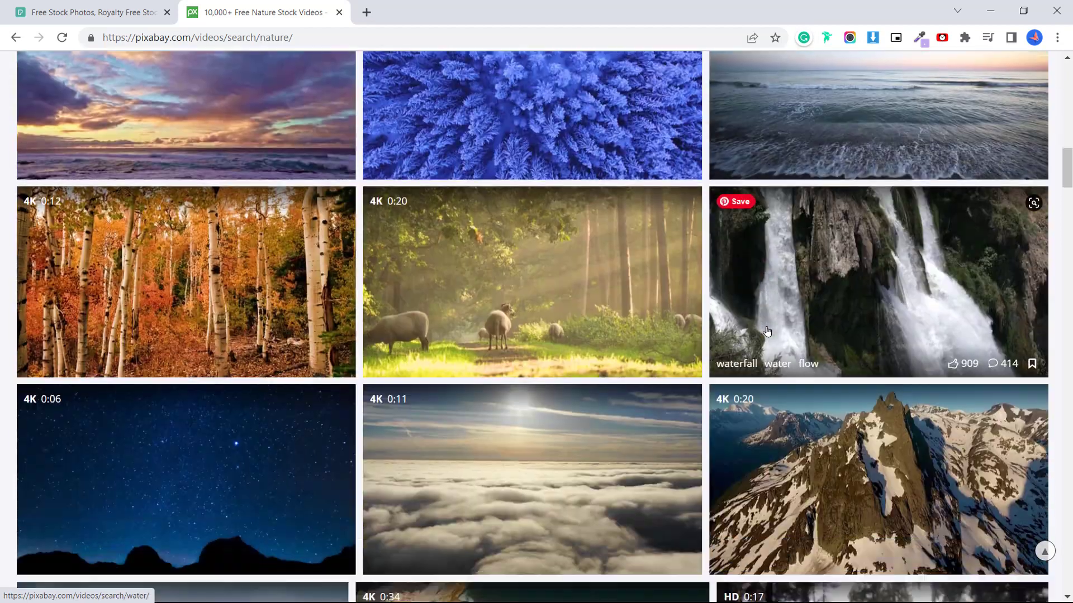
scroll(767, 331, down, 10)
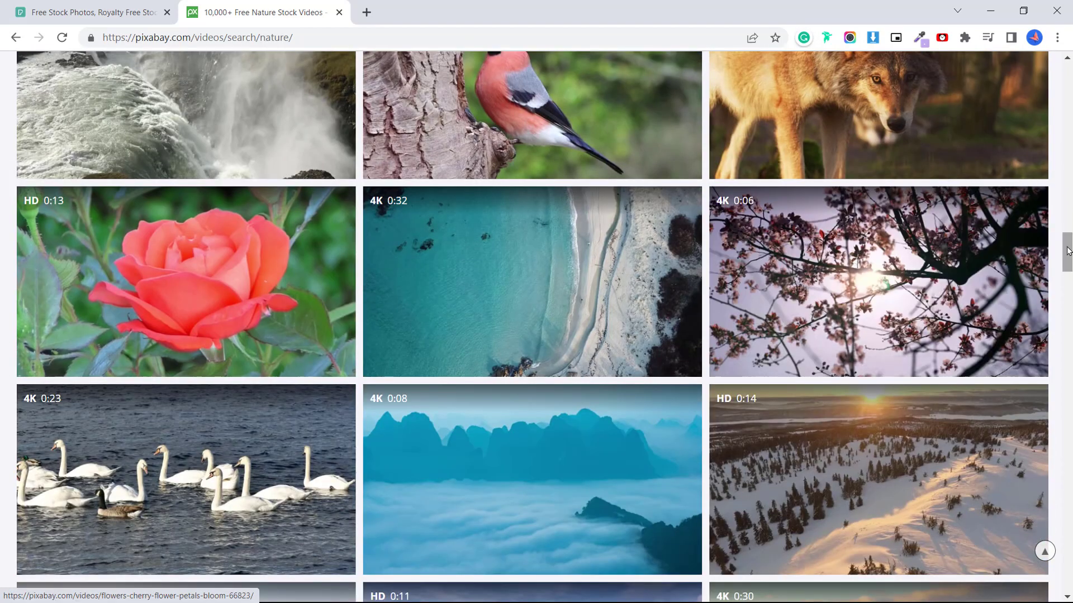
drag(1068, 251, 1069, 281)
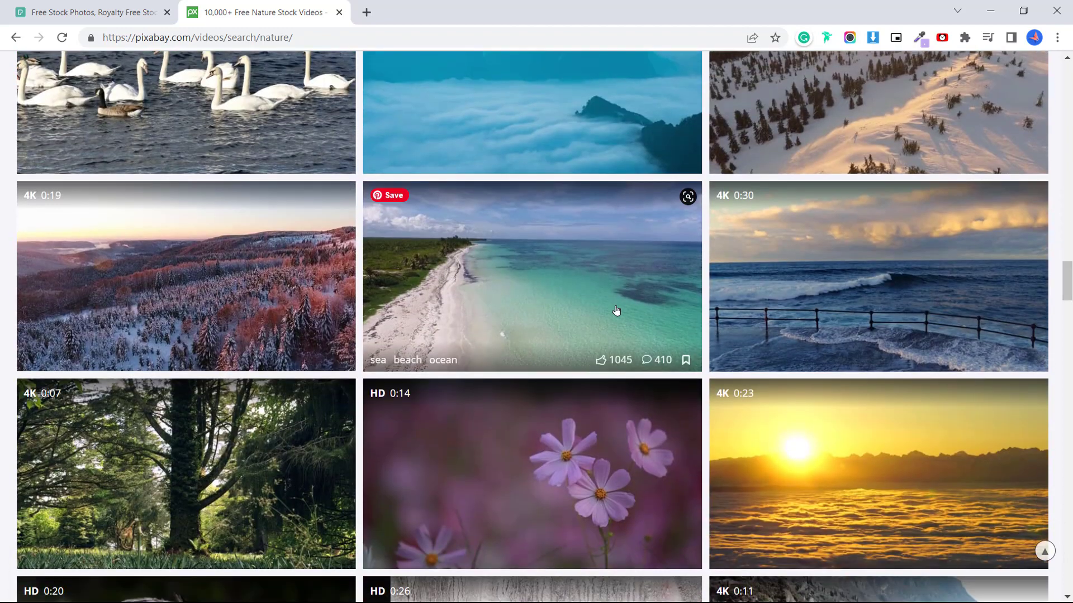
scroll(502, 435, down, 1)
scroll(549, 324, down, 3)
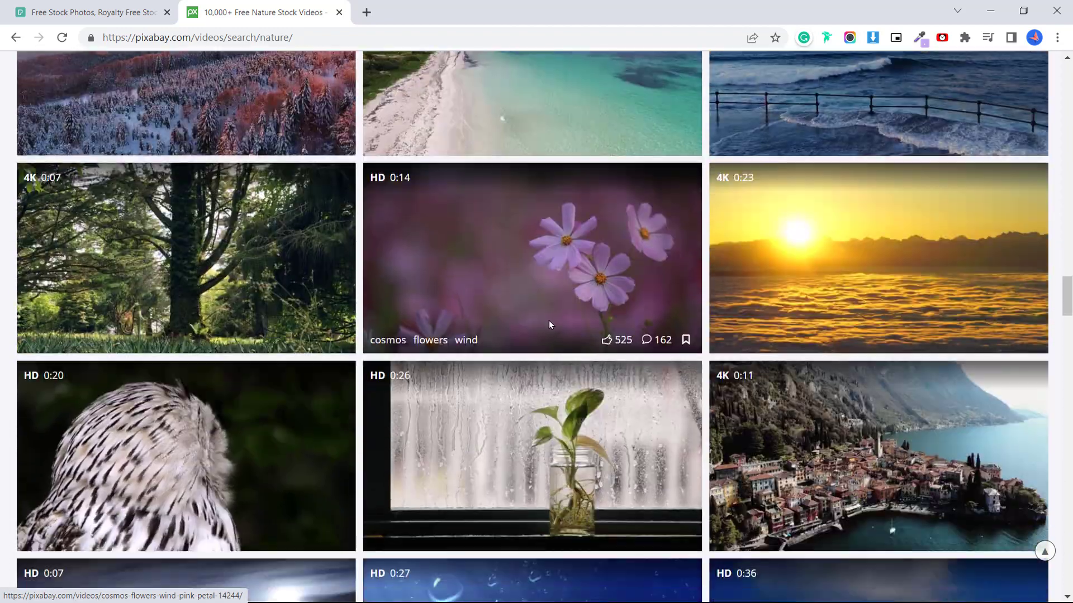
click(549, 323)
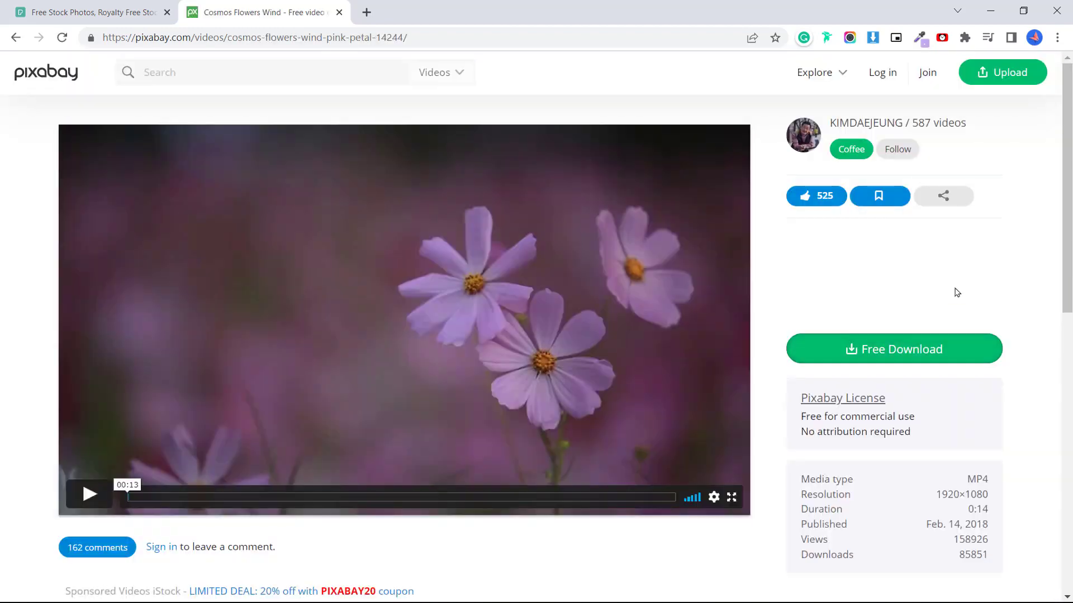
Download the cosmos flowers video as a 1280×720 MP4, preview the downloaded file and close the player
click(944, 349)
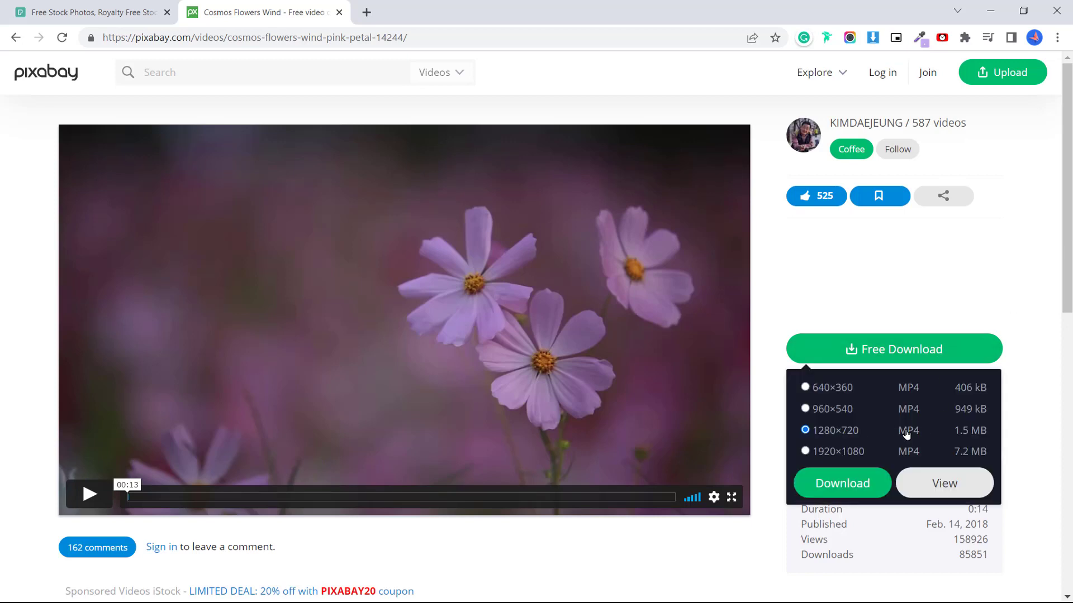
click(842, 483)
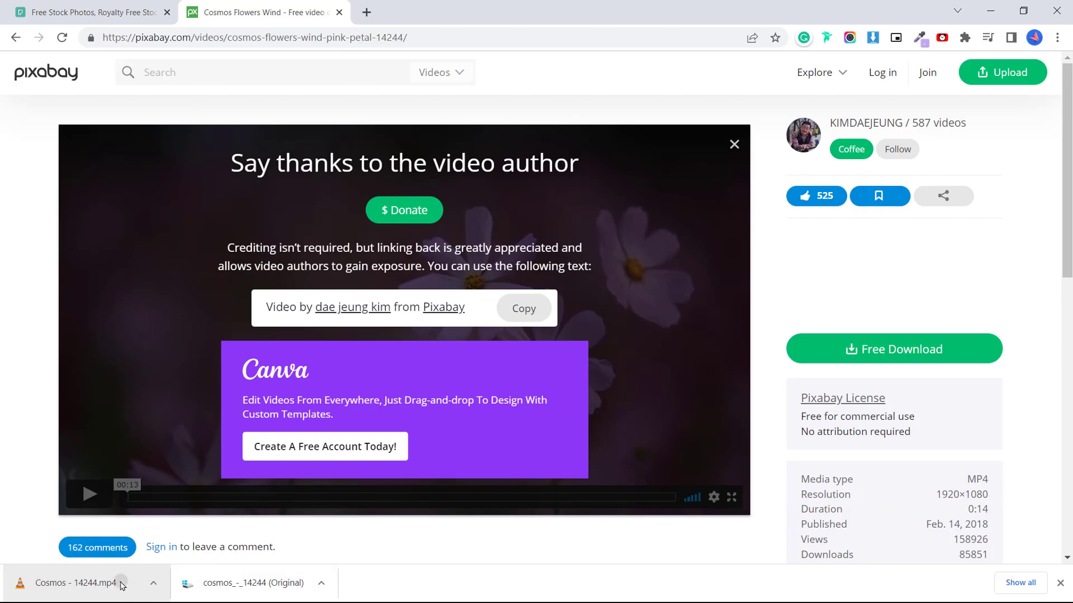
click(122, 584)
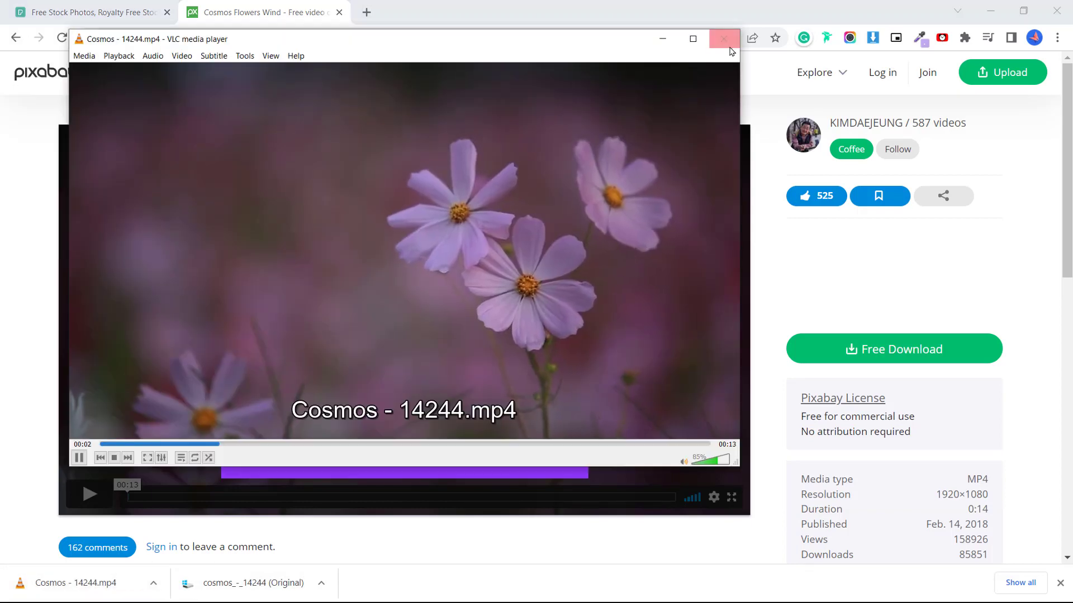
click(730, 39)
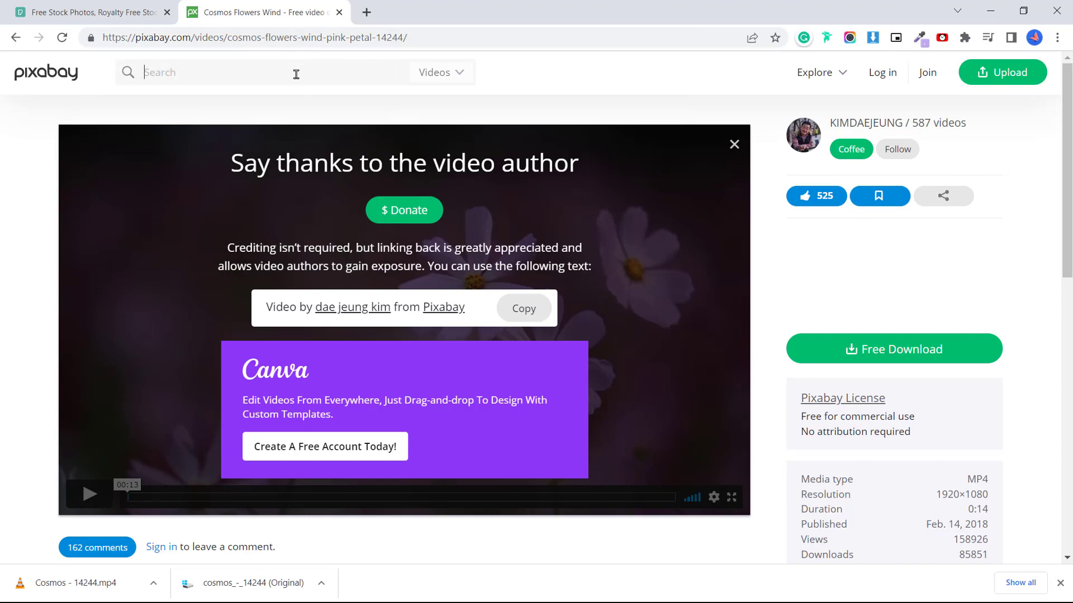
Change the search category to Music and search for "meditation"
click(461, 76)
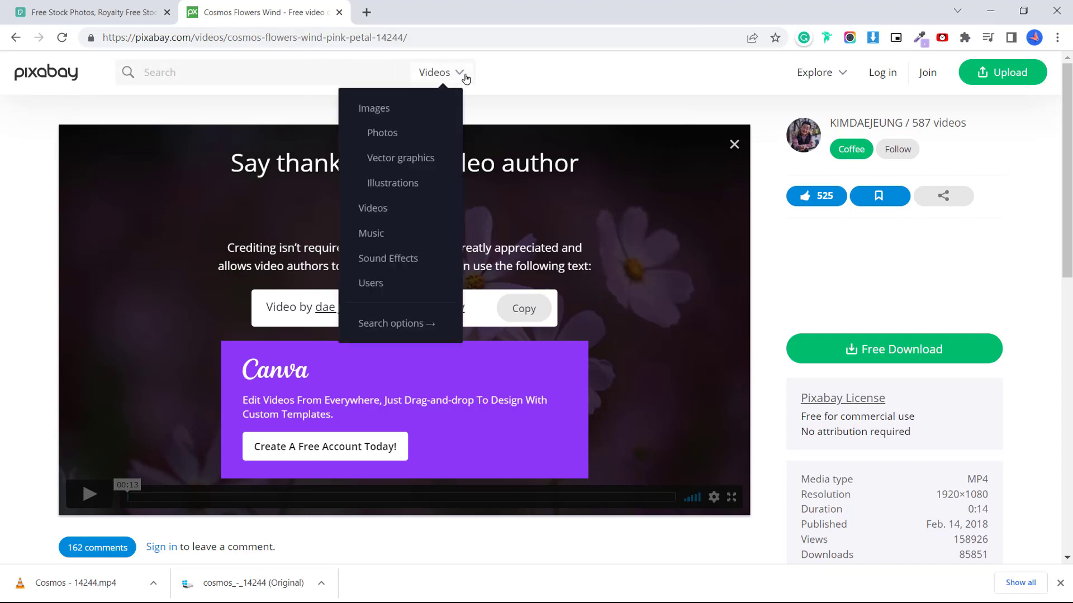
click(379, 239)
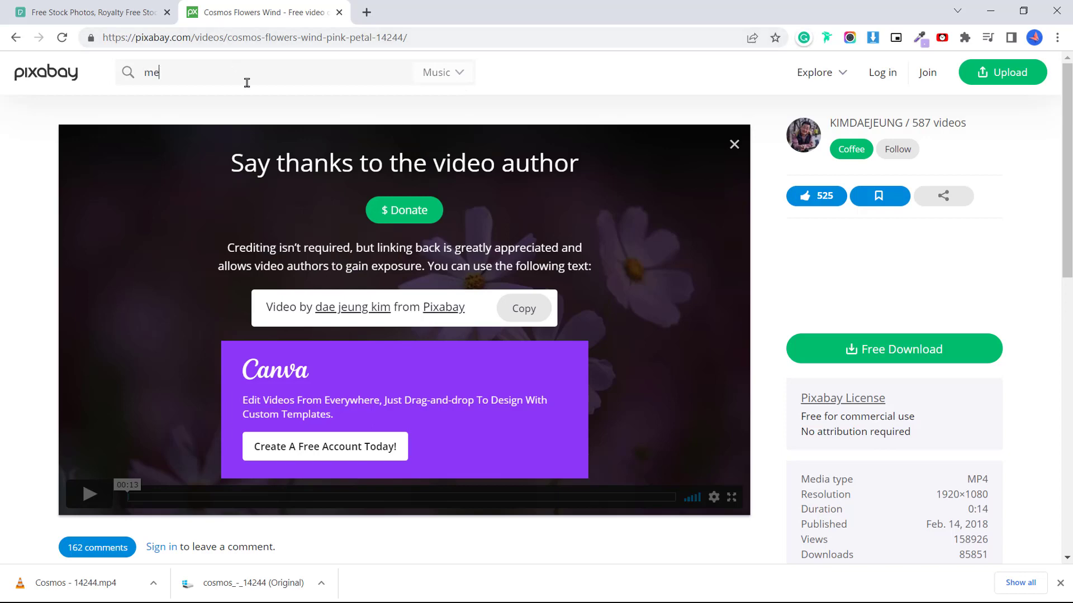
text(medit)
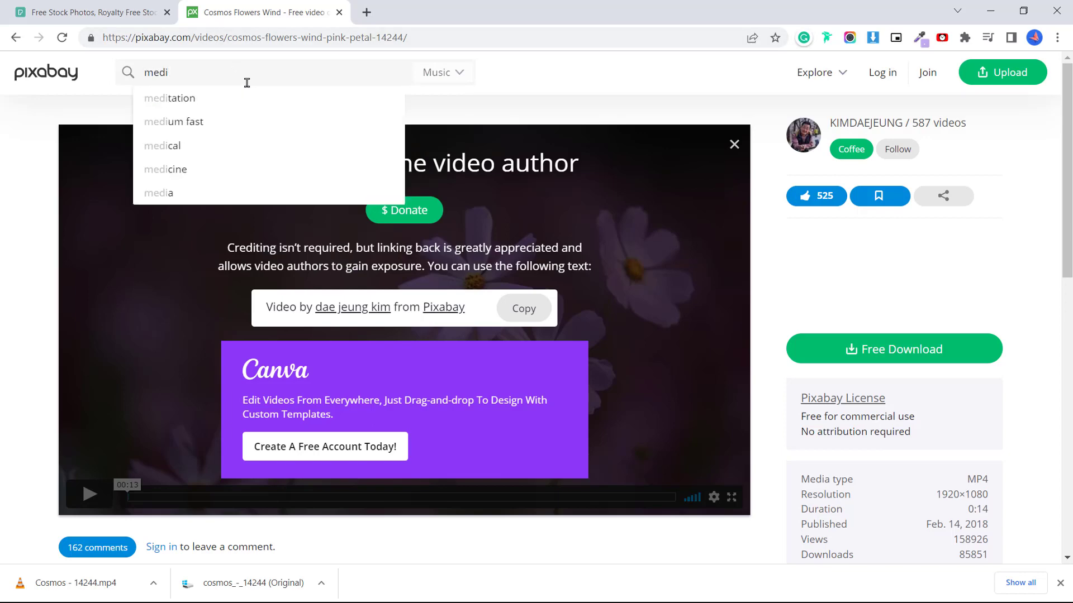
click(228, 101)
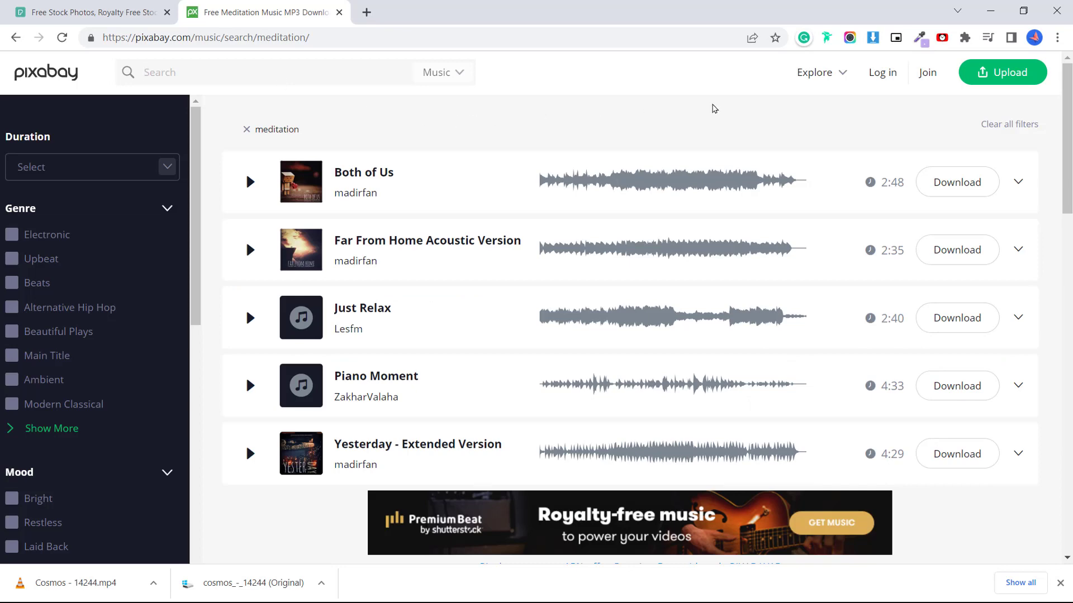
Look through the genre, mood and duration filters for the meditation music results
scroll(905, 222, down, 5)
scroll(911, 221, up, 5)
scroll(61, 313, down, 1)
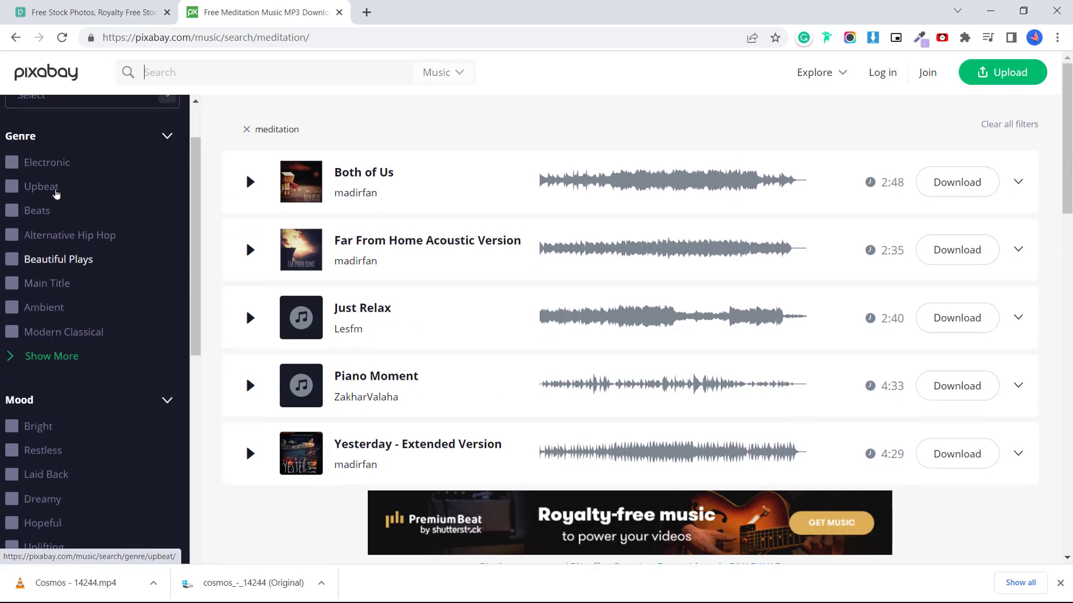
scroll(53, 192, up, 2)
click(162, 168)
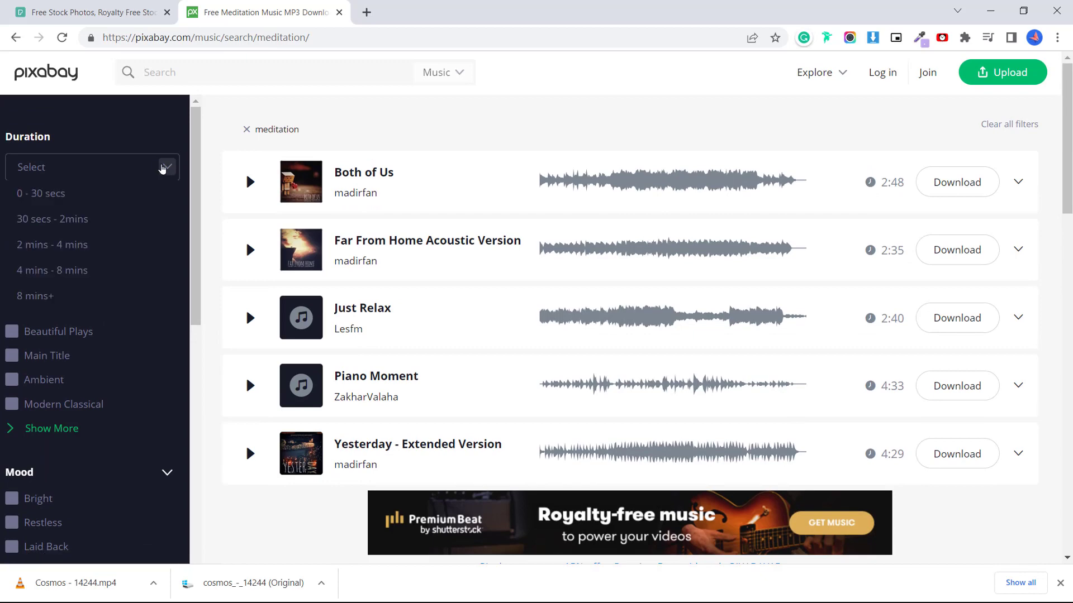
Preview Both of Us, Far From Home Acoustic Version and Piano Moment, and download Piano Moment
click(252, 187)
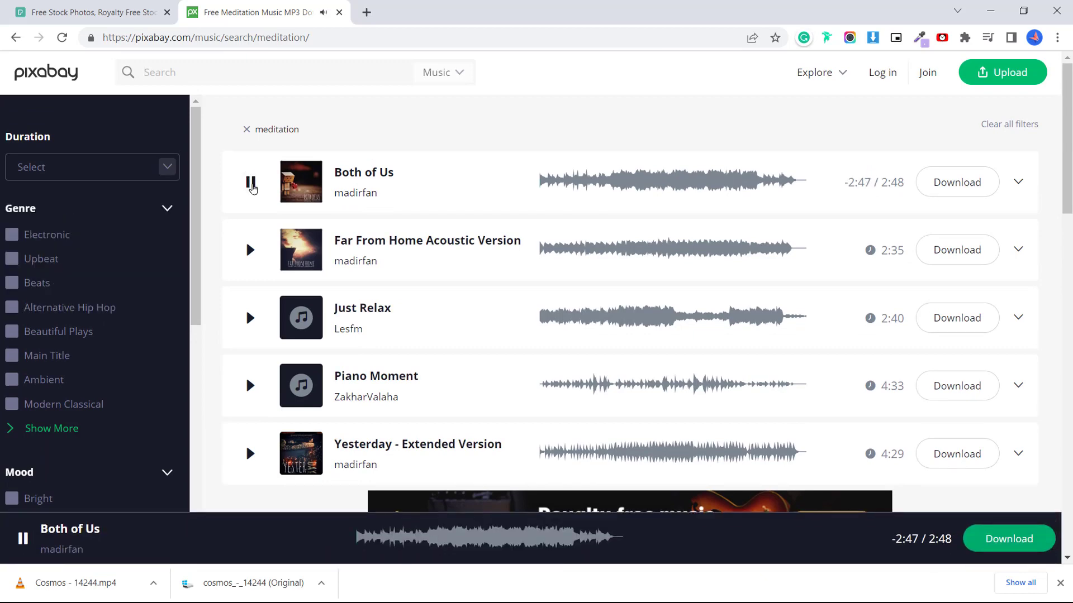
click(251, 184)
click(250, 250)
click(250, 385)
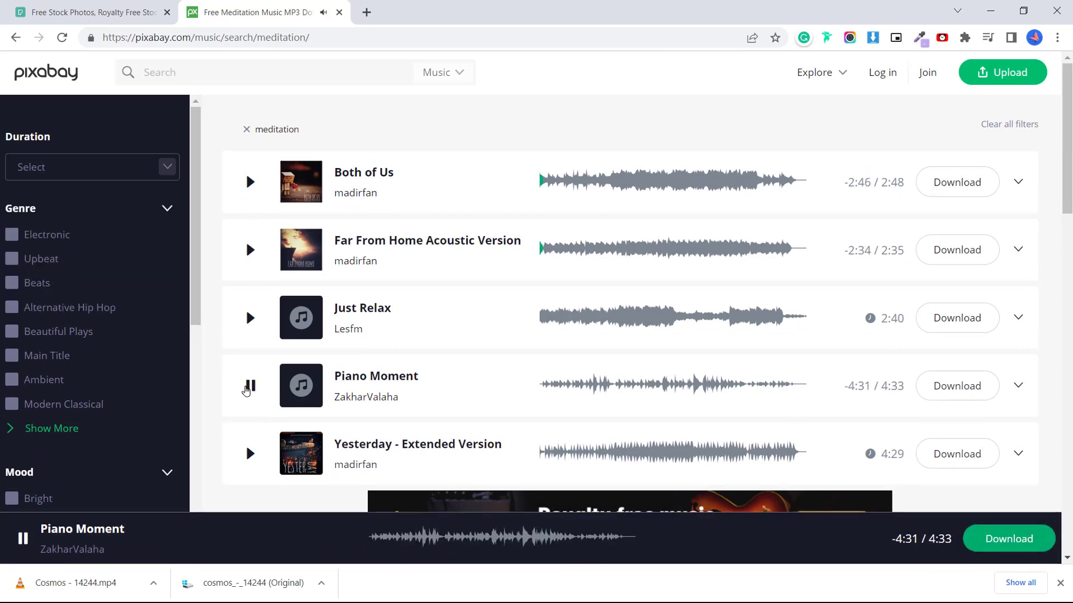
click(246, 387)
click(984, 390)
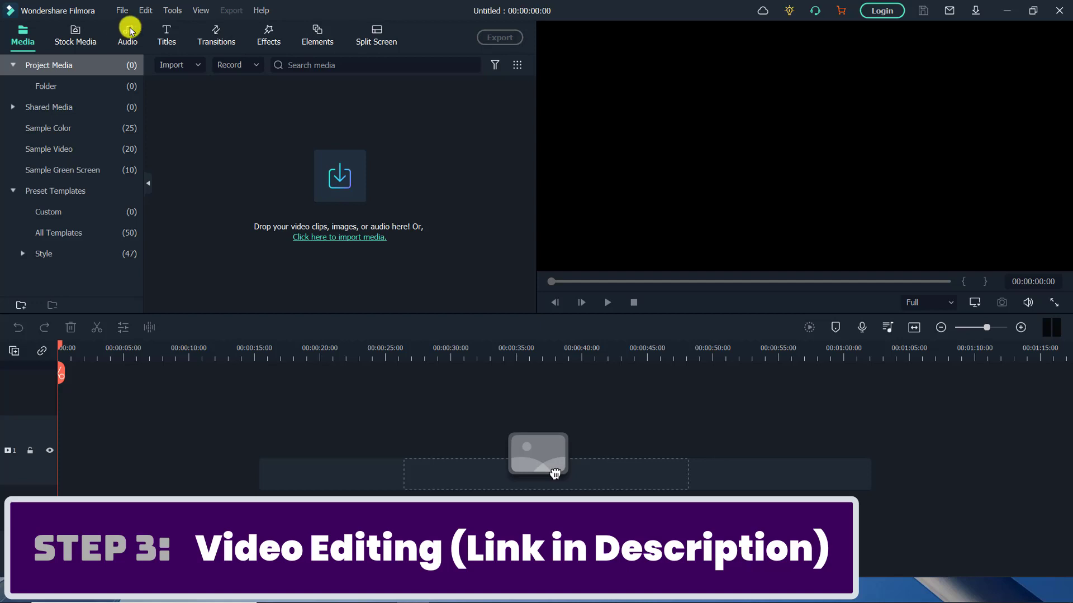
Switch to Wondershare Filmora and create a new 16:9 (Widescreen) project
click(121, 10)
mouse_move(134, 29)
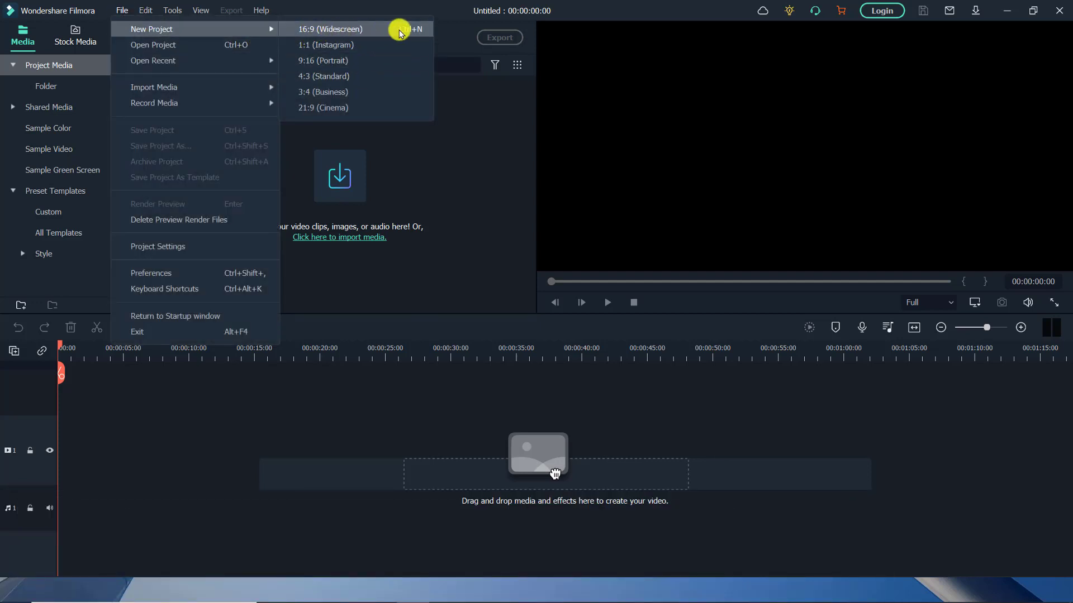
click(338, 31)
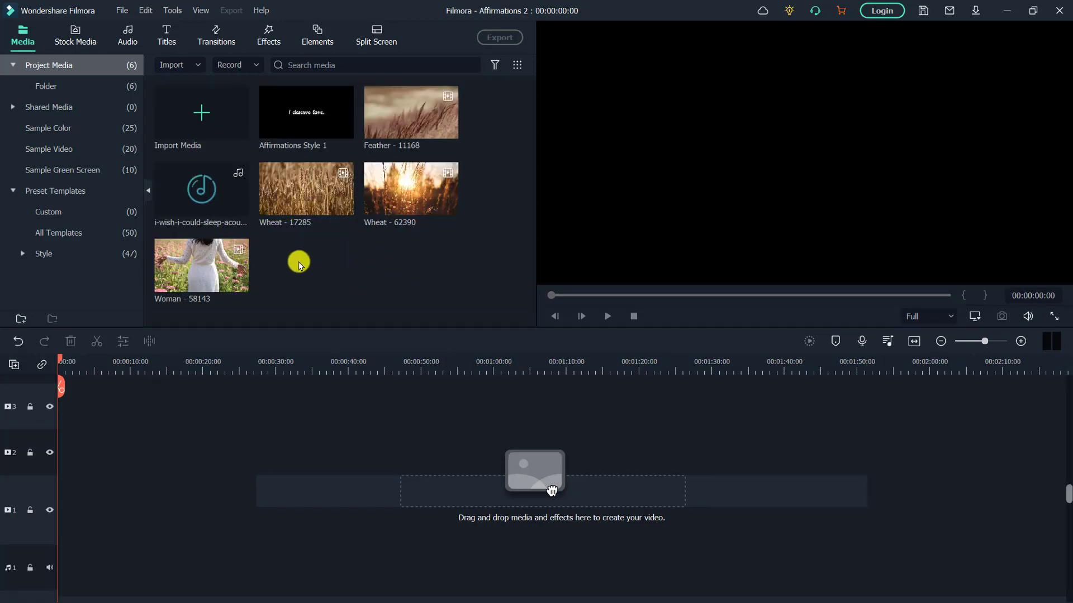
Place the Woman - 58143 and Wheat - 17285 clips on video track 1 and toggle Do not ask again for the settings mismatch
mouse_move(235, 267)
drag(235, 267, 45, 539)
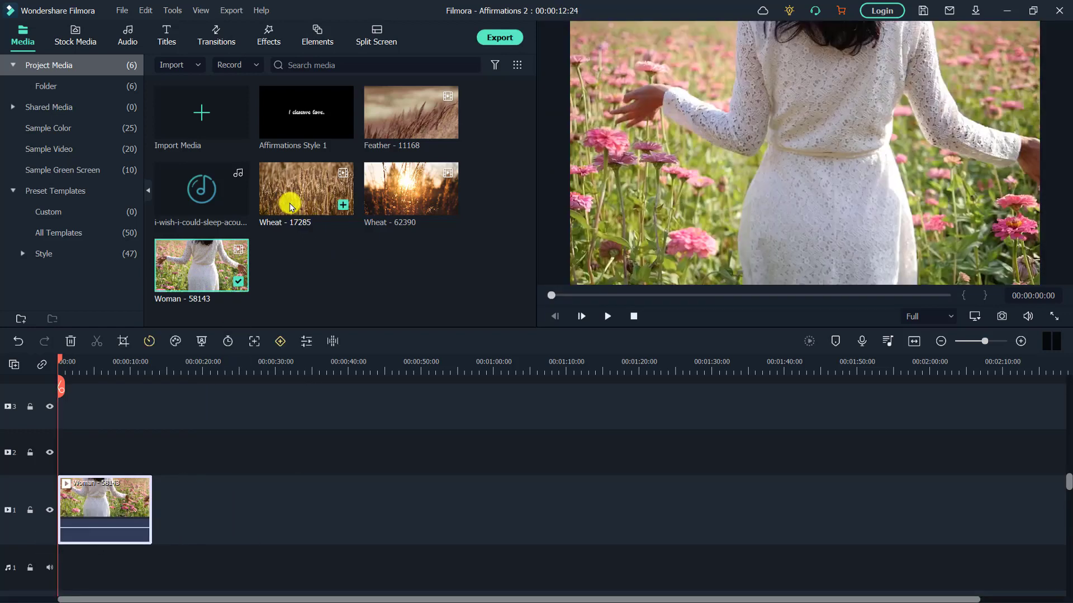
drag(293, 194, 194, 516)
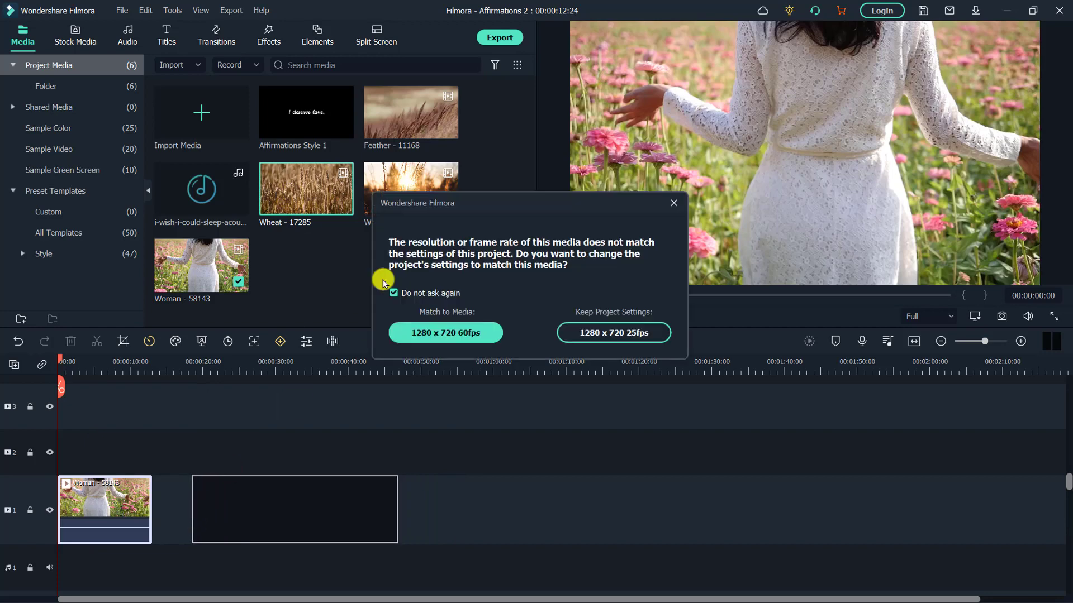
click(393, 292)
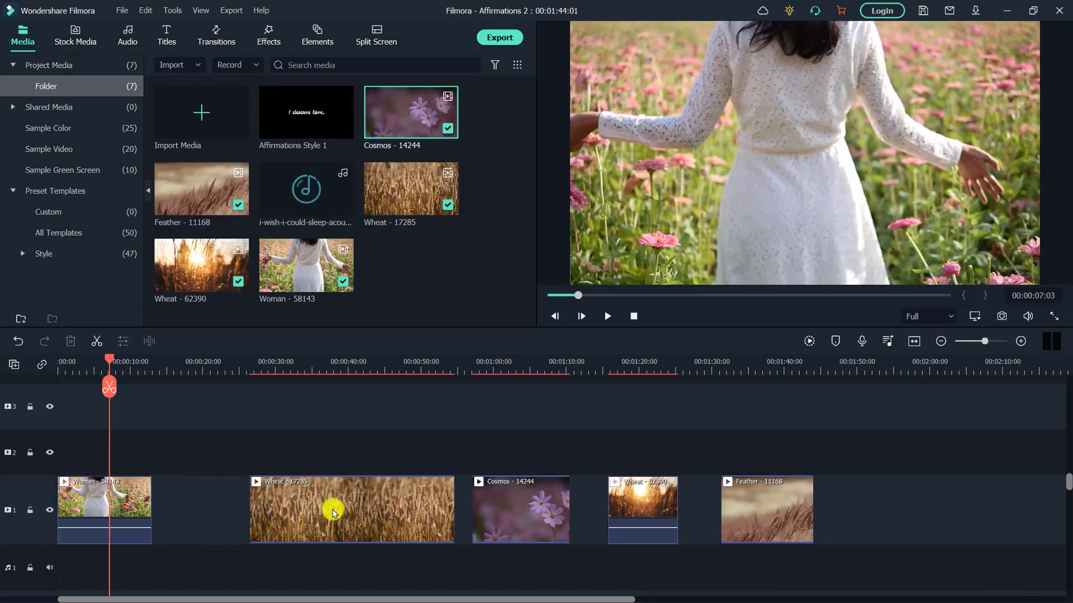
Move the Wheat - 17285 clip to start at about 21 s and the Cosmos - 14244 clip at about 55 s
mouse_move(252, 517)
mouse_down()
mouse_move(273, 517)
mouse_move(235, 520)
mouse_up()
drag(505, 516, 354, 519)
click(348, 516)
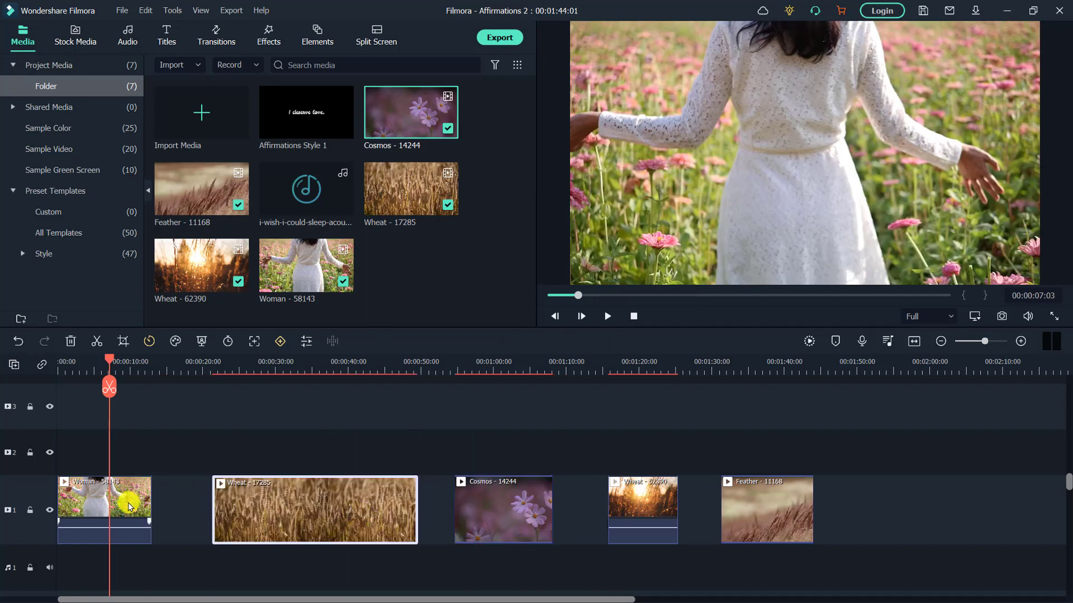
Set the playhead to 00:00:05:08 and show only the free templates in the title library
click(96, 363)
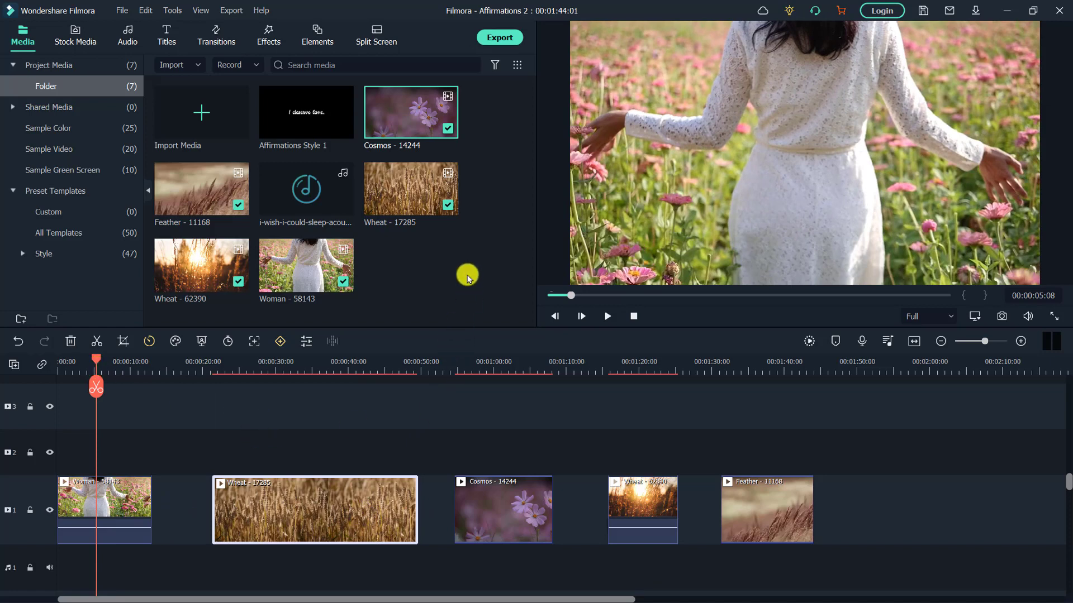
click(169, 39)
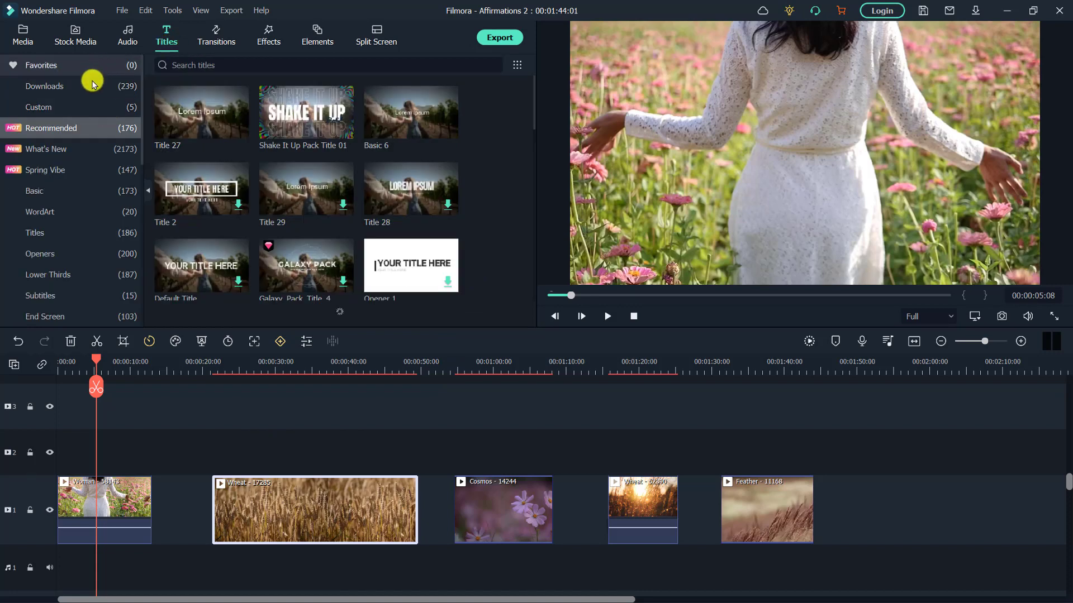
click(518, 65)
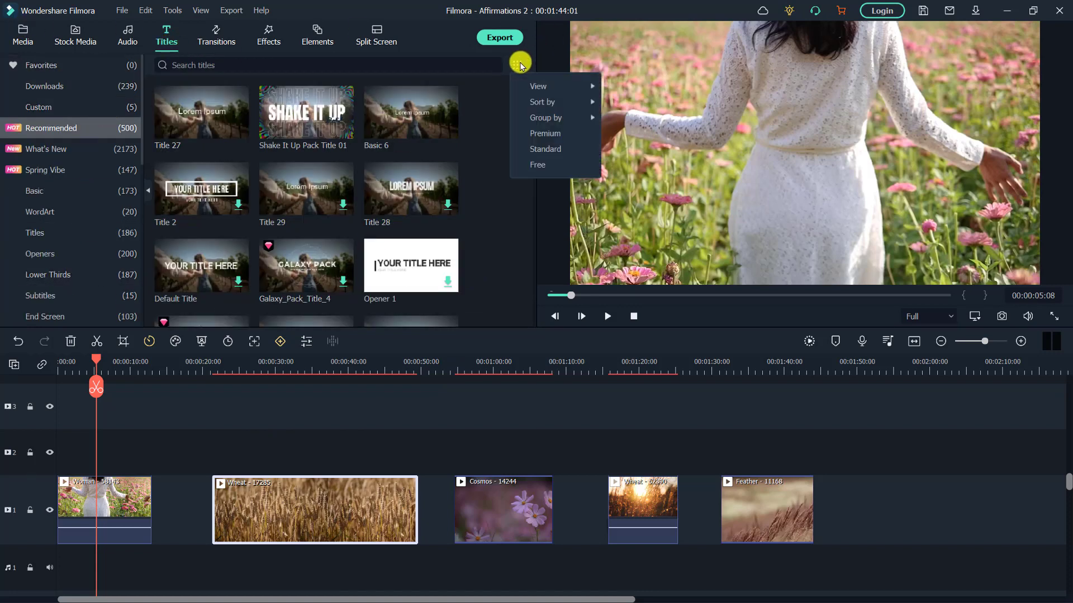
click(535, 166)
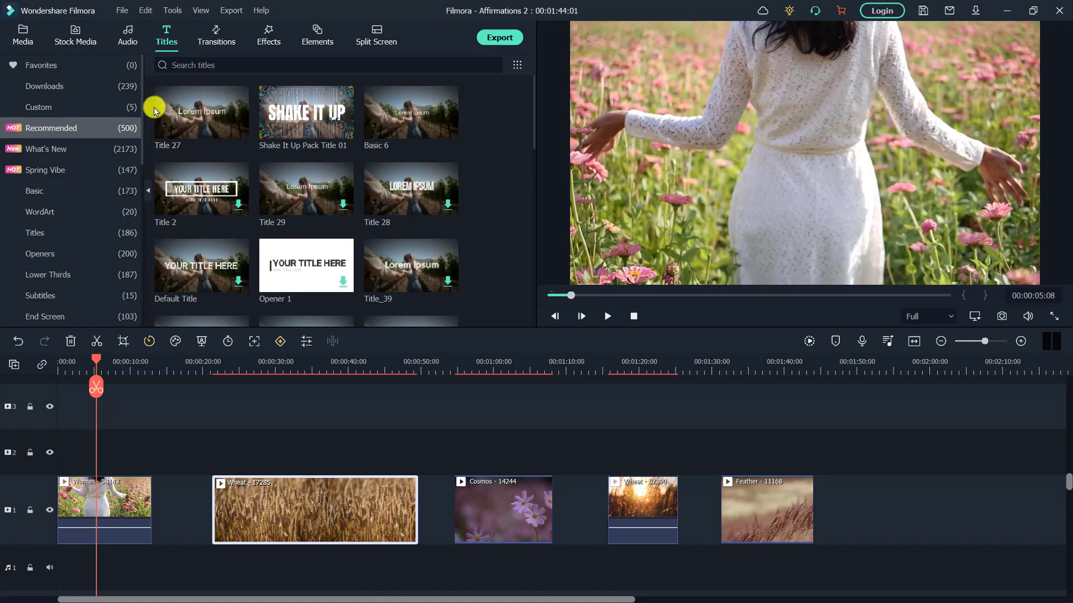
Add the Title 27 template to video track 2 at the playhead above the Woman clip and preview it
click(197, 130)
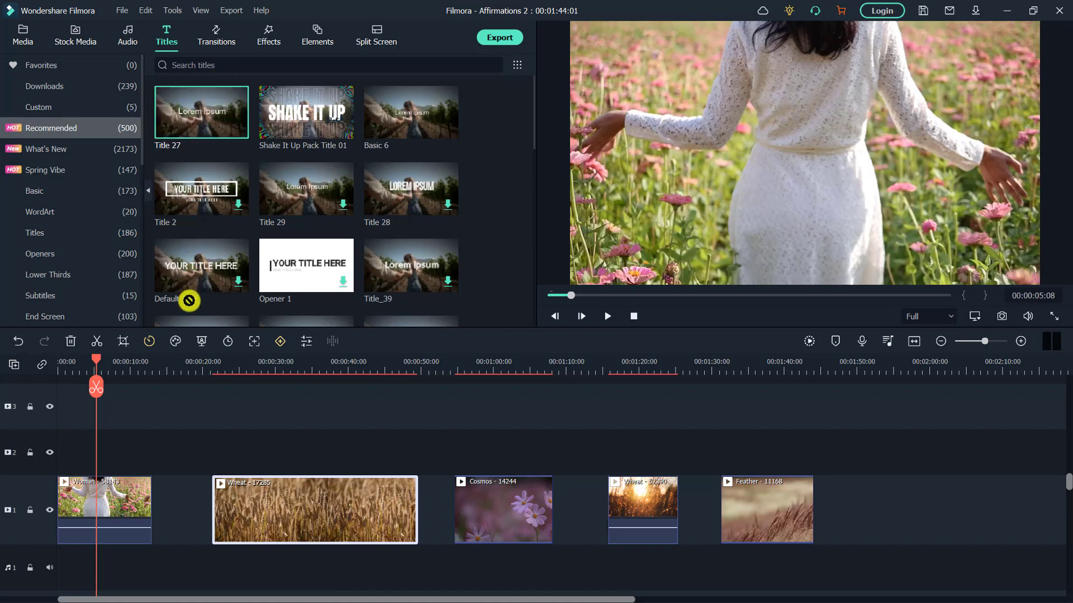
drag(189, 300, 103, 455)
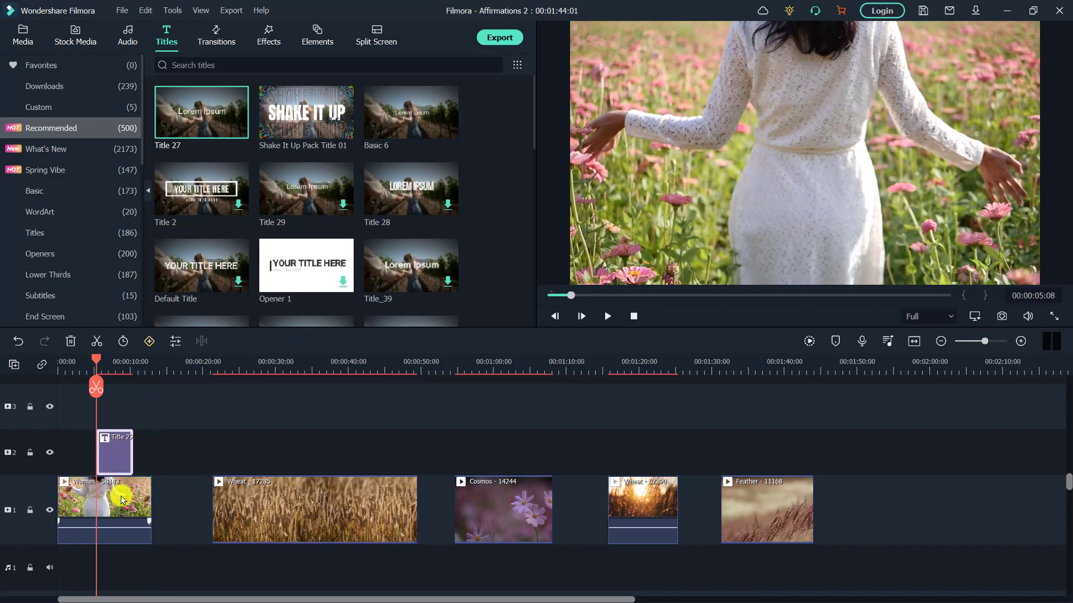
key(space)
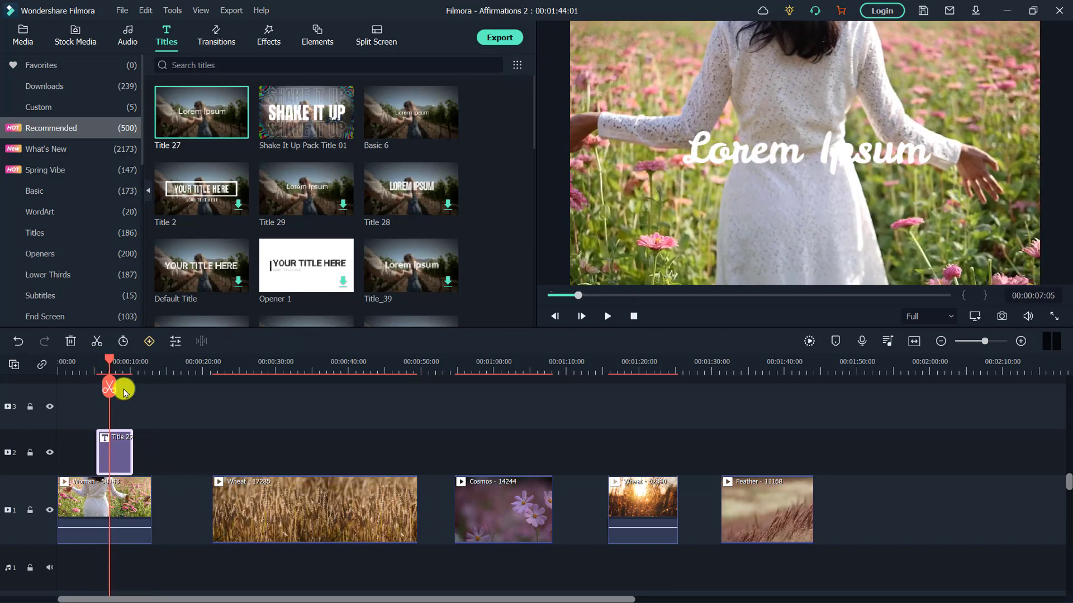
Move the Title 27 clip on video track 2 to start at about 2 s and set the playhead to 00:00:03:12
scroll(115, 597, down, 1)
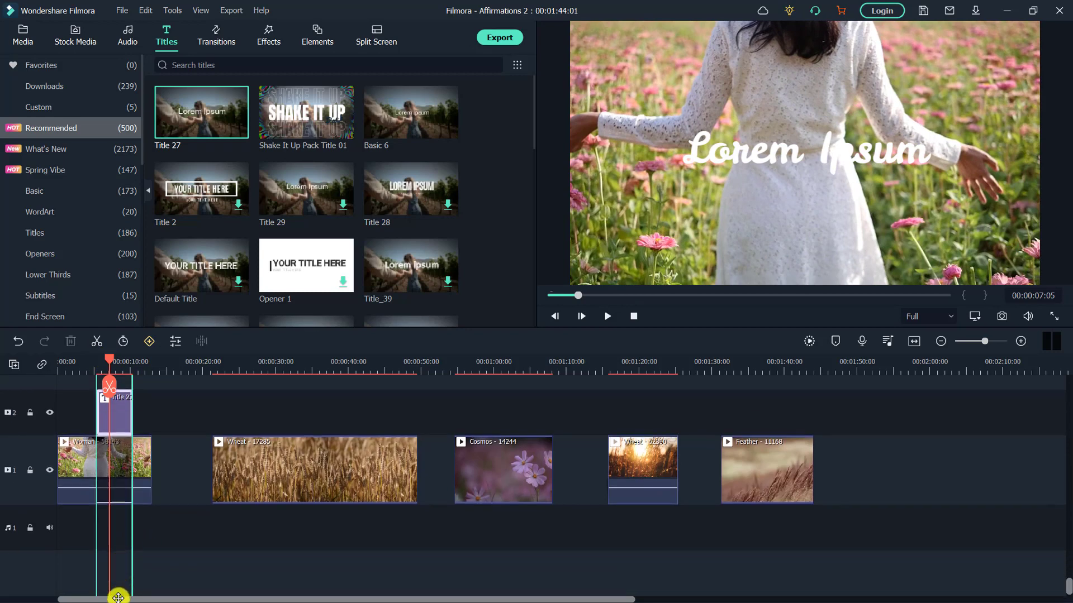
drag(117, 575, 115, 424)
drag(115, 429, 121, 471)
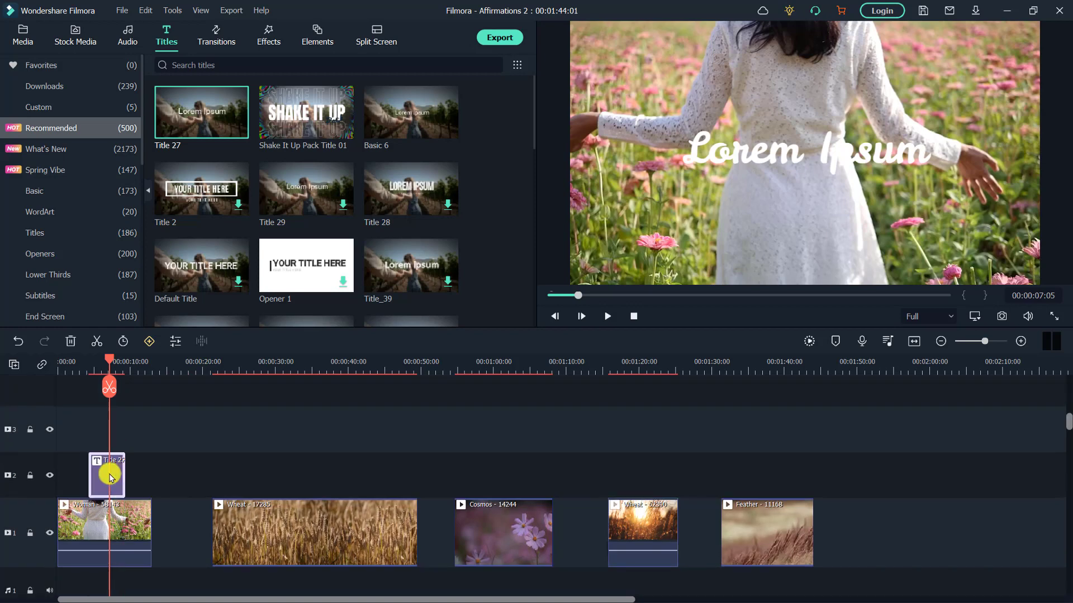
drag(112, 366, 82, 366)
click(609, 317)
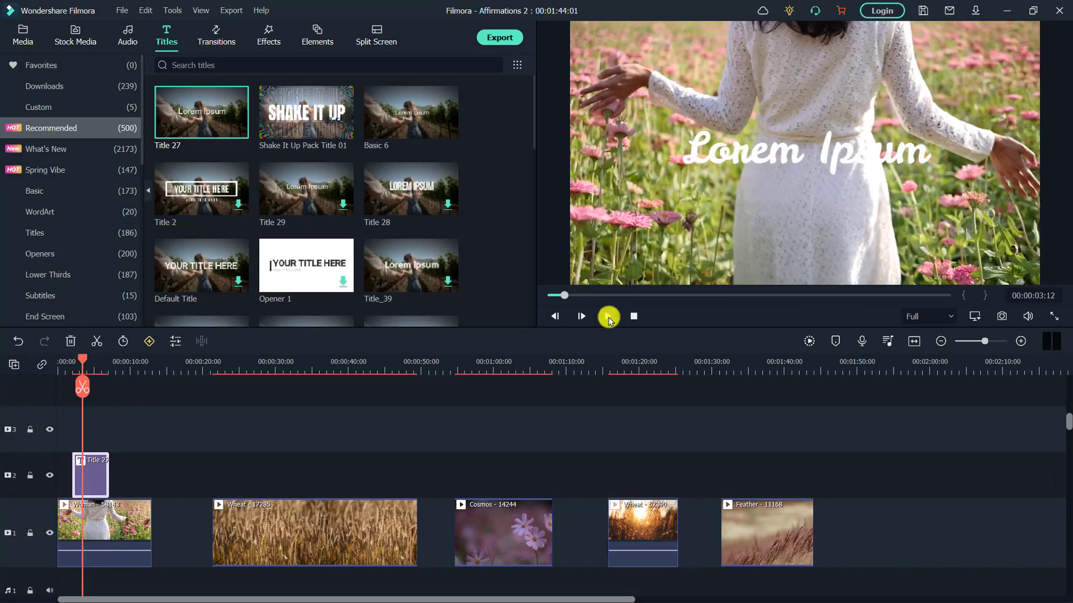
Open the title for editing and replace its placeholder text with "2-Minute Love Affirmations"
click(778, 157)
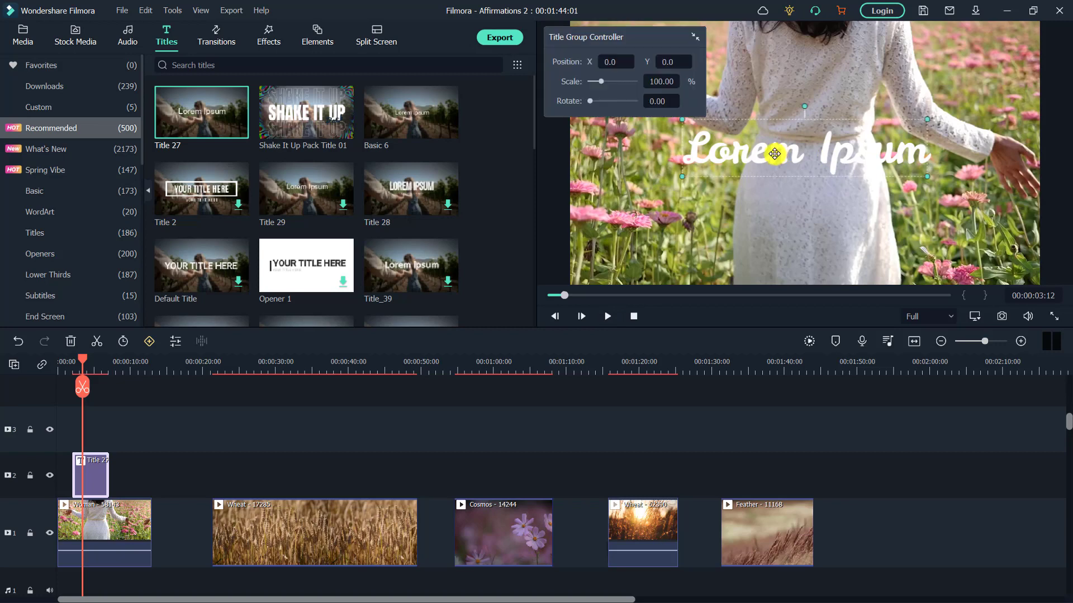
double_click(768, 170)
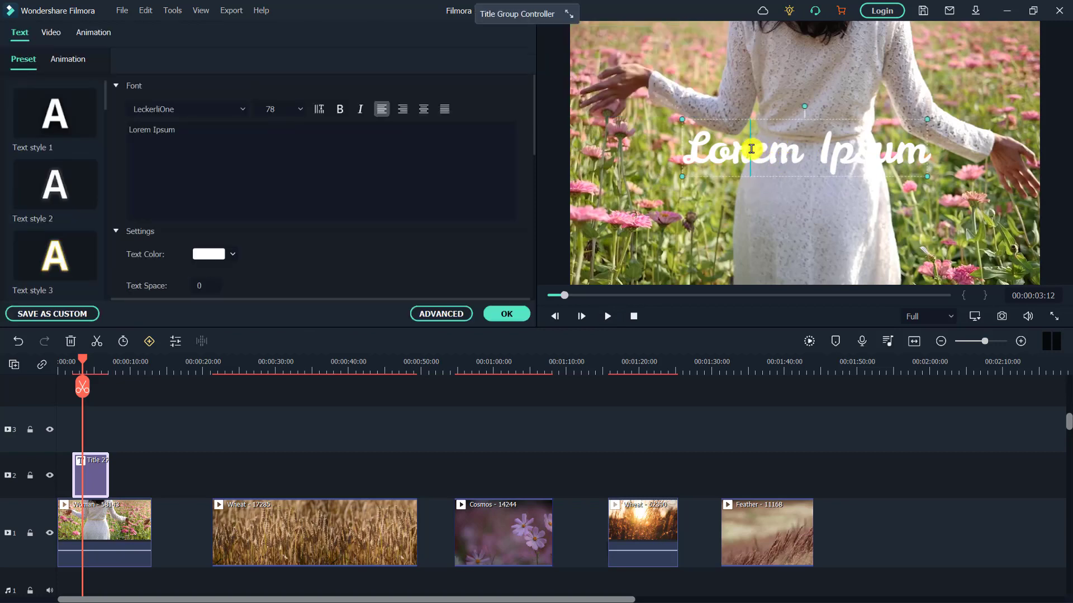
click(355, 139)
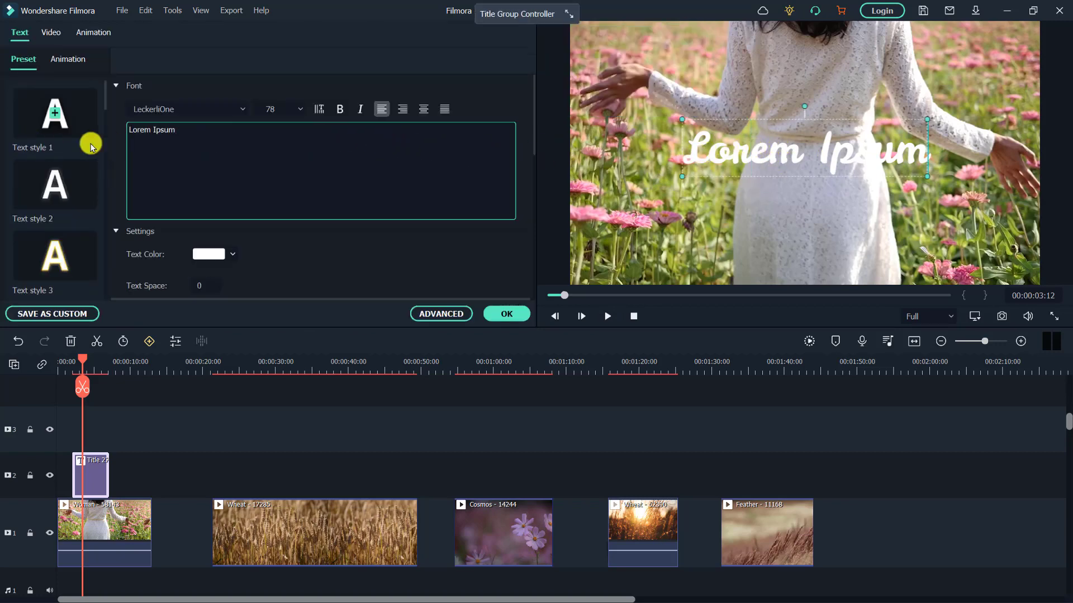
text(2)
key(ctrl+a)
text(2-Minute Affirmations)
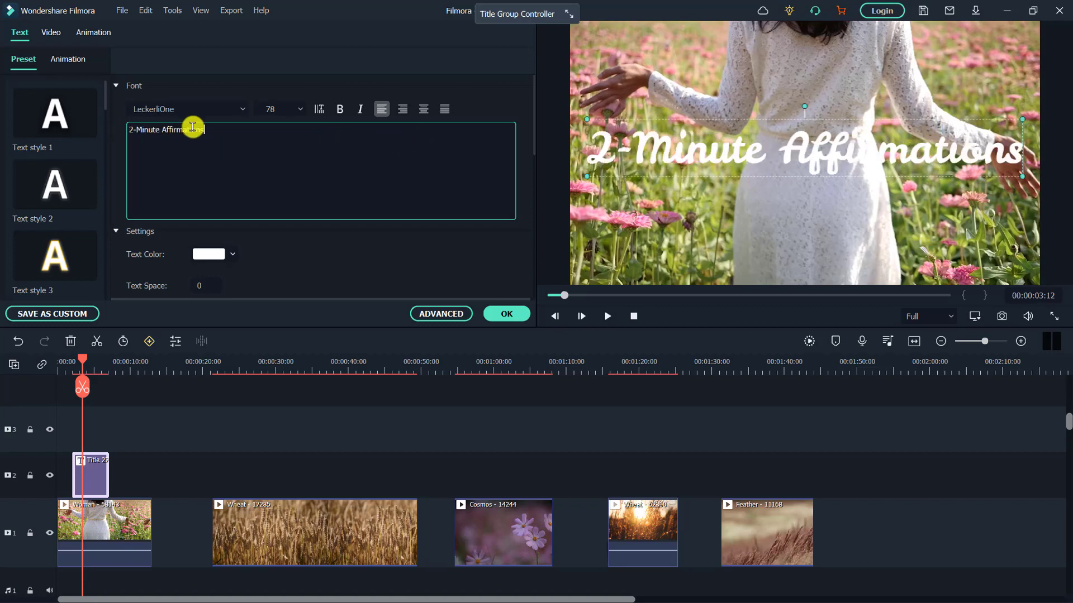
click(162, 128)
text(Love)
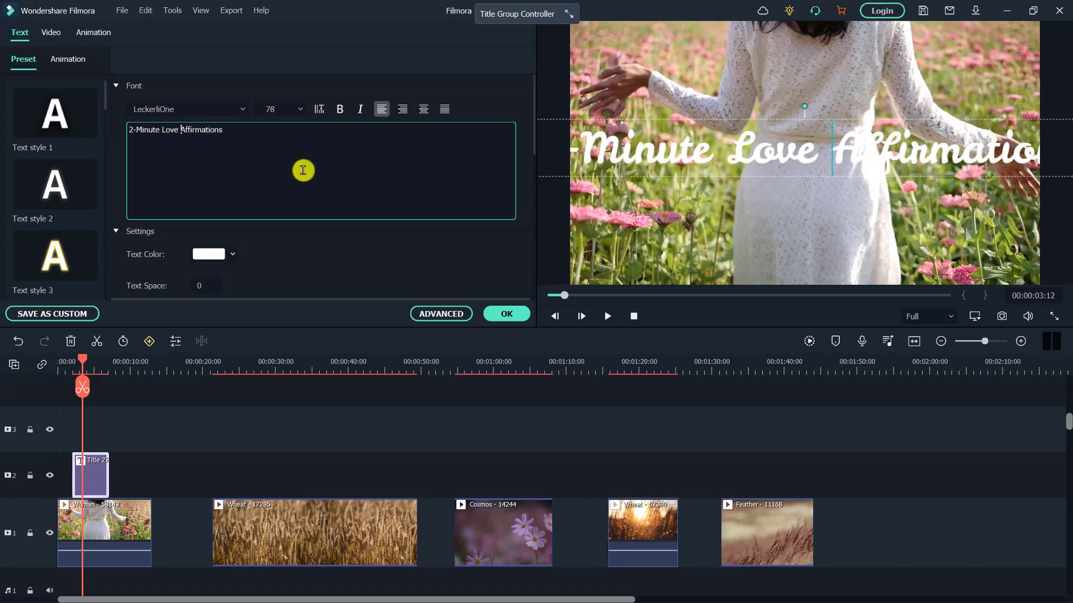
Reduce the font size of the whole title text to 56 and then to 60
drag(256, 134, 104, 128)
click(338, 147)
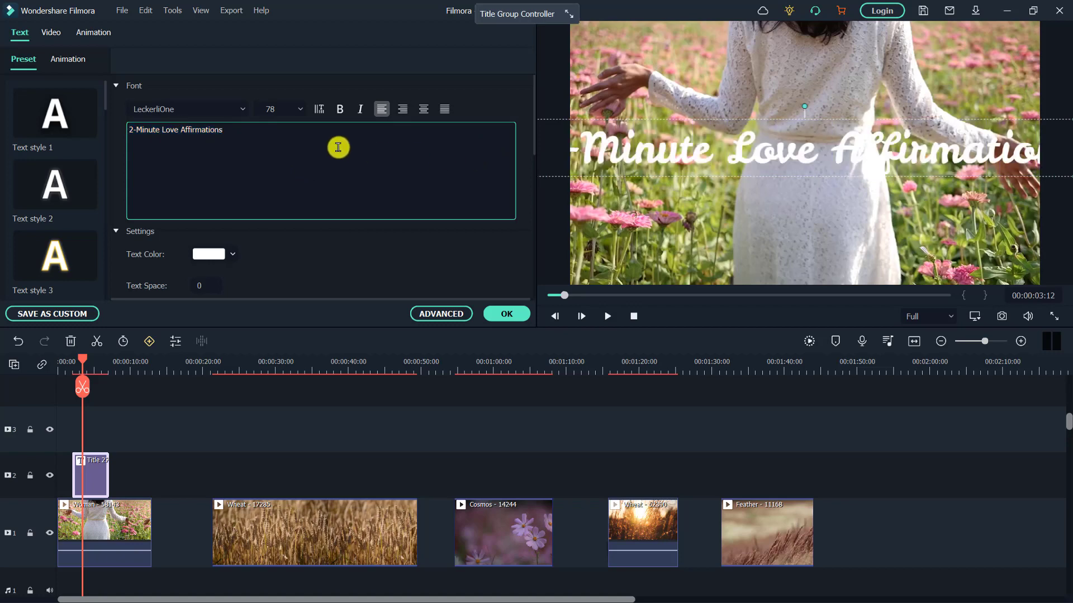
drag(278, 127, 46, 128)
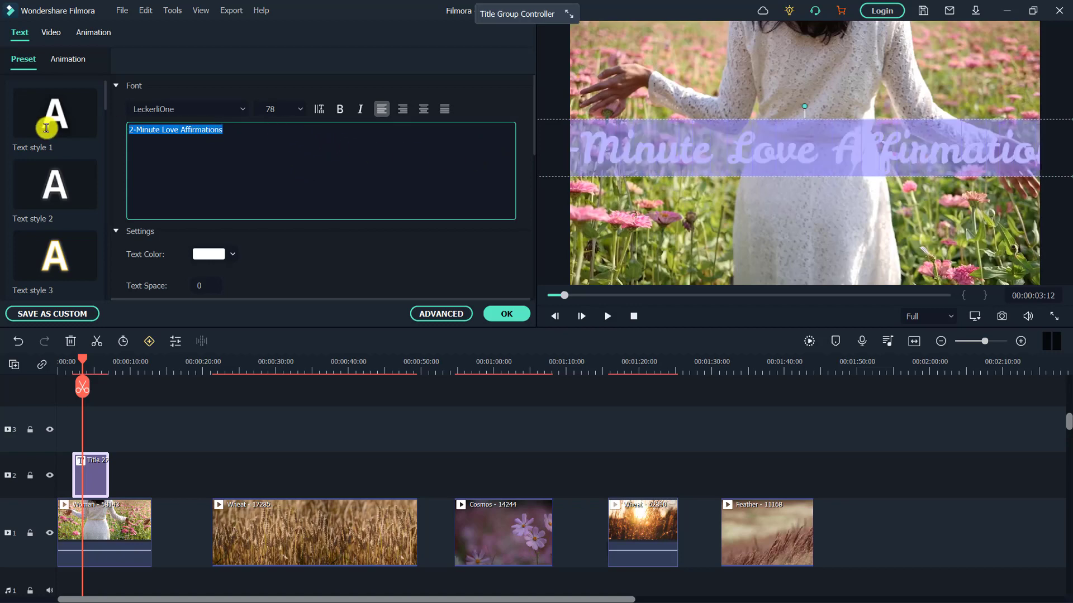
click(299, 108)
scroll(274, 202, down, 2)
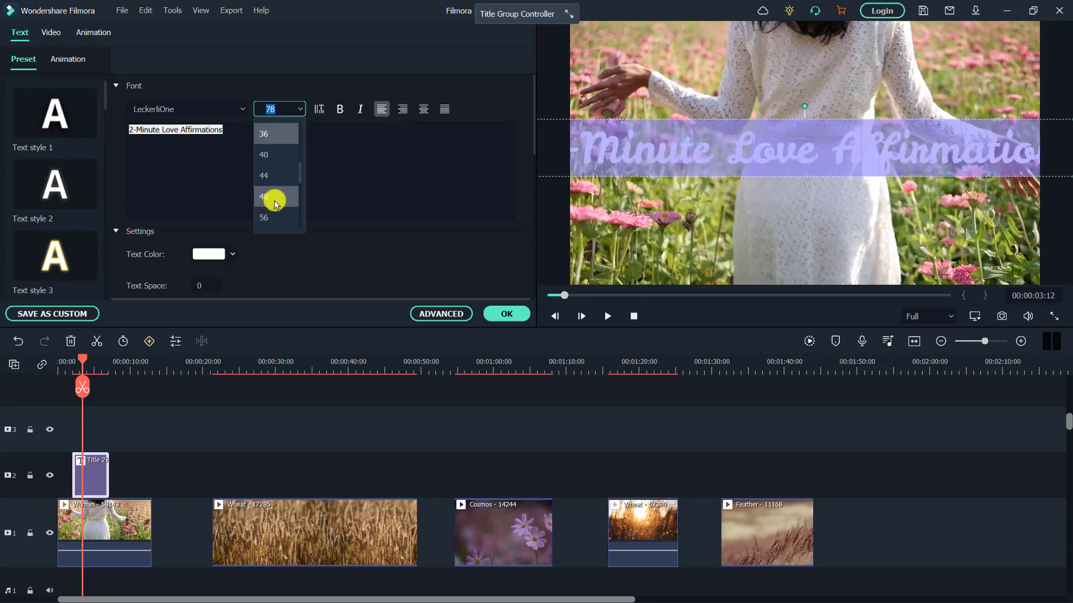
scroll(275, 202, down, 1)
click(275, 210)
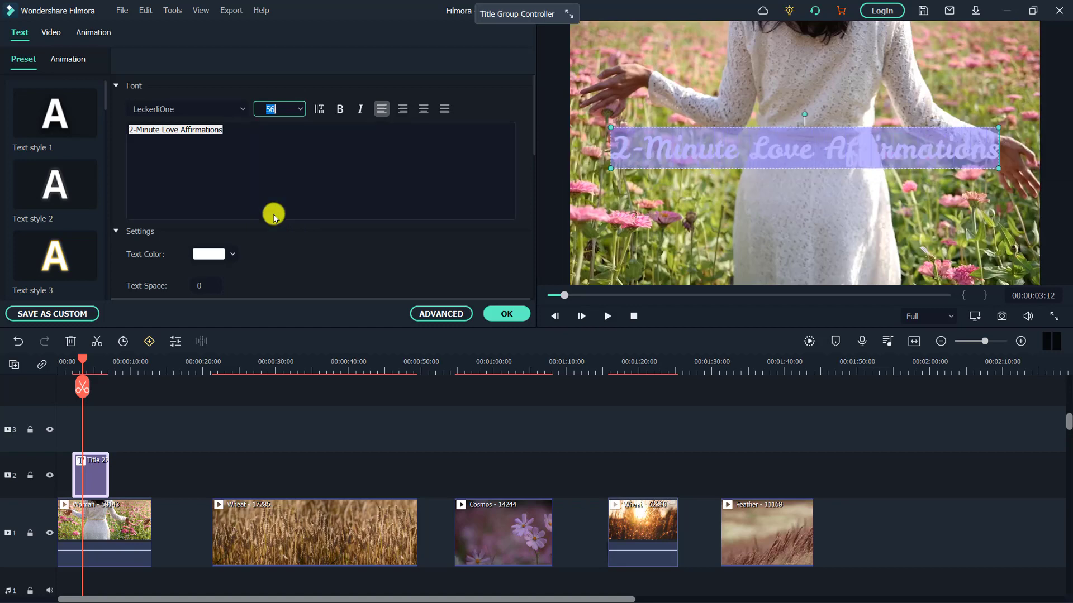
click(346, 162)
Look through the font list, keep LeckerliOne, and apply the Text style 2 preset to the title
click(240, 108)
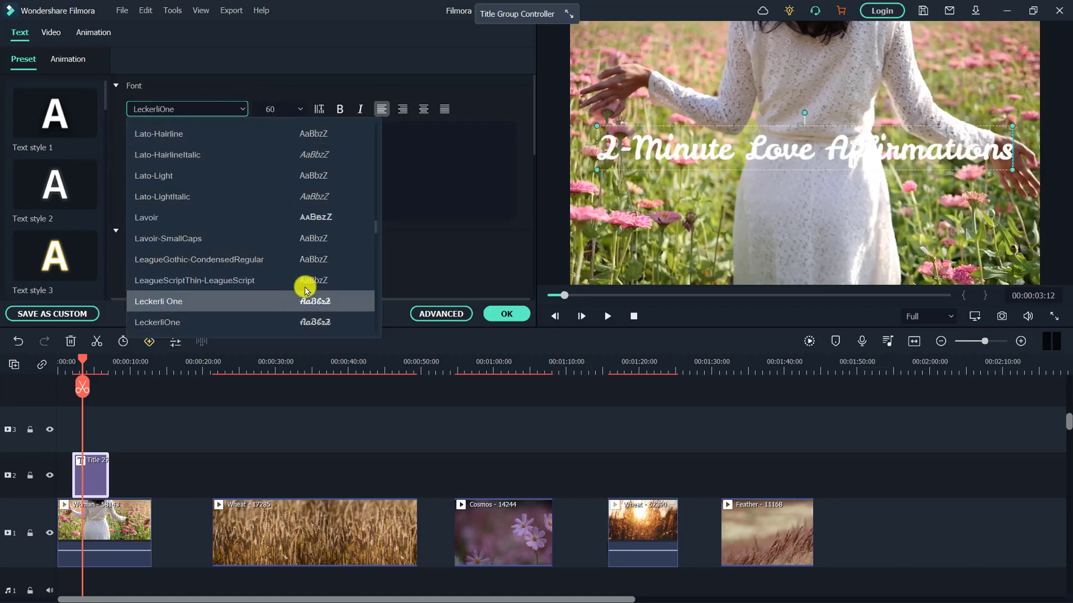
scroll(361, 203, up, 2)
click(461, 177)
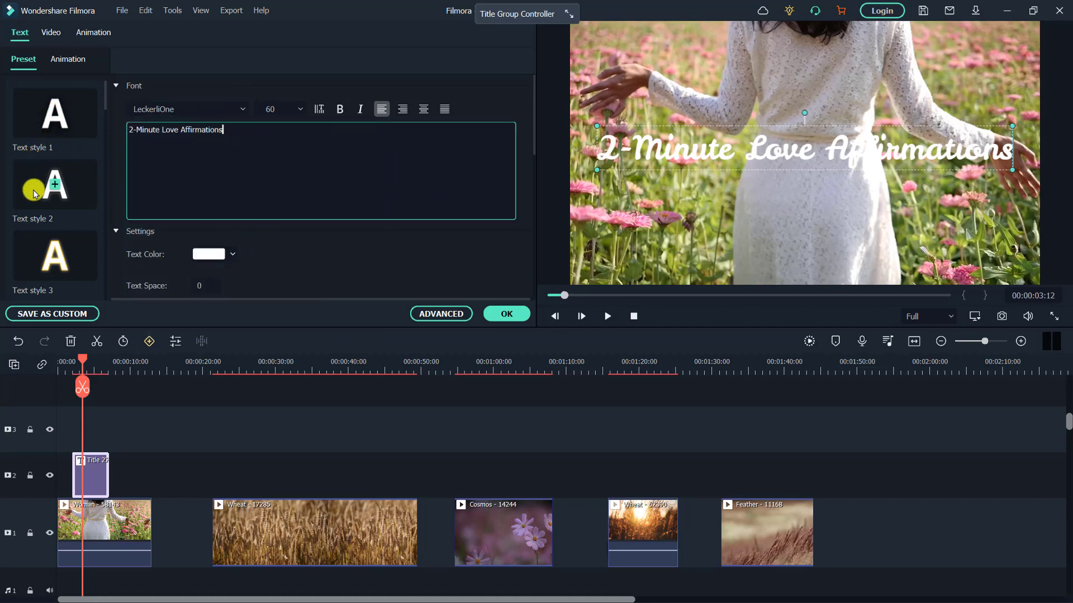
mouse_move(40, 197)
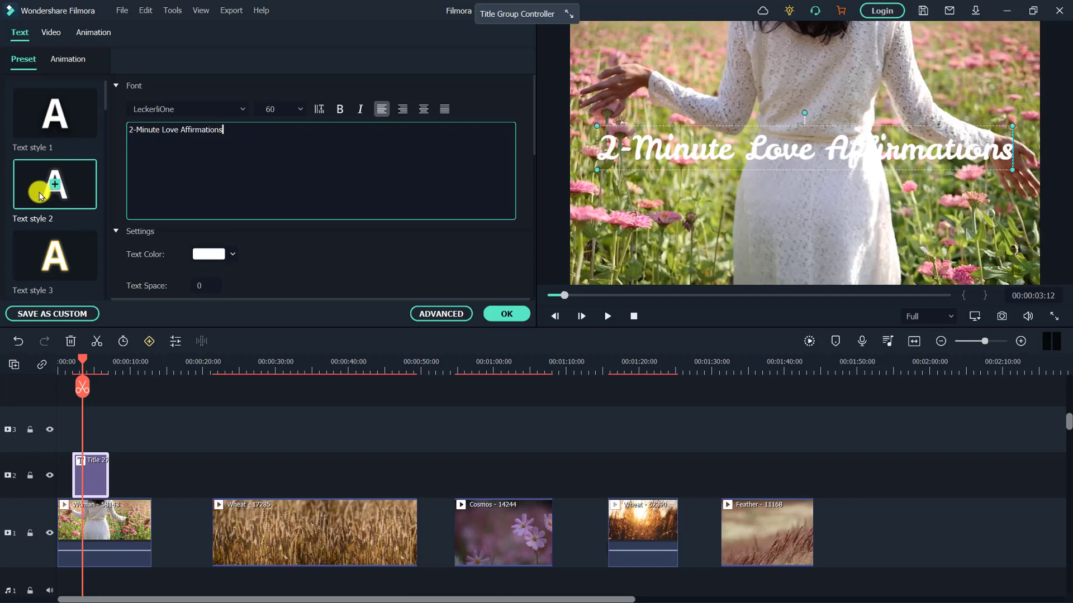
click(41, 196)
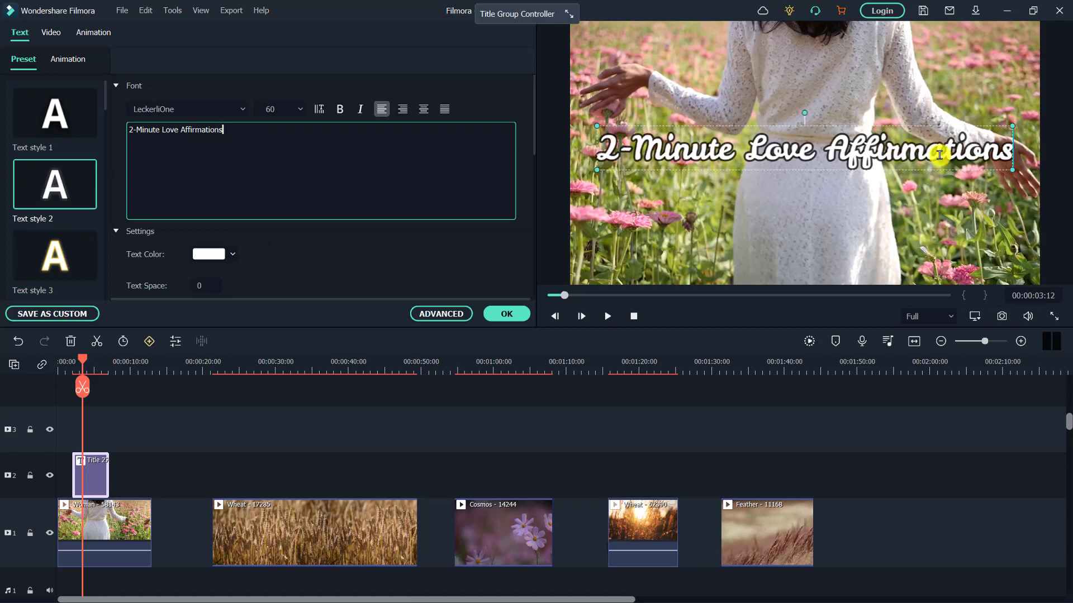
drag(538, 139, 536, 103)
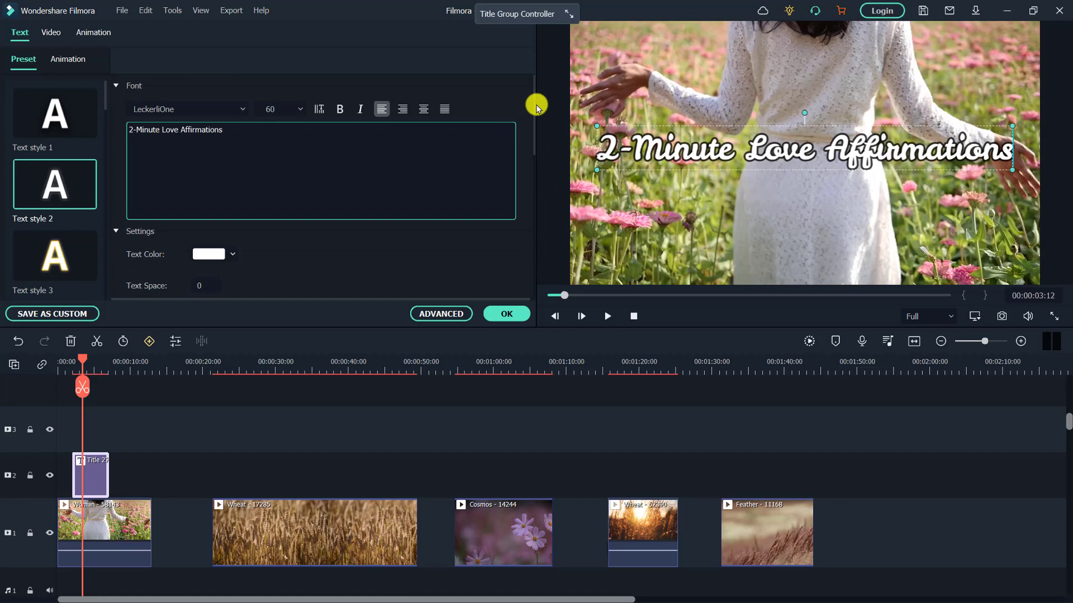
Open the title's advanced text settings and change its text border color from the palette to dark magenta
click(441, 314)
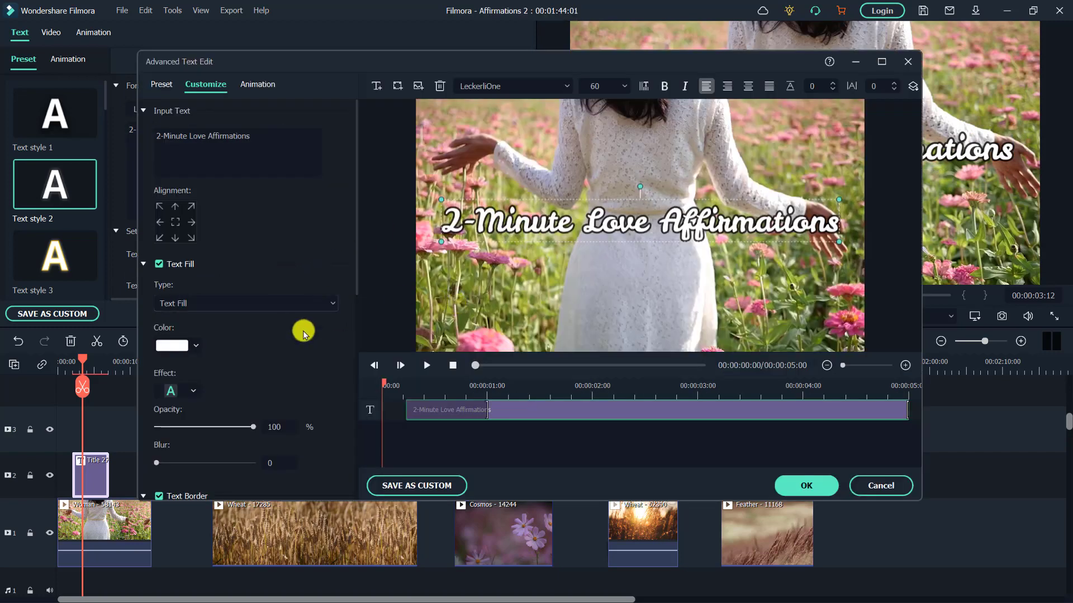
scroll(240, 362, down, 2)
scroll(241, 362, down, 1)
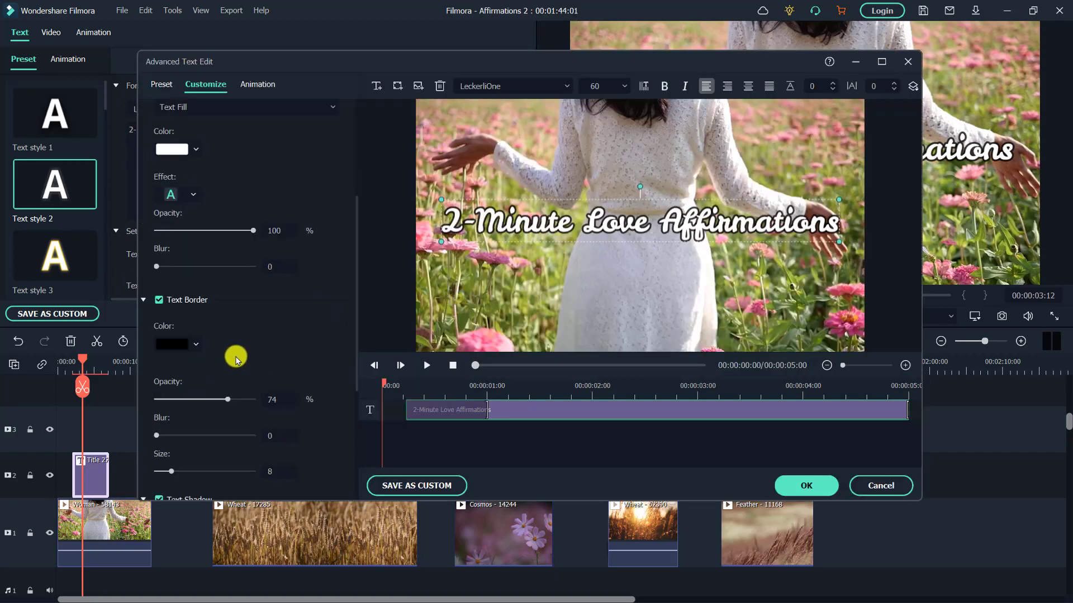
click(191, 345)
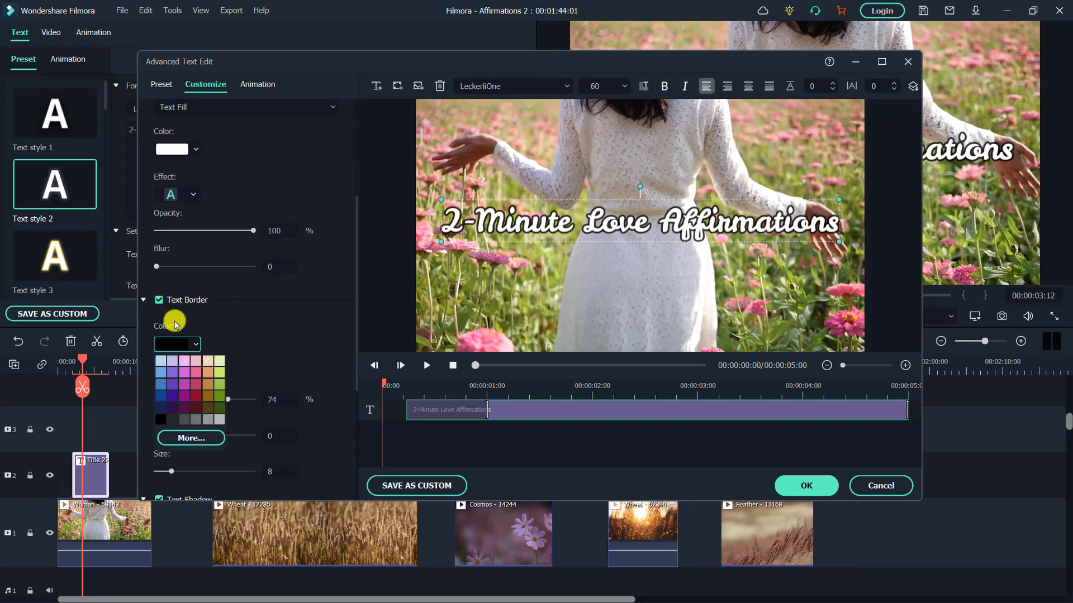
click(174, 386)
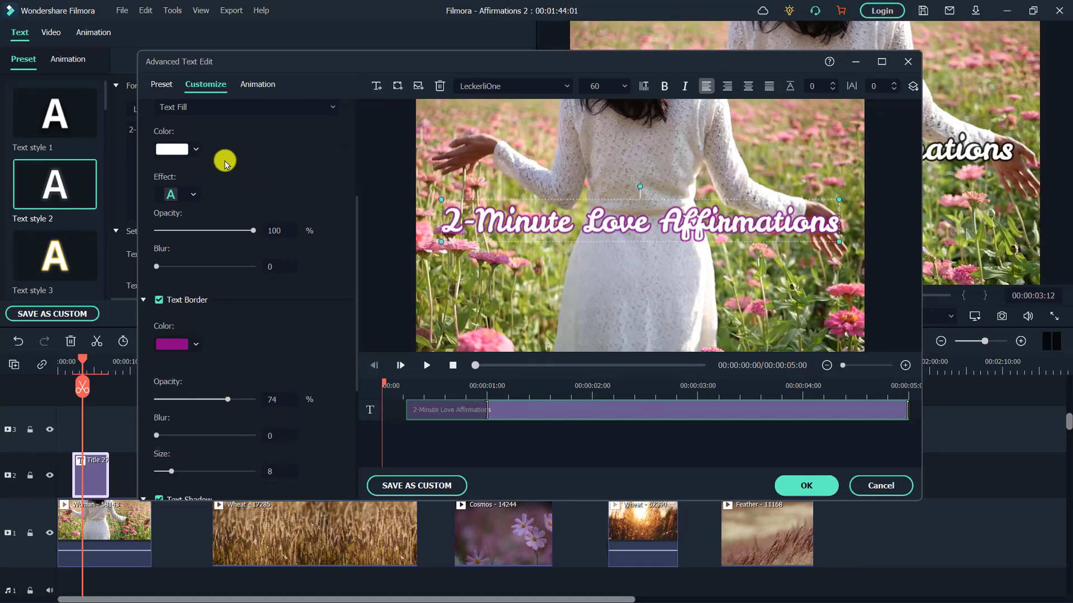
Preview the title's existing text animation and remove it by applying No Animation
click(263, 86)
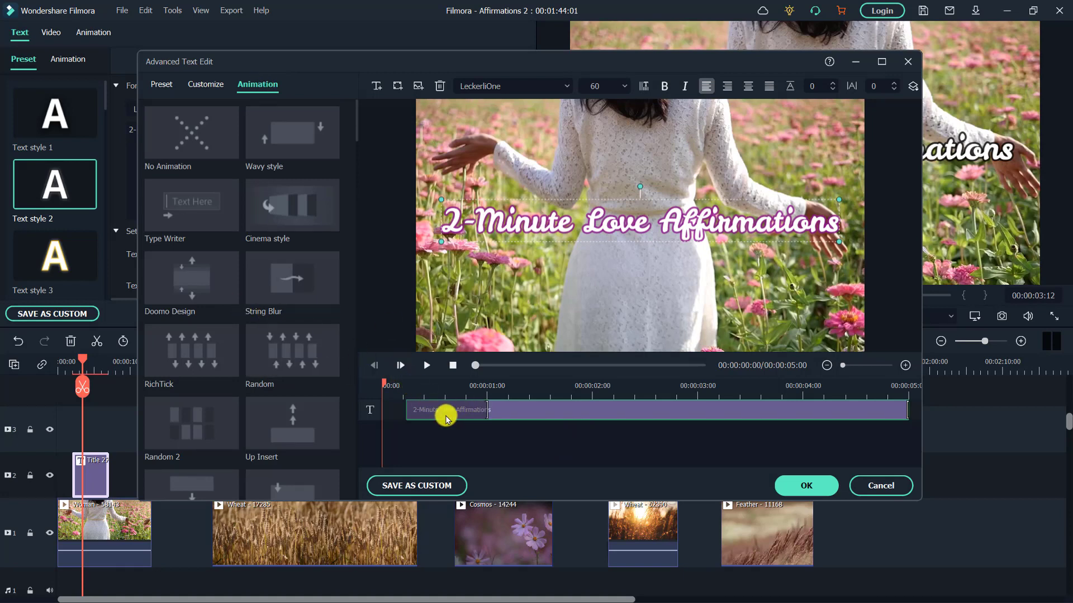
click(424, 366)
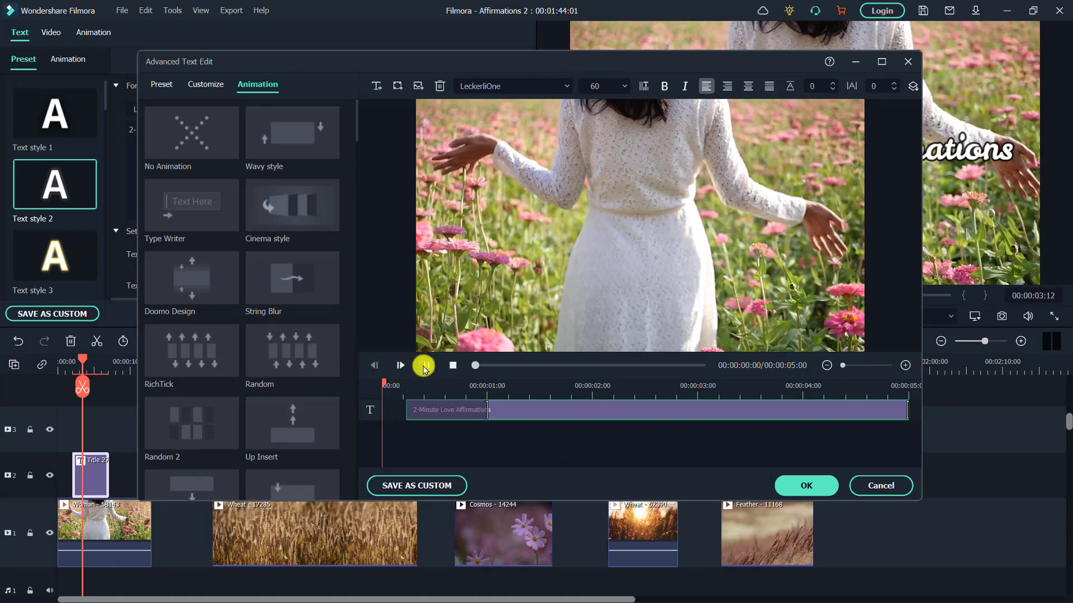
click(428, 364)
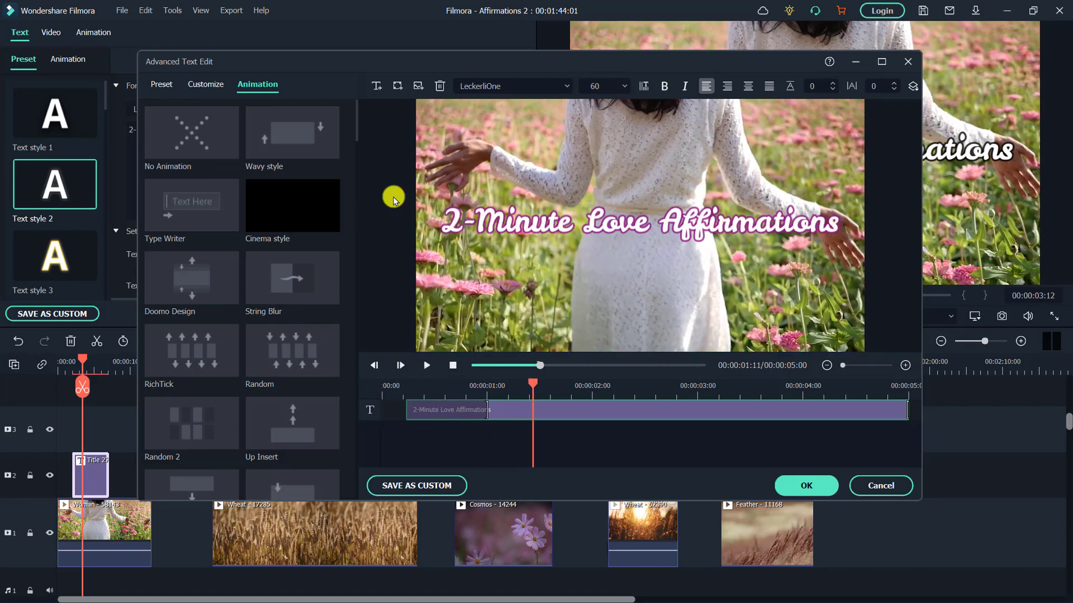
click(201, 147)
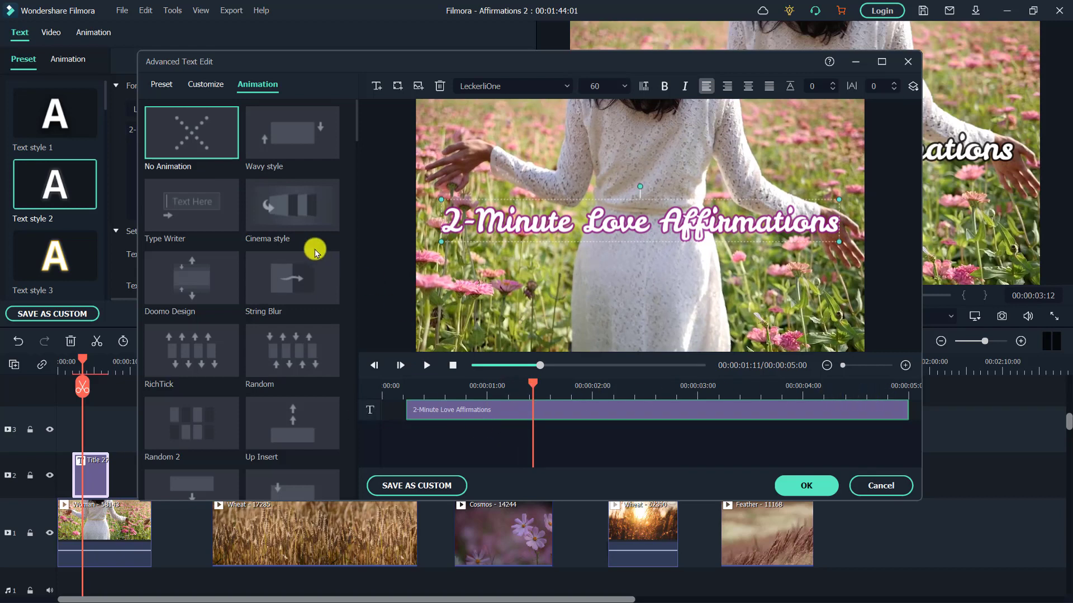
Apply the Fade1 animation to the title text and preview it from the beginning
scroll(266, 207, down, 10)
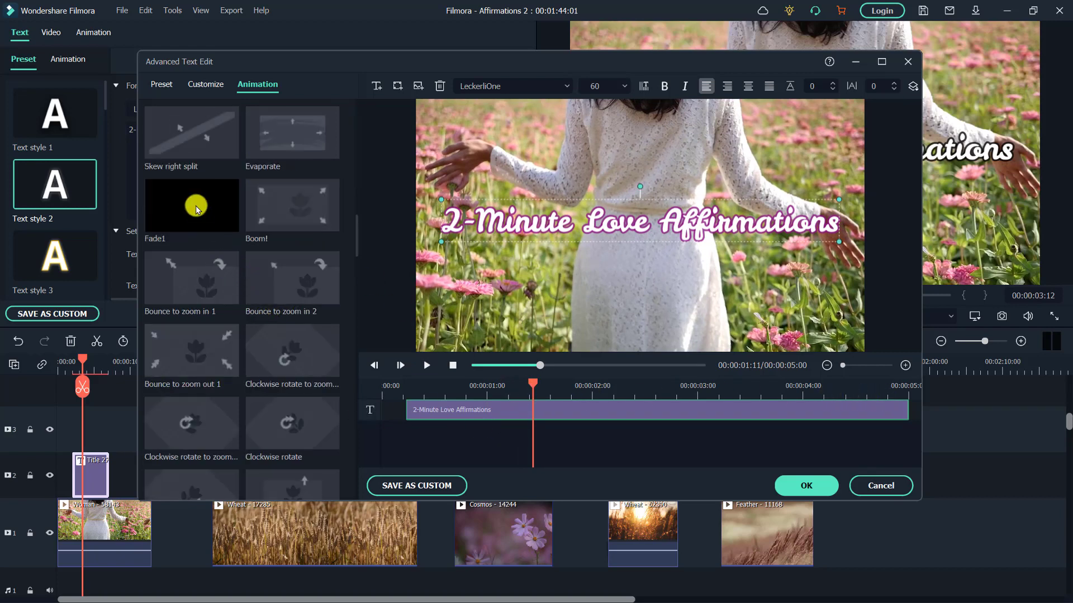
click(200, 208)
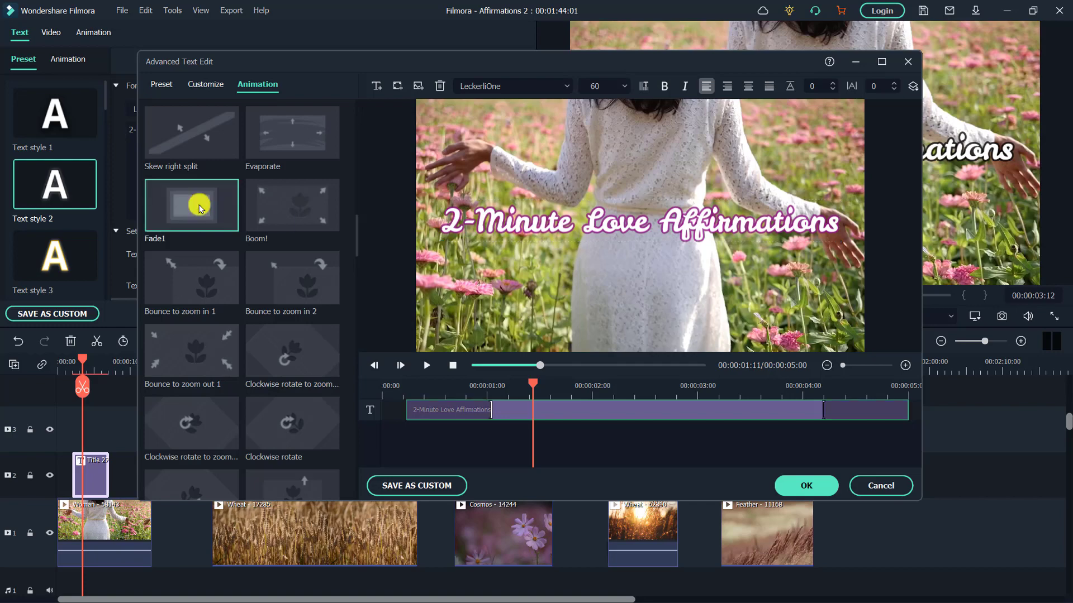
drag(534, 389, 383, 388)
click(427, 365)
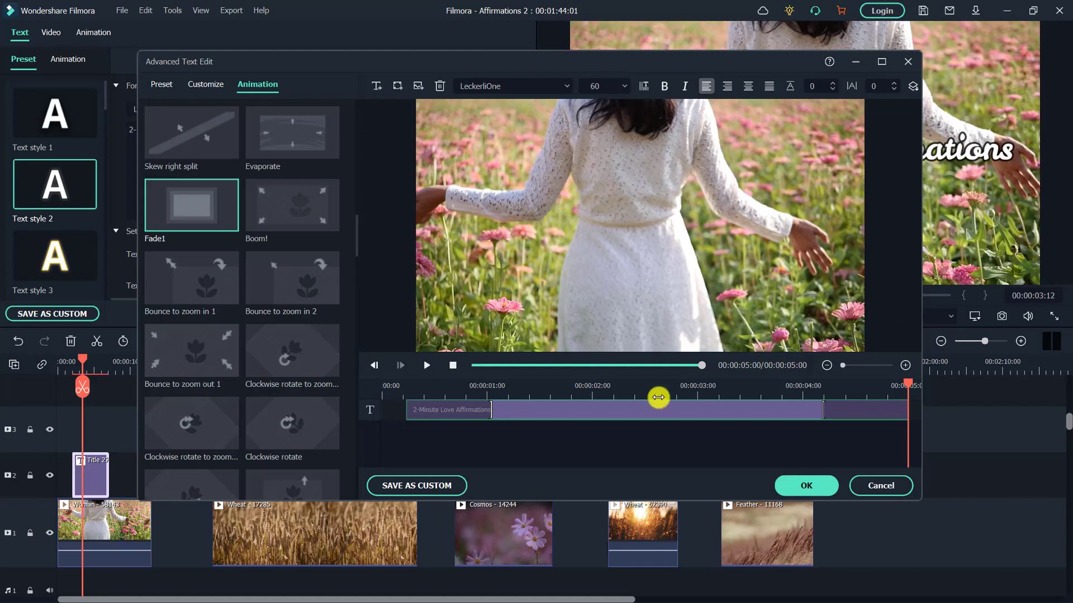
Save the title as the custom preset "Love Title - Affirmations", confirm the edits and locate the preset among the Custom titles
click(416, 486)
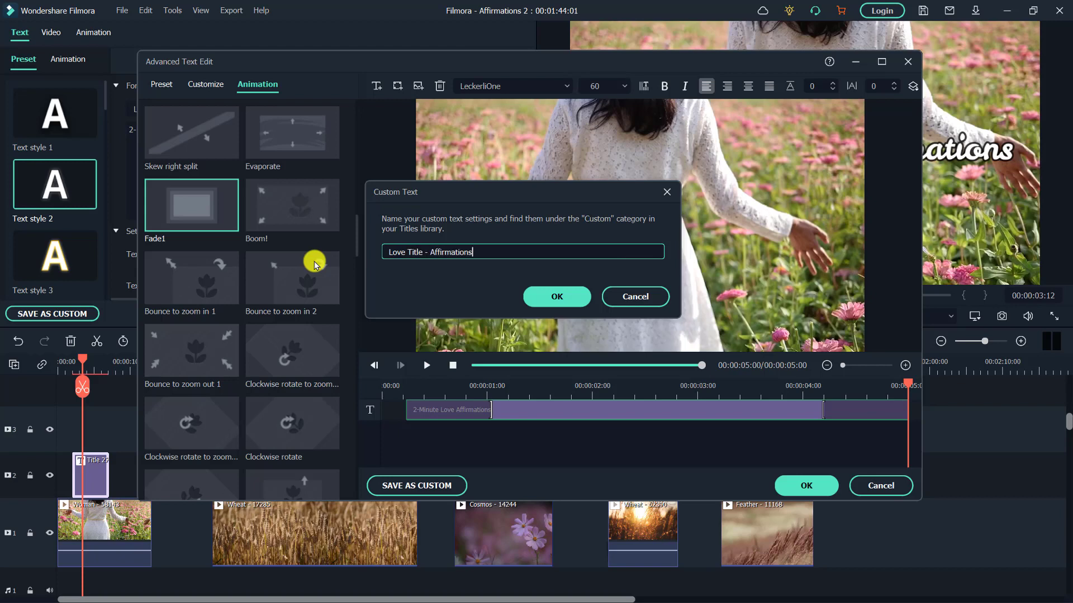
click(566, 295)
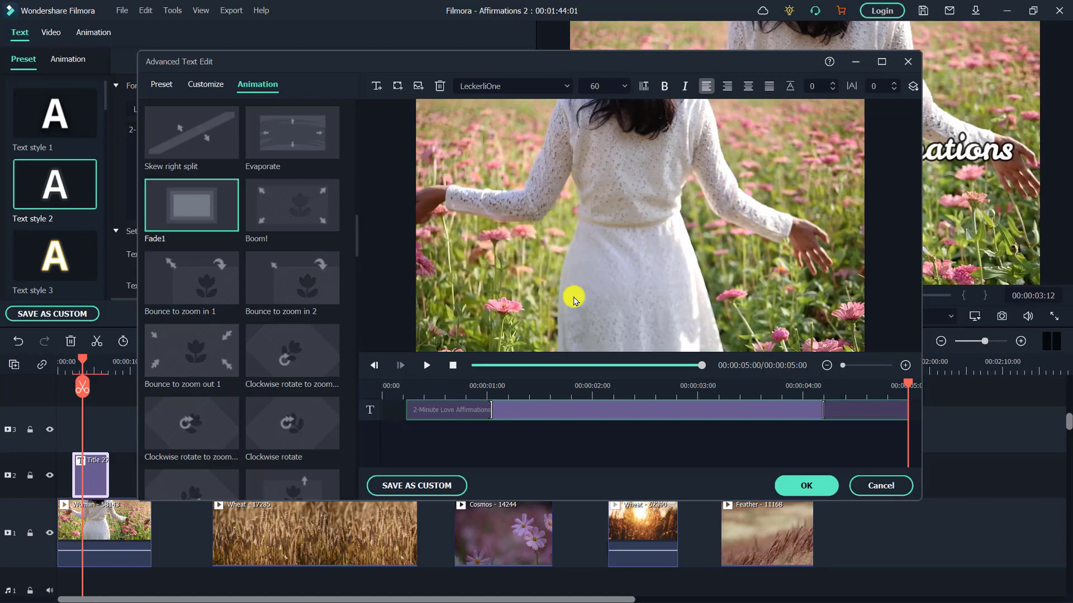
click(805, 487)
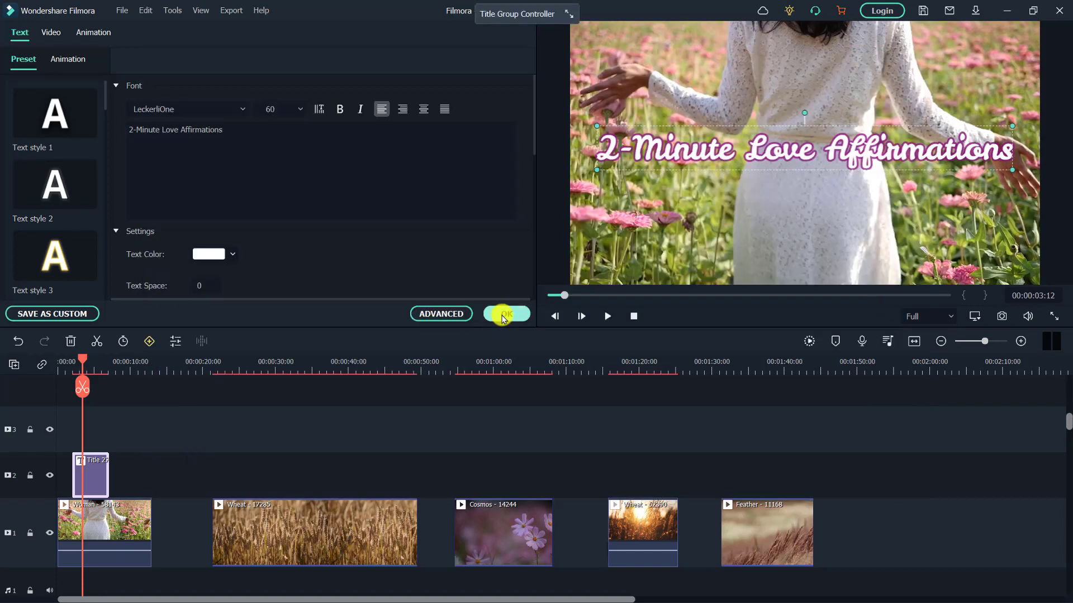
click(504, 315)
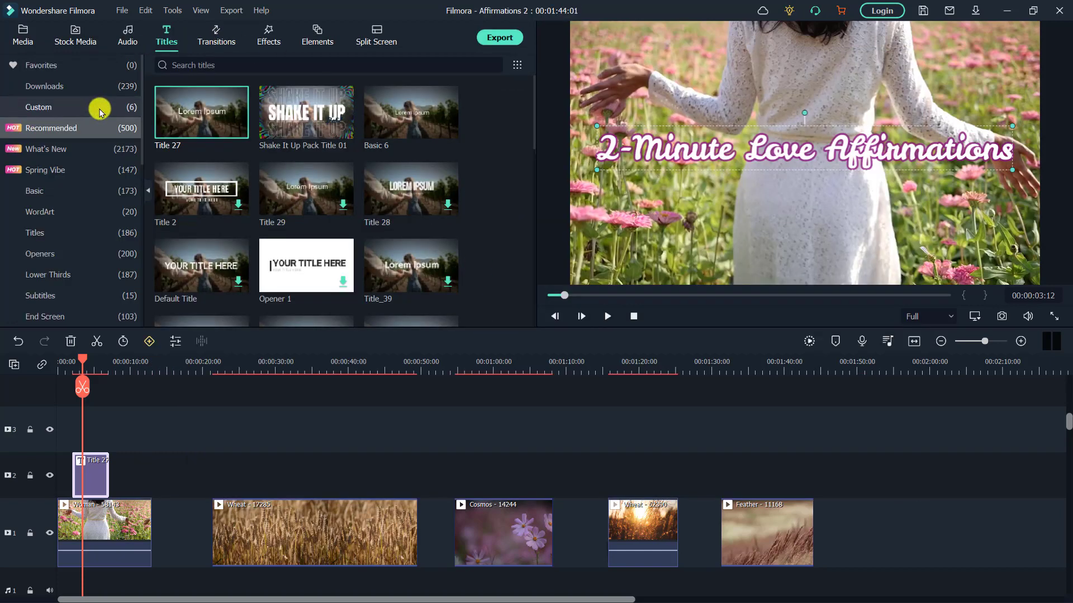
click(69, 108)
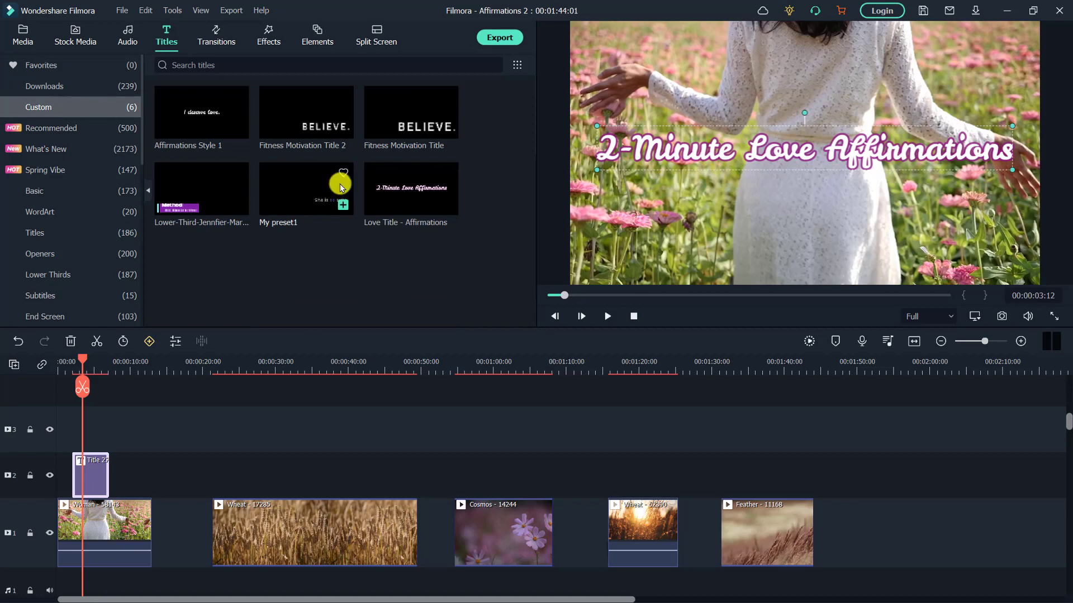
mouse_move(391, 223)
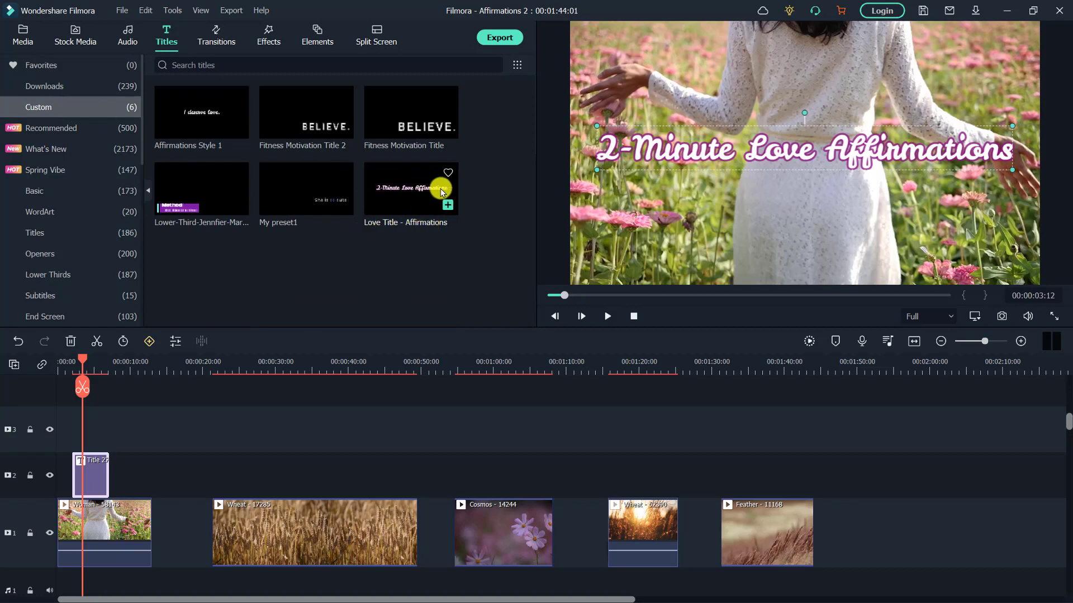
Adjust the Title 27 clip on video track 2 to run from the start of the timeline to about 8 s
drag(109, 476, 104, 478)
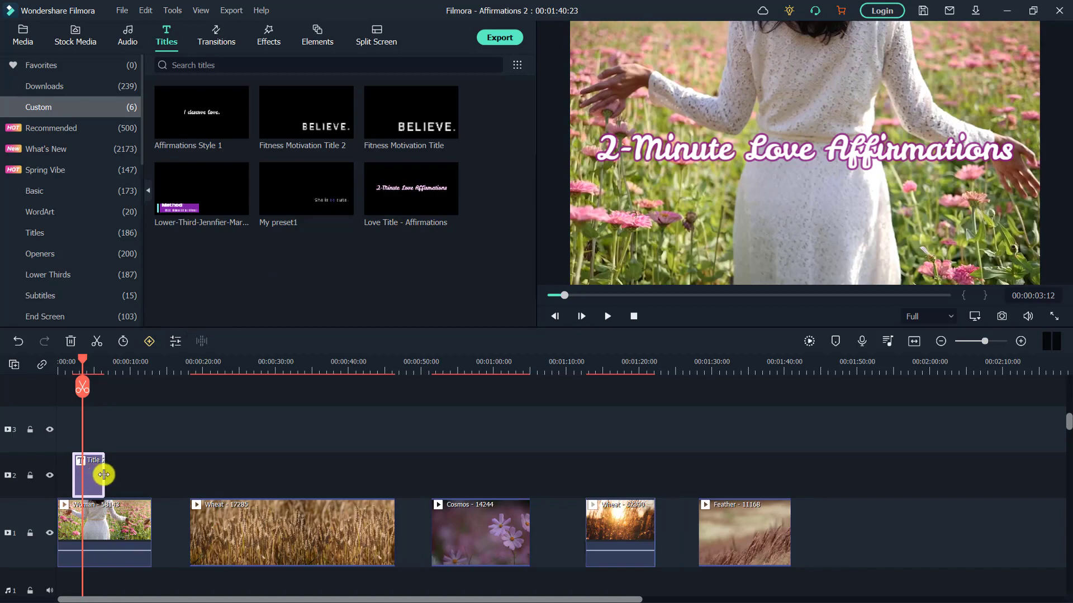
drag(104, 475, 118, 478)
click(192, 464)
Place the Affirmations - Love Edited recording on audio track 1, starting about 0.5 s into the timeline
scroll(306, 500, down, 2)
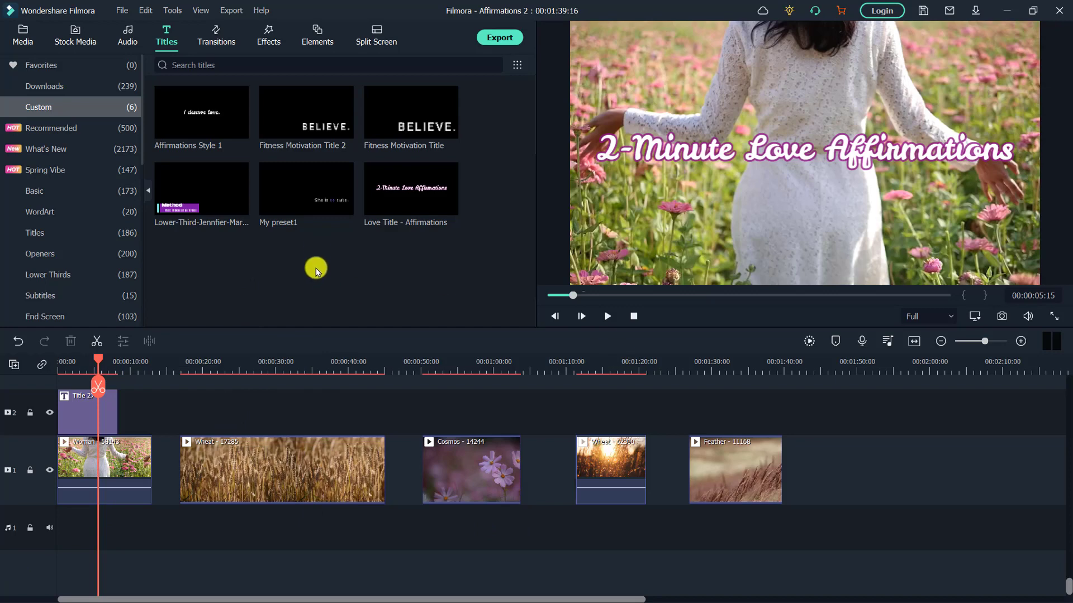
click(24, 39)
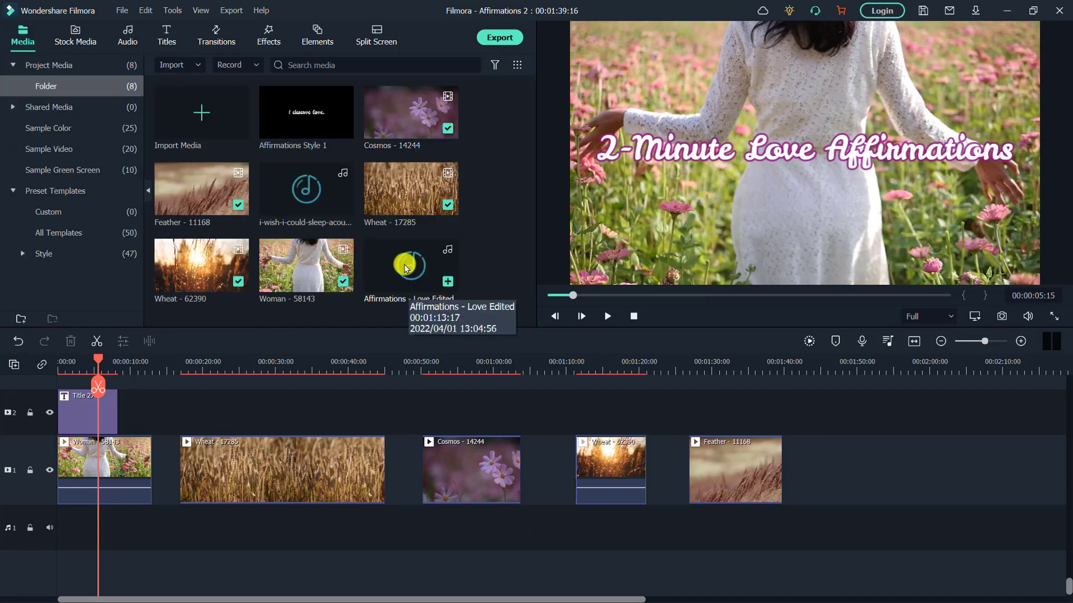
drag(394, 263, 66, 534)
scroll(65, 535, up, 3)
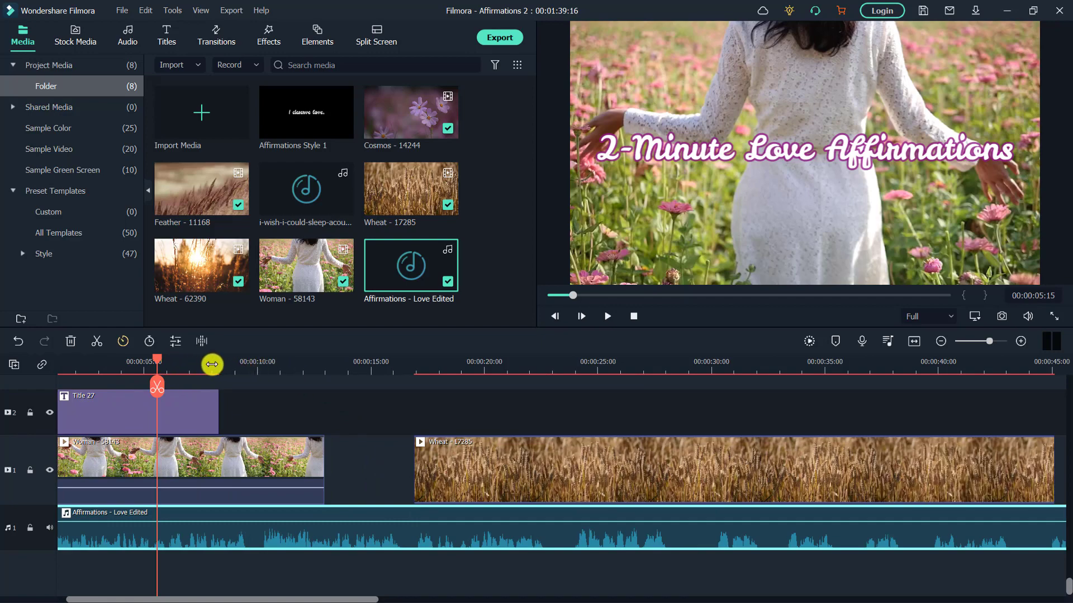
drag(212, 364, 246, 368)
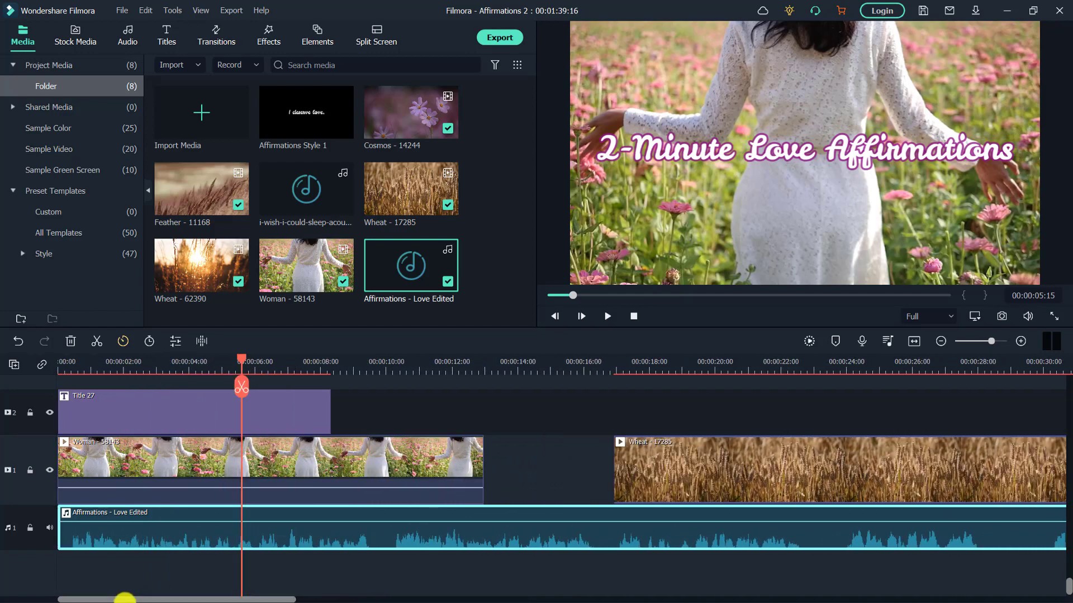
mouse_move(213, 531)
mouse_down()
mouse_move(244, 529)
mouse_move(231, 531)
mouse_up()
Preview the opening from the start of the timeline and extend Title 27 to end at about 15.7 s
key(Home)
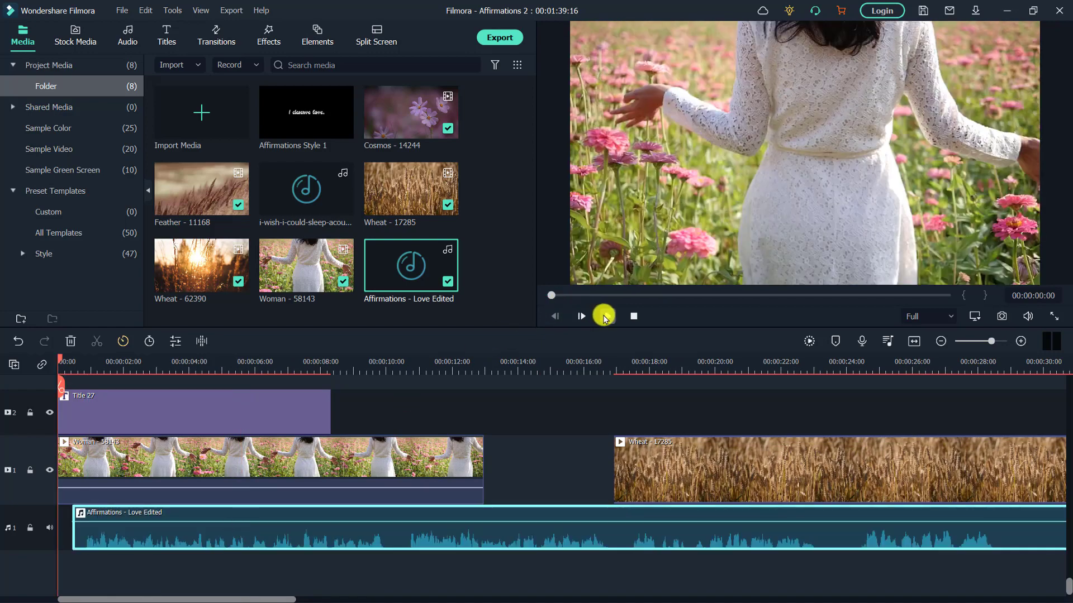
click(603, 317)
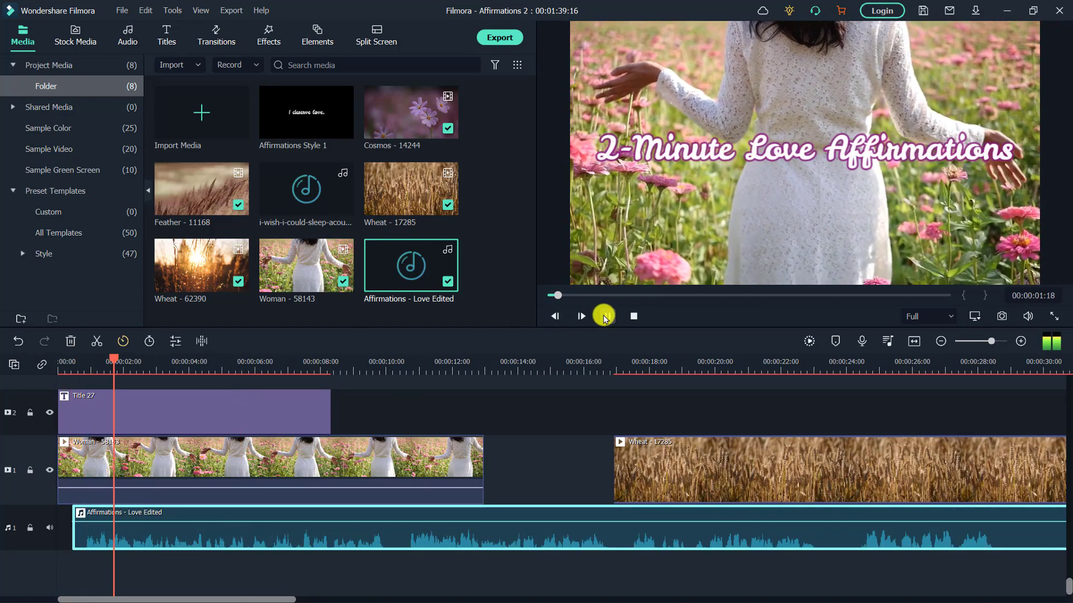
click(604, 316)
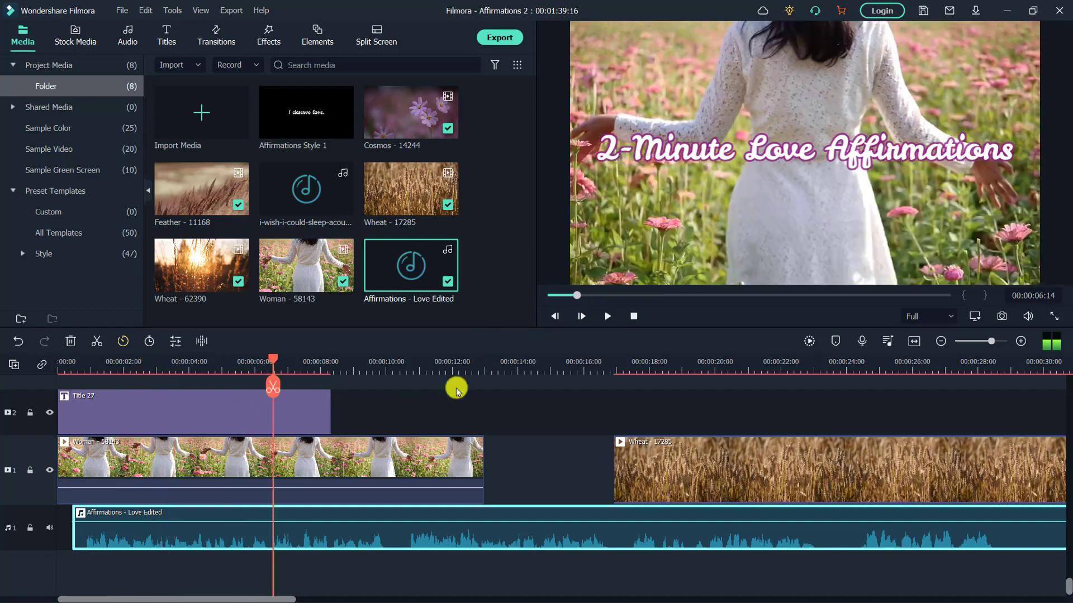
click(313, 413)
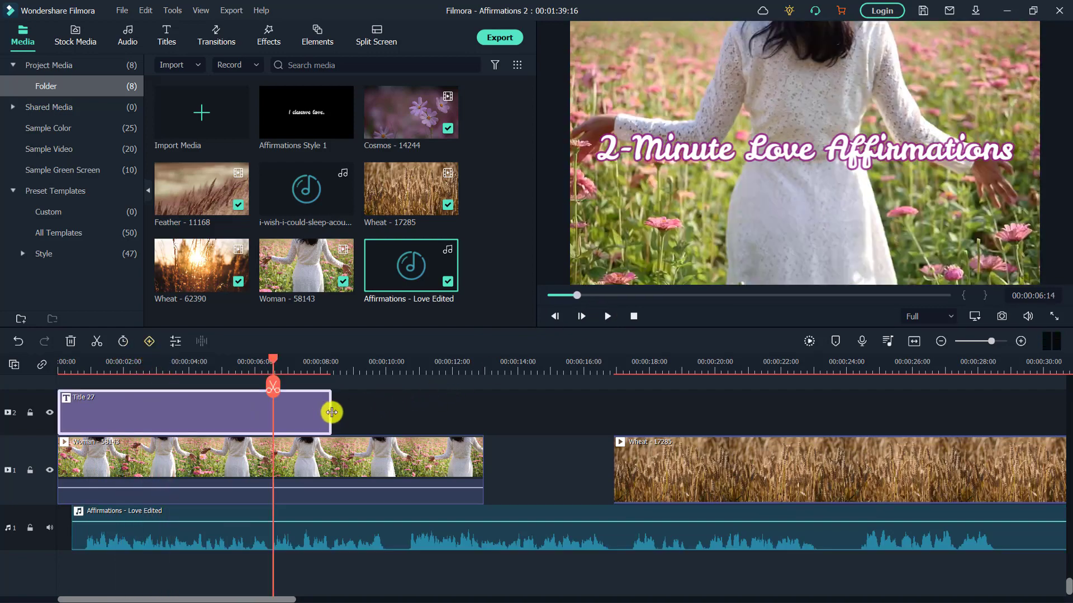
drag(331, 413, 575, 414)
Split the Woman - 58143 clip at 00:00:10:05 and delete its trailing part
click(391, 374)
click(423, 480)
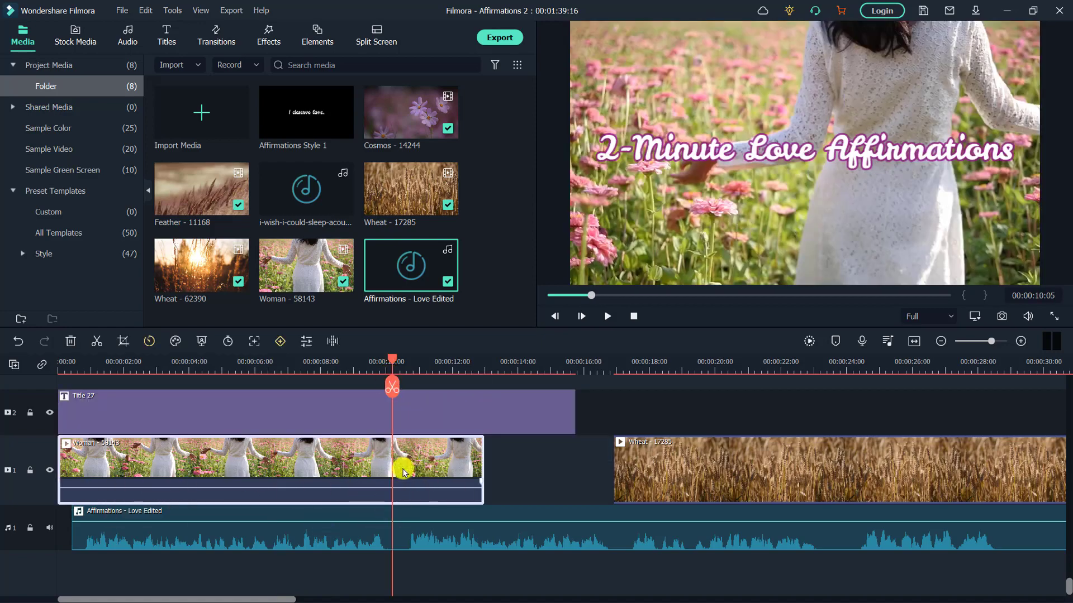
click(393, 393)
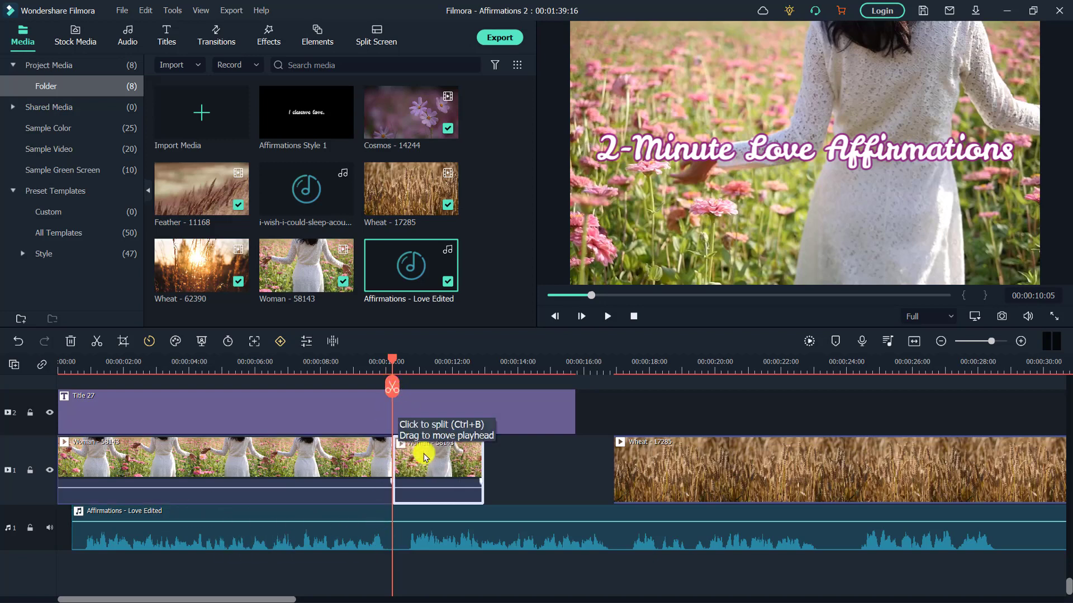
drag(441, 455, 519, 463)
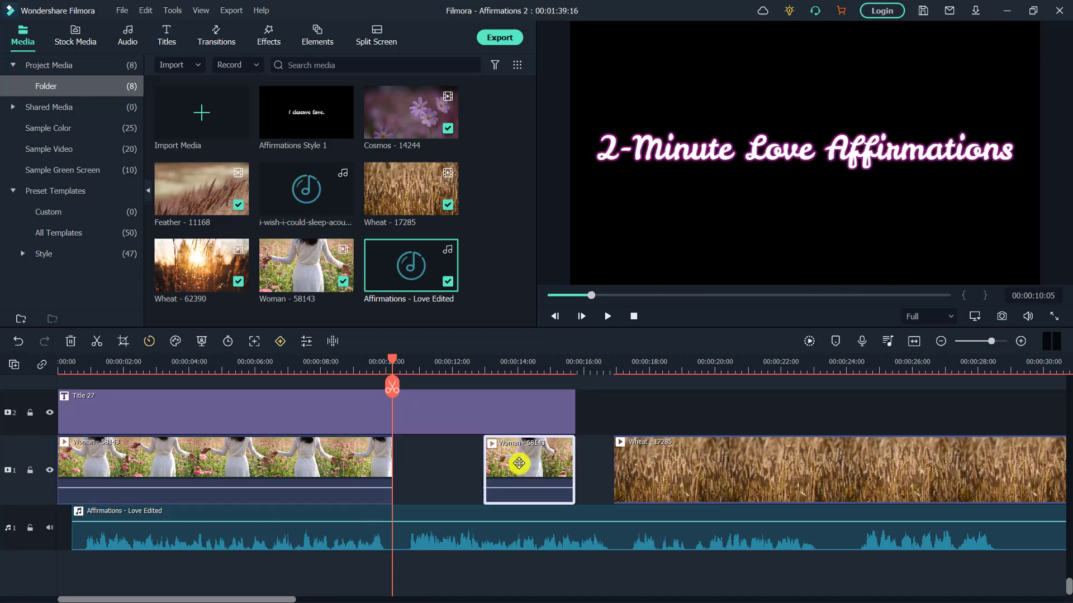
key(Delete)
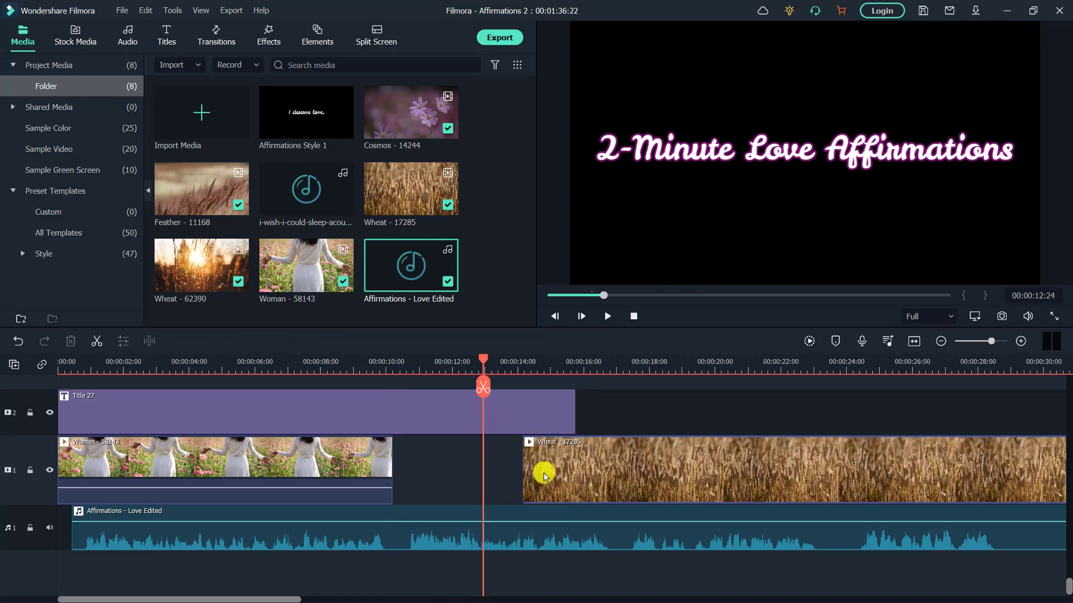
Move the Cosmos - 14244 clip directly after the Woman clip, shifting Wheat - 17285 against Wheat - 62390 to make room
scroll(544, 474, down, 2)
drag(388, 469, 439, 469)
drag(753, 470, 392, 425)
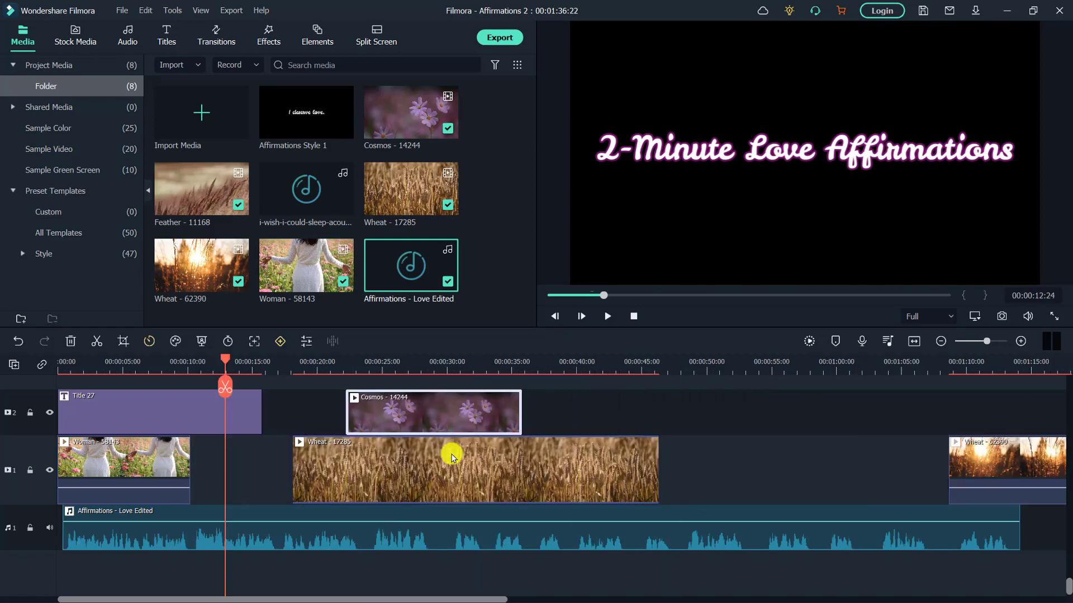
drag(422, 481, 671, 478)
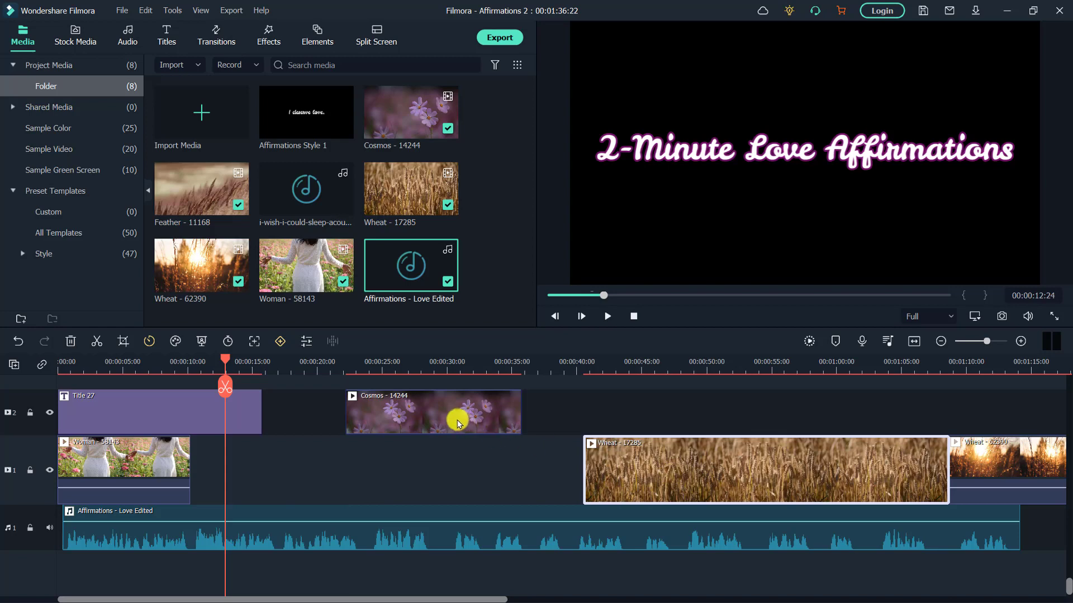
drag(457, 423, 305, 502)
Extend Title 27 to the end of the Cosmos clip and move Wheat - 17285 directly after Cosmos on video track 1
drag(268, 366, 336, 367)
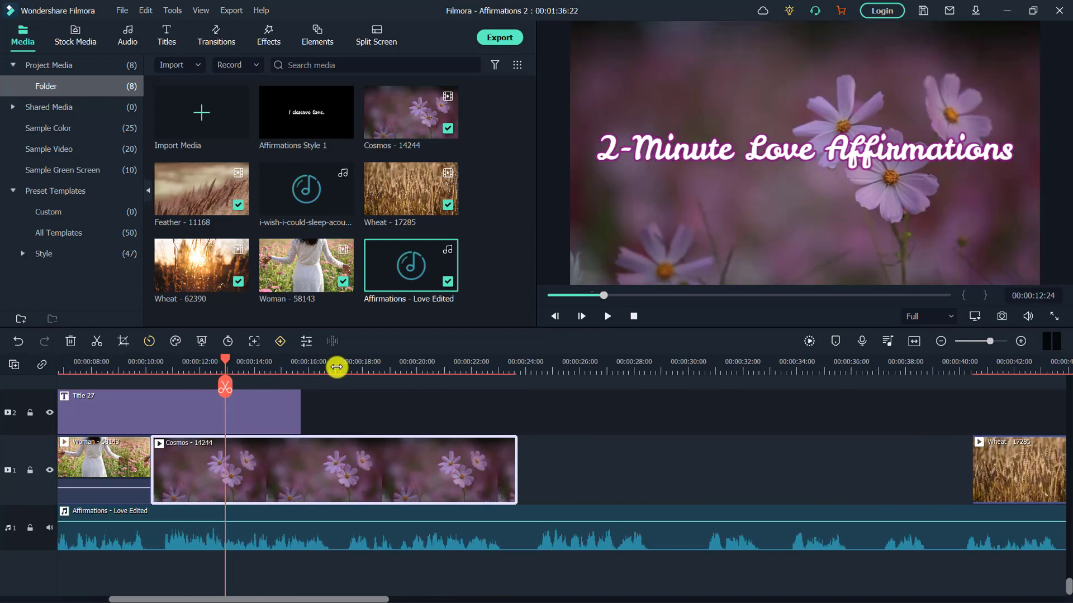
click(146, 371)
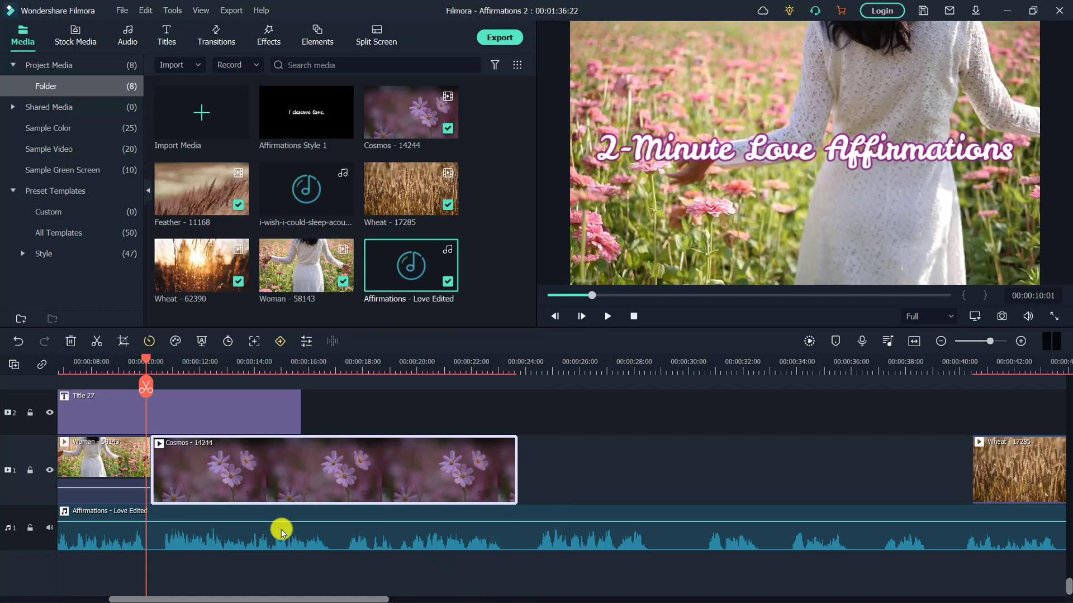
drag(299, 409, 513, 419)
drag(994, 451, 550, 473)
click(664, 536)
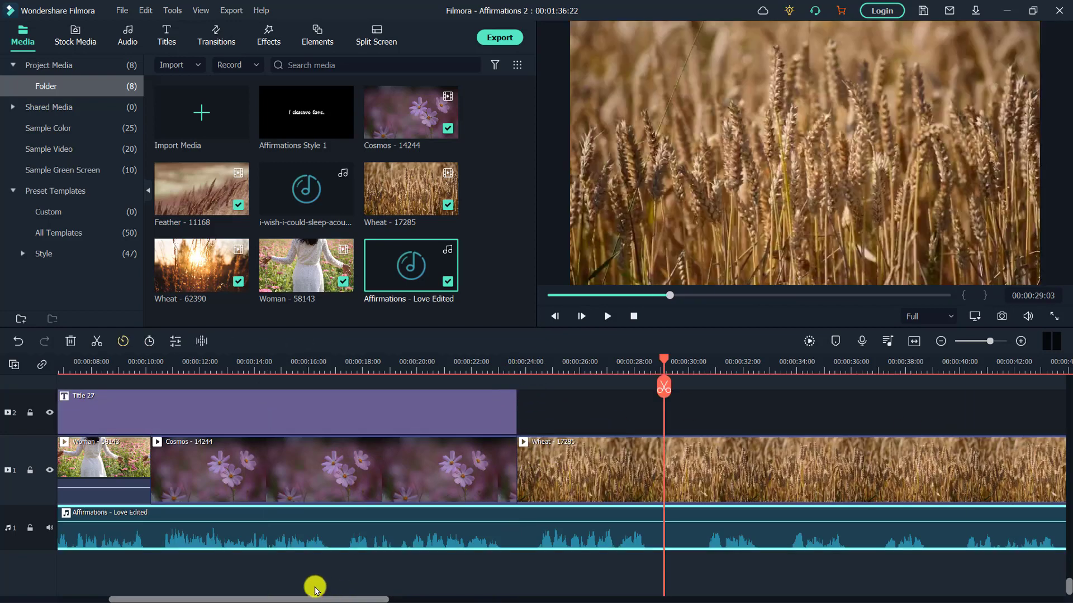
Split the Affirmations - Love Edited audio at 00:00:29:03 and 00:00:30:10, and ripple-delete the silent piece between the cuts
drag(343, 596, 441, 590)
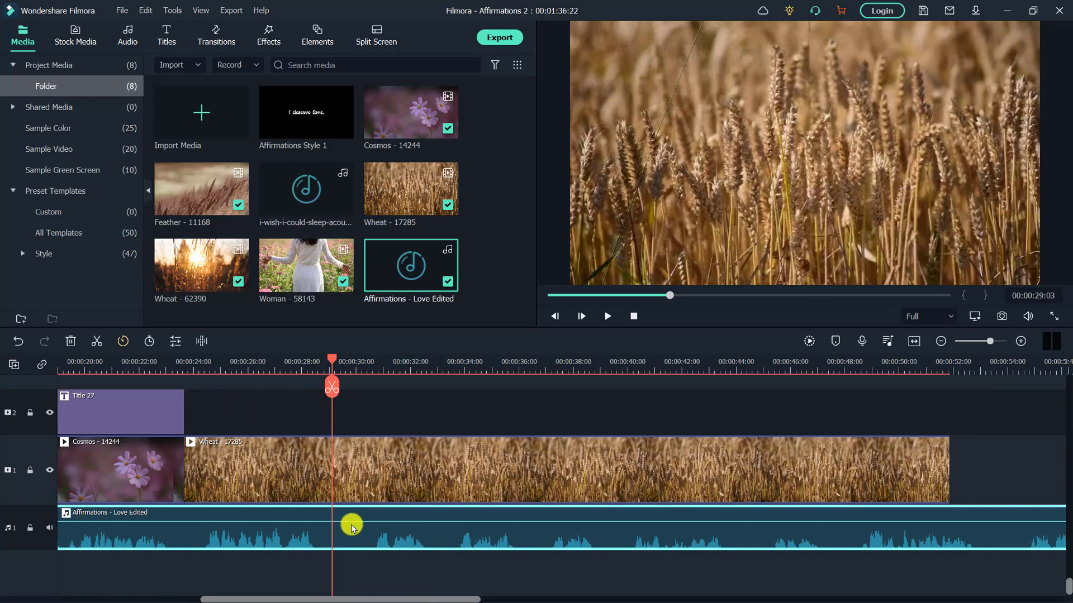
click(332, 387)
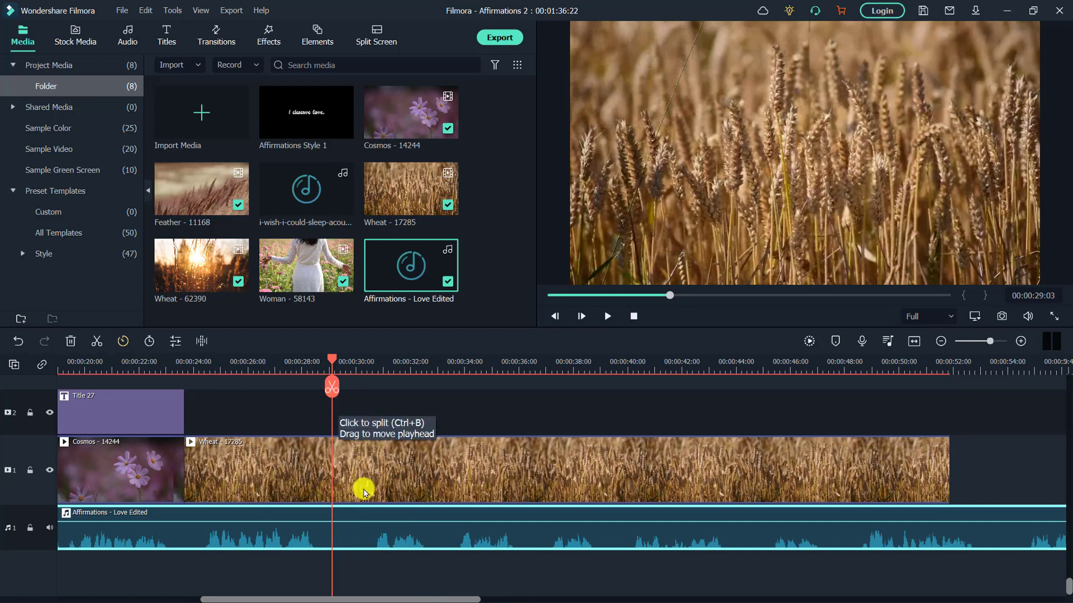
click(357, 530)
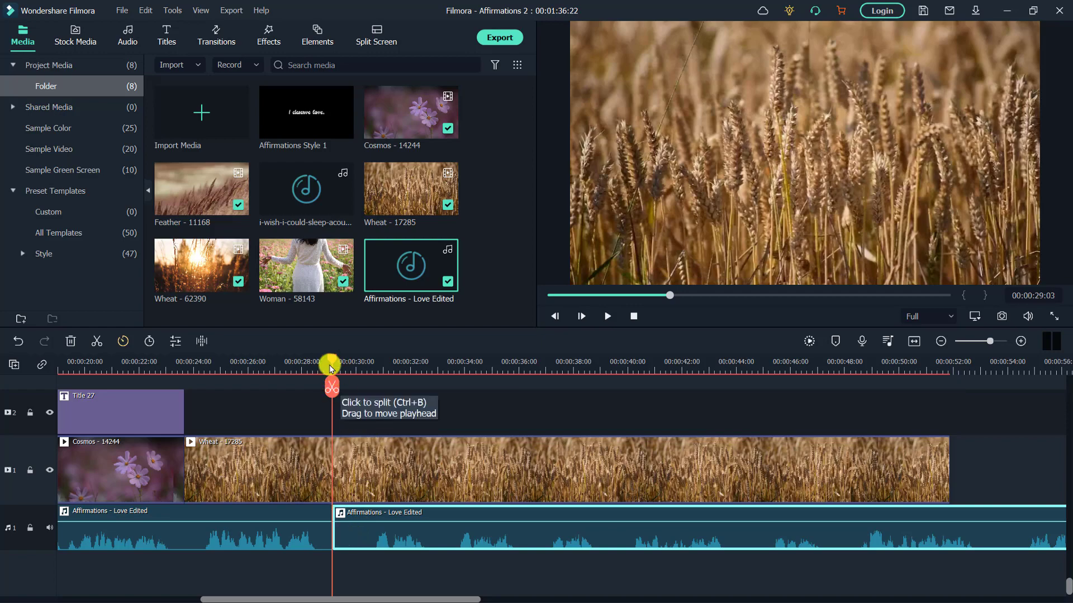
drag(333, 360, 354, 362)
drag(363, 362, 368, 362)
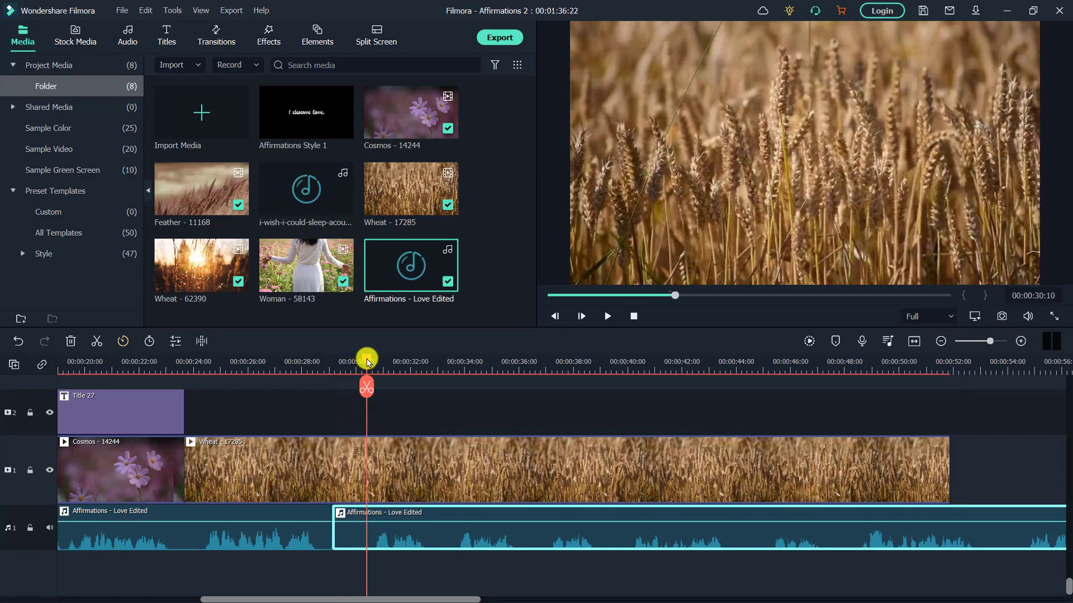
click(366, 387)
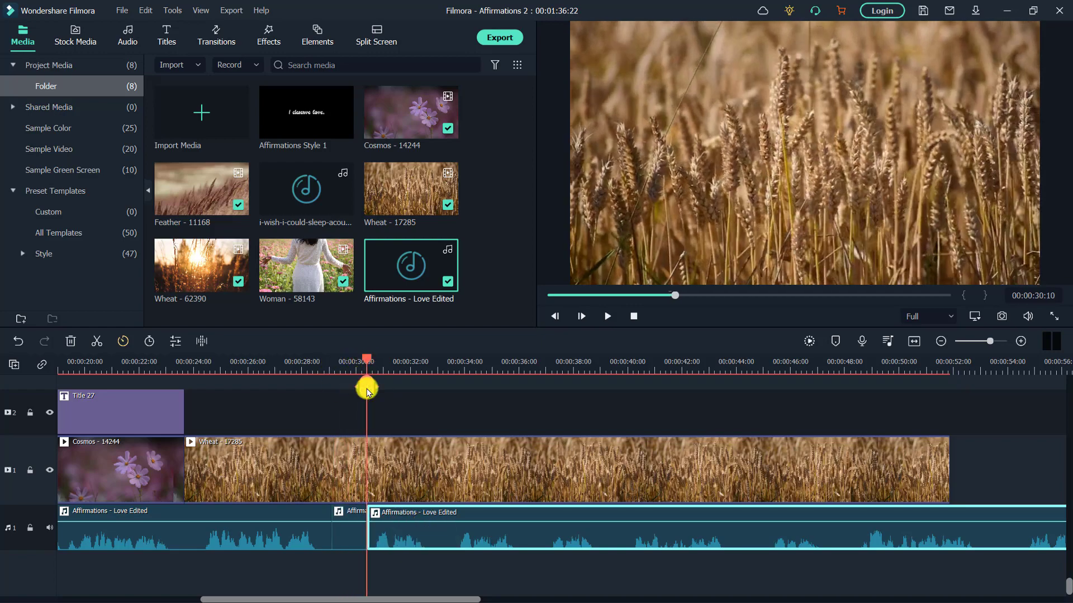
click(349, 539)
key(shift+Delete)
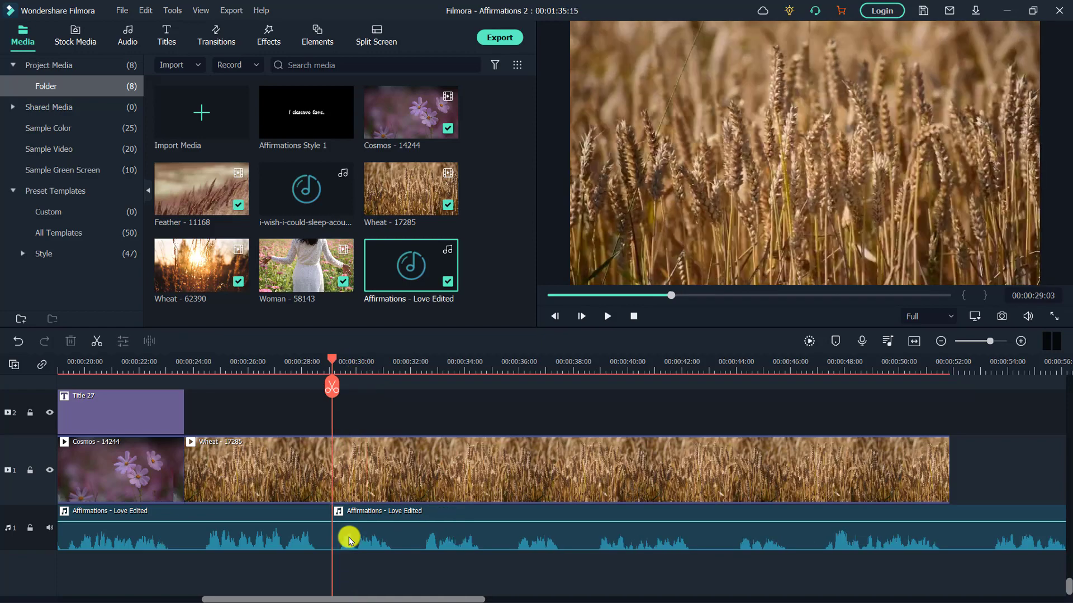
Listen to the next spoken line, add the Love Title - Affirmations preset to video track 2 at its start, and preview it
click(605, 317)
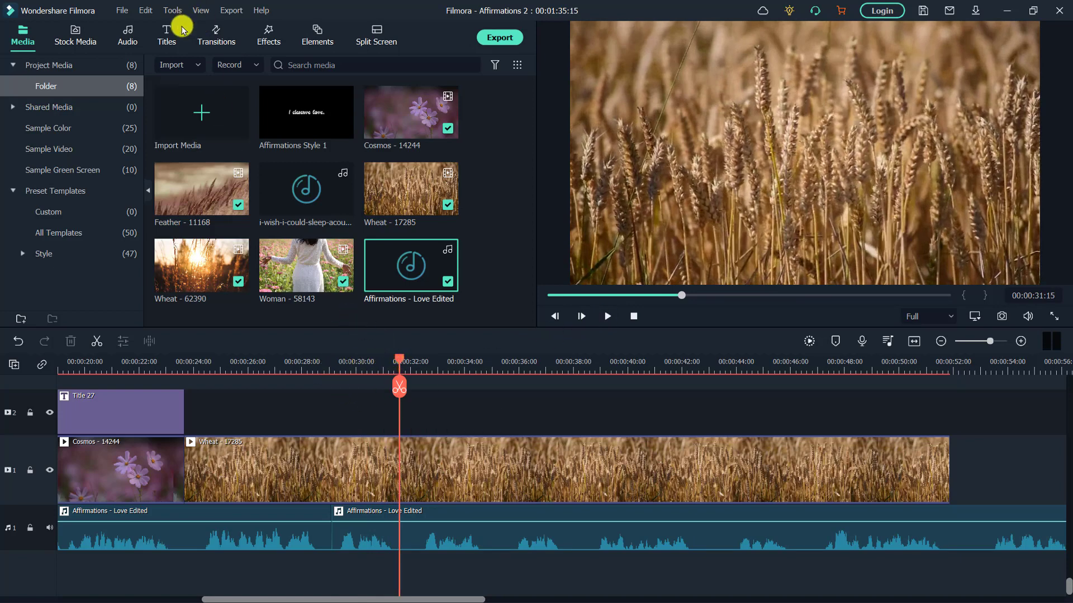
click(169, 42)
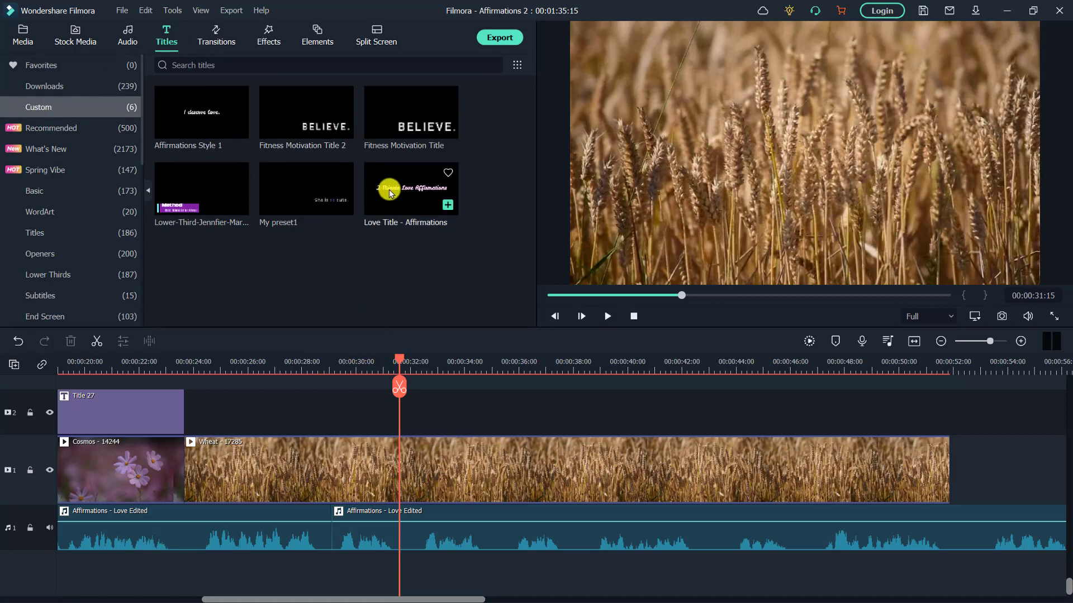
drag(393, 184, 343, 439)
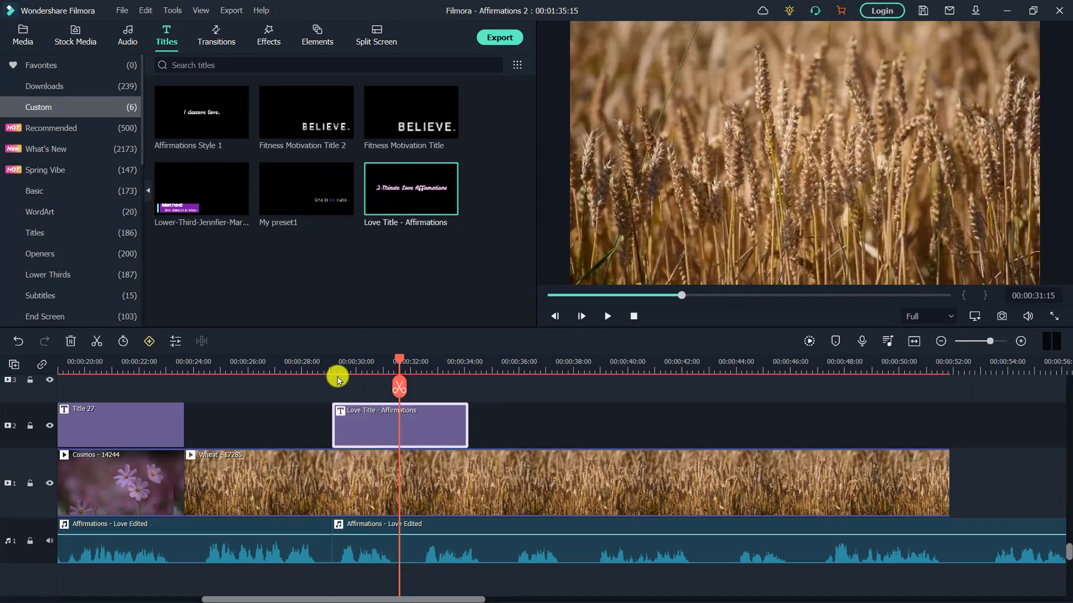
click(327, 364)
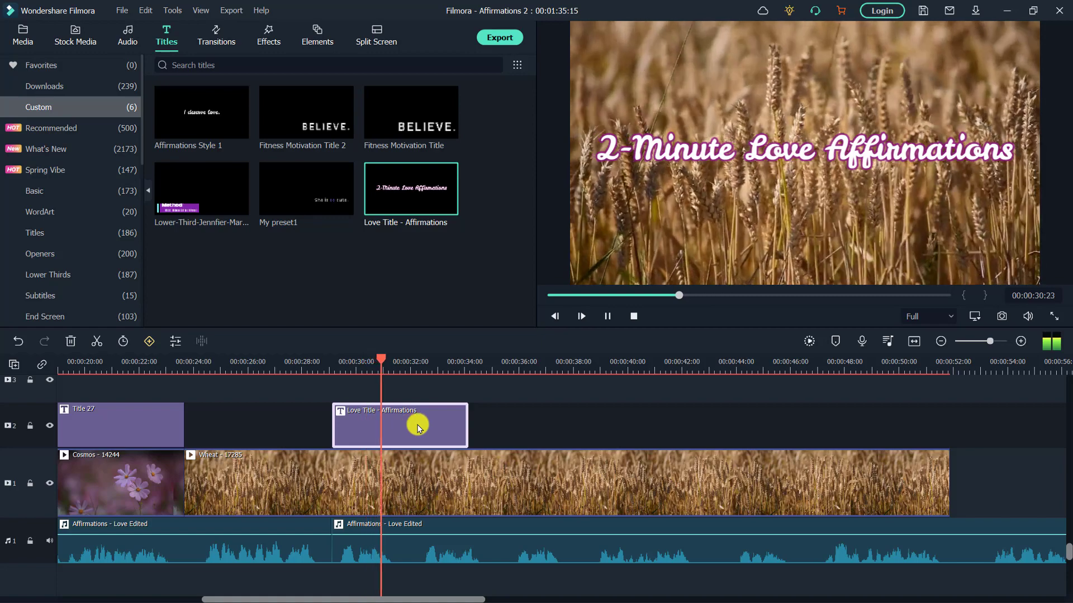
key(space)
Change the new title's text to "I am worthy." and apply Text style 2
double_click(420, 427)
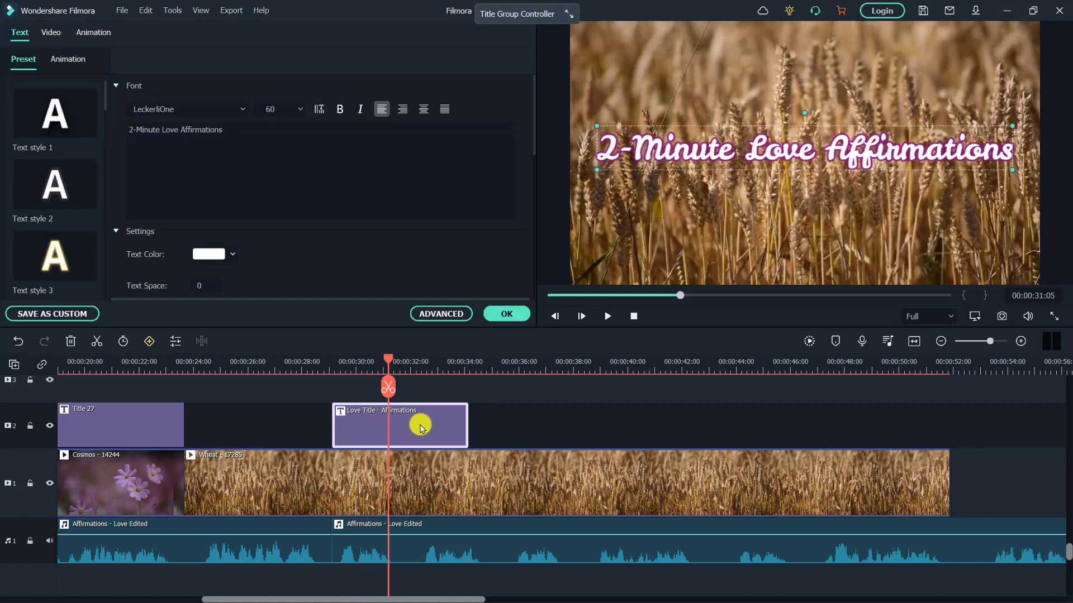
click(247, 127)
key(ctrl+a)
key(BackSpace)
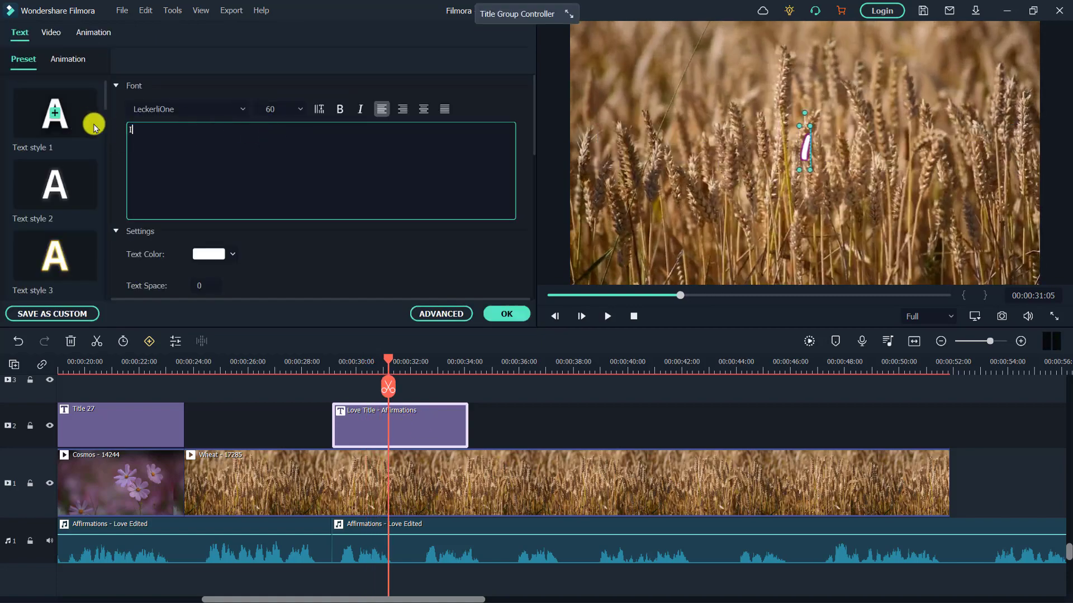
text(I am worthy.)
click(55, 184)
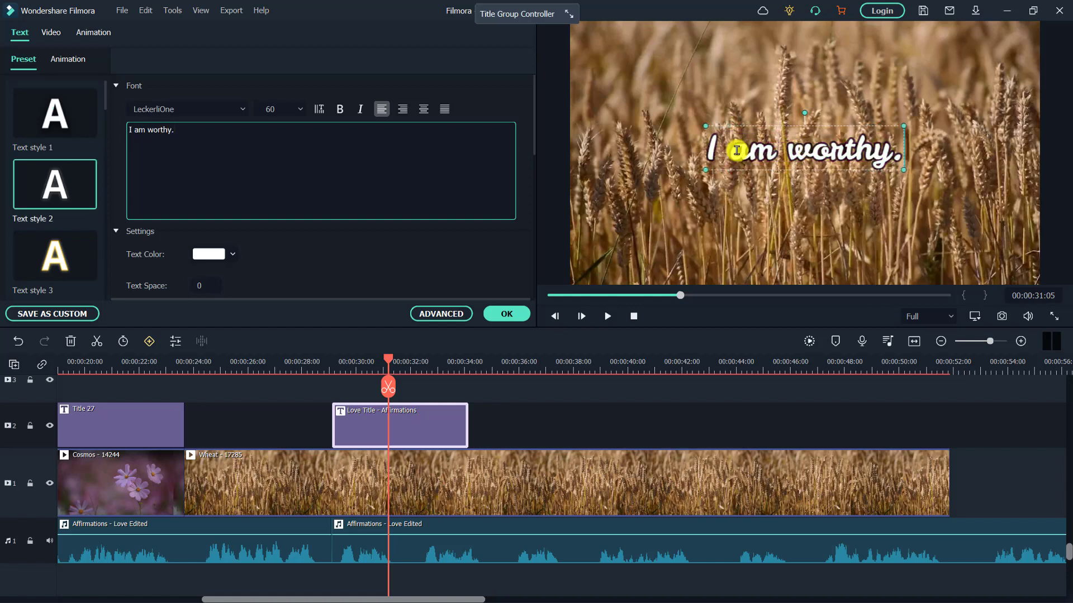
click(509, 313)
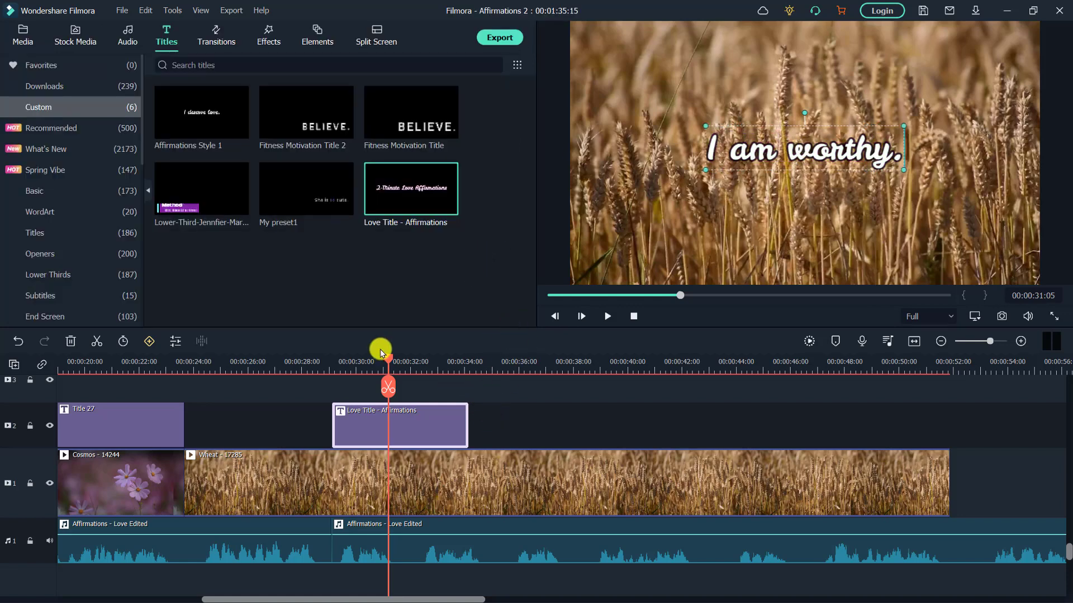
Split the voice recording at 00:00:31:15 and move its trailing part to start at about 34.6 s
click(397, 362)
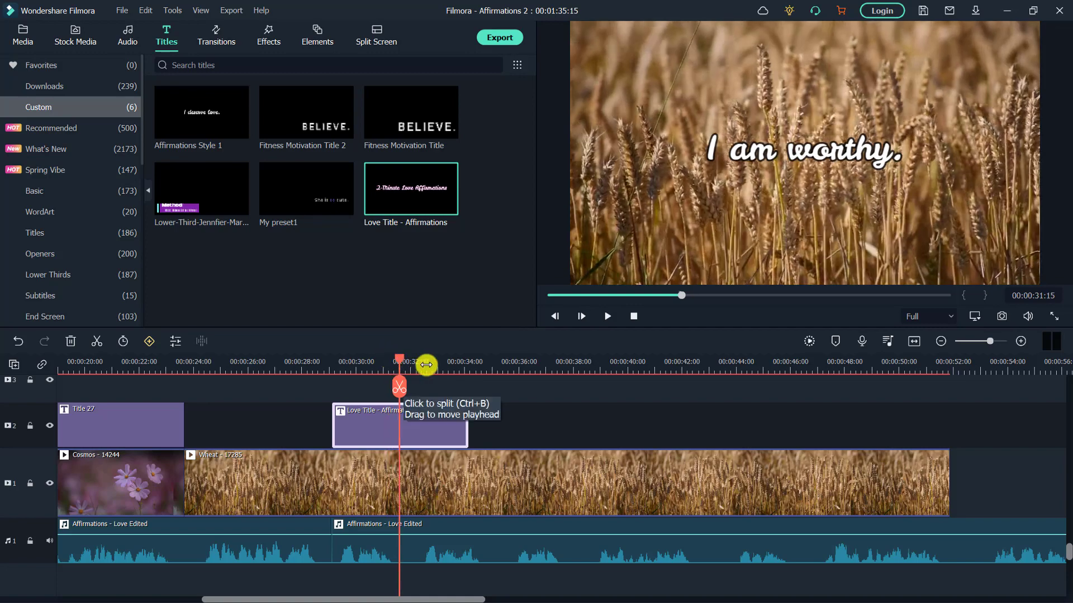
scroll(496, 365, up, 1)
scroll(496, 365, up, 2)
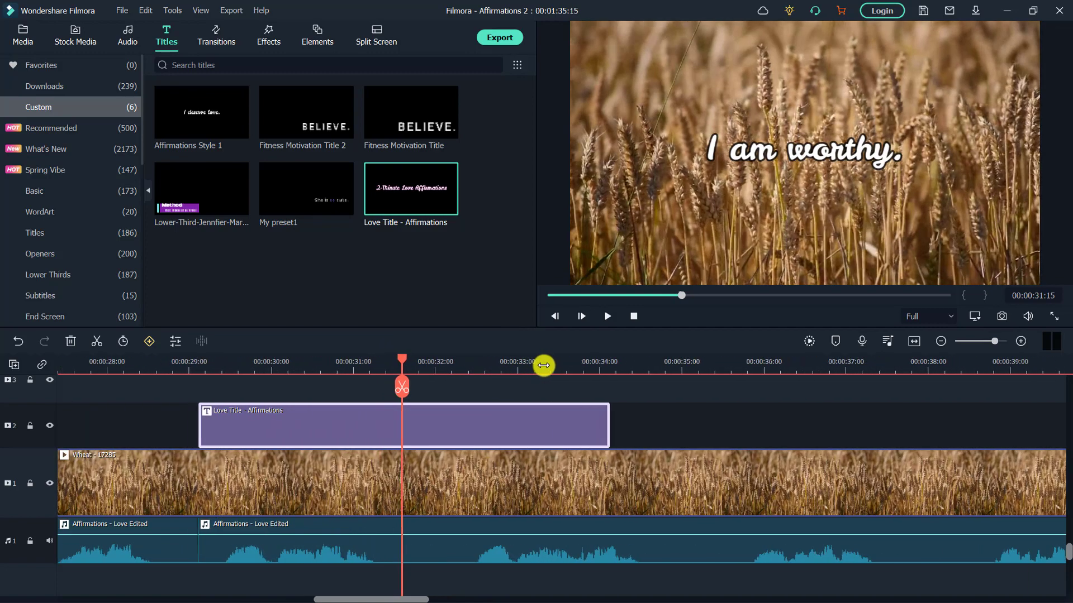
click(446, 551)
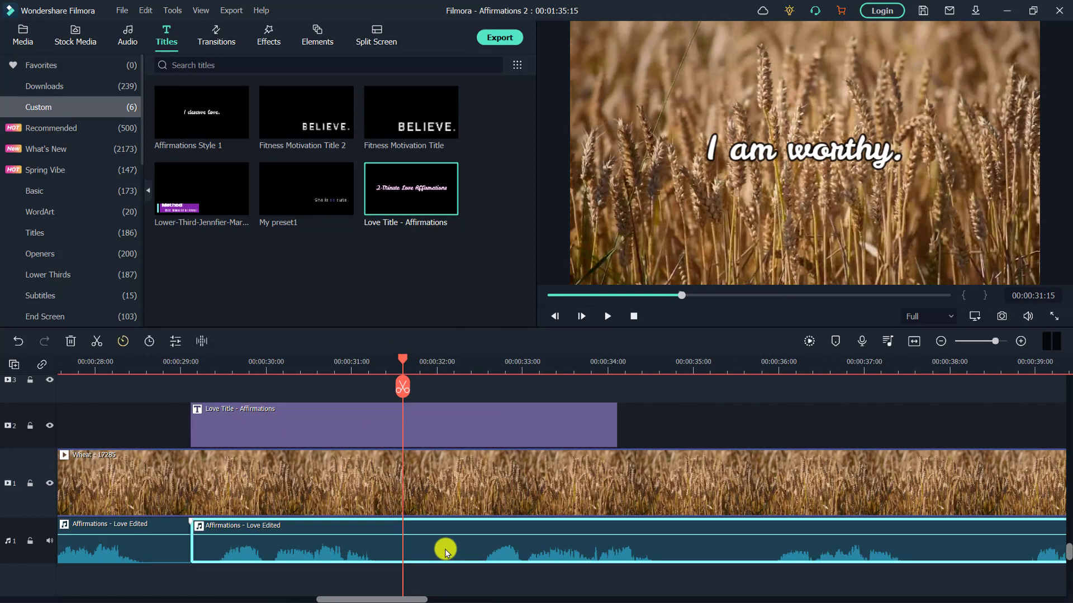
click(401, 388)
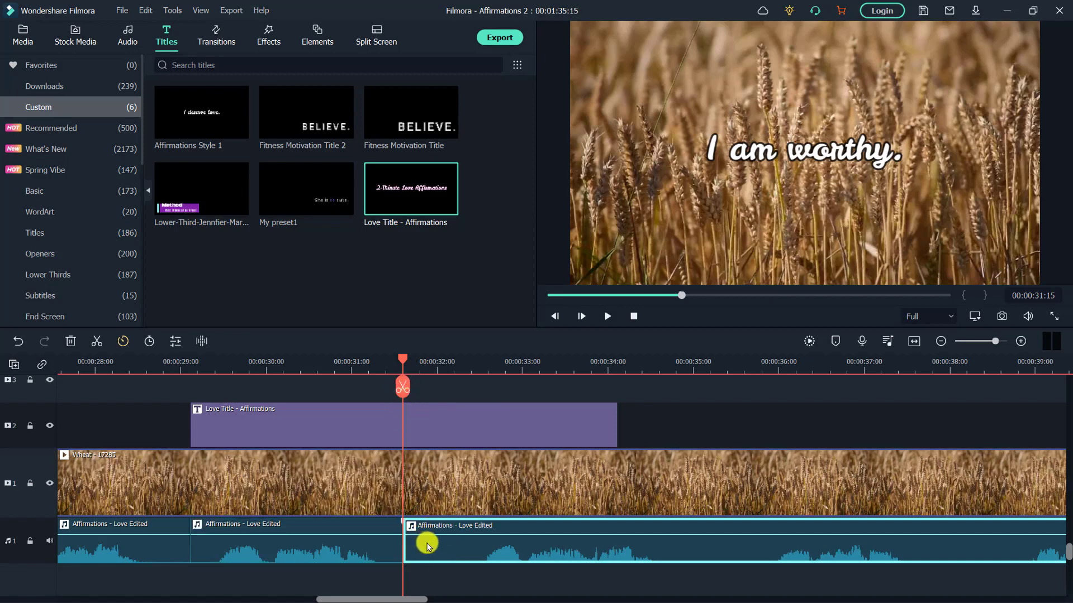
drag(557, 533, 692, 532)
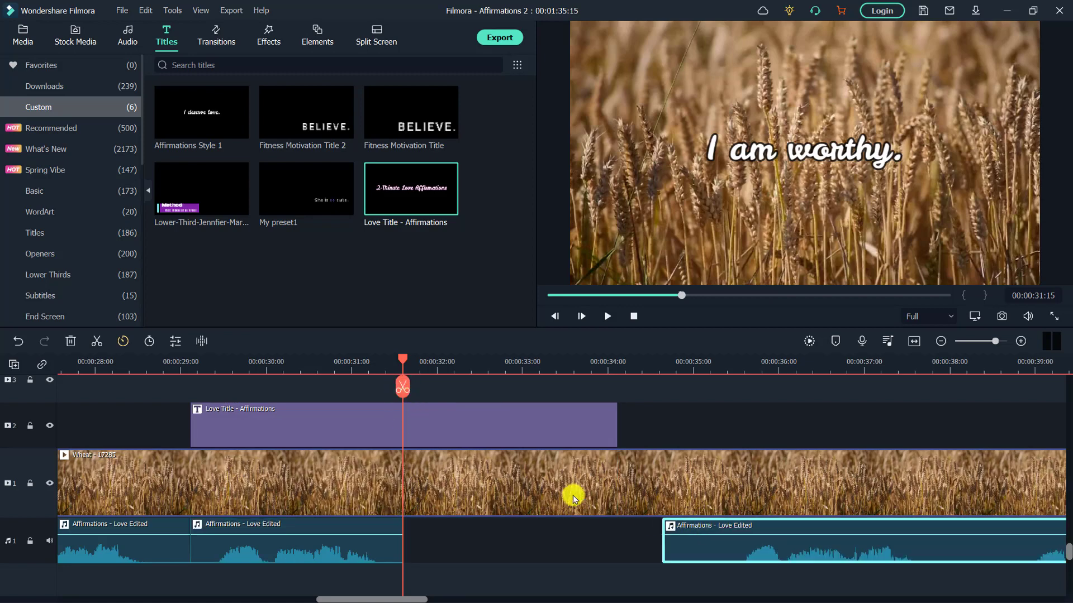
Shorten the "I am worthy." title to end at about 33.7 s, with the following voice segment starting at about 33.6 s
drag(402, 362, 204, 363)
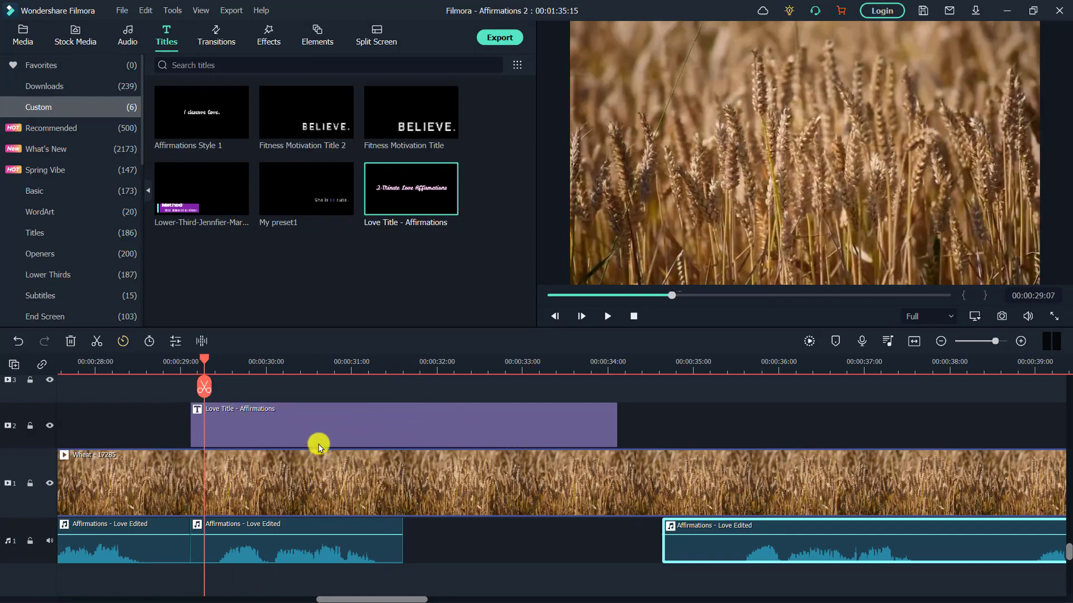
click(302, 439)
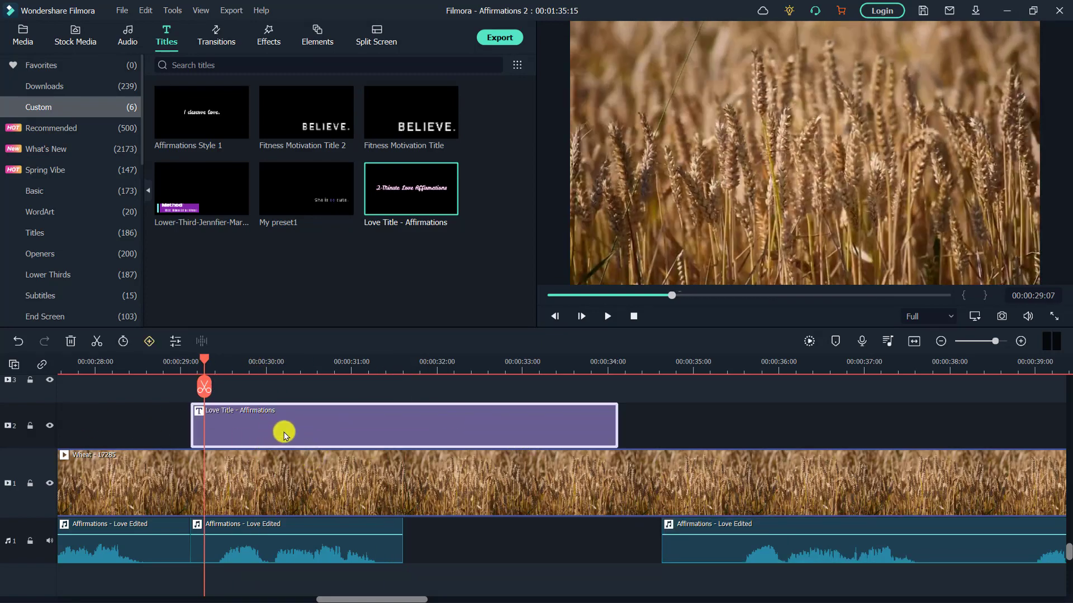
drag(618, 425, 587, 424)
Add another Love Title - Affirmations preset to video track 2 at about 34.4 s and open its text for editing
click(603, 362)
mouse_move(436, 205)
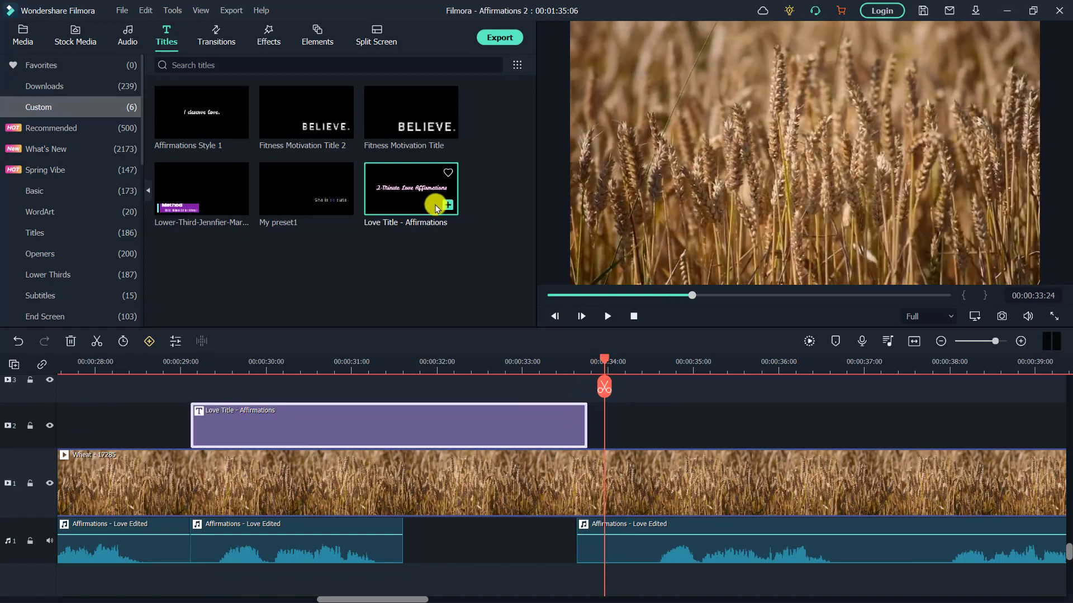
drag(400, 202, 715, 144)
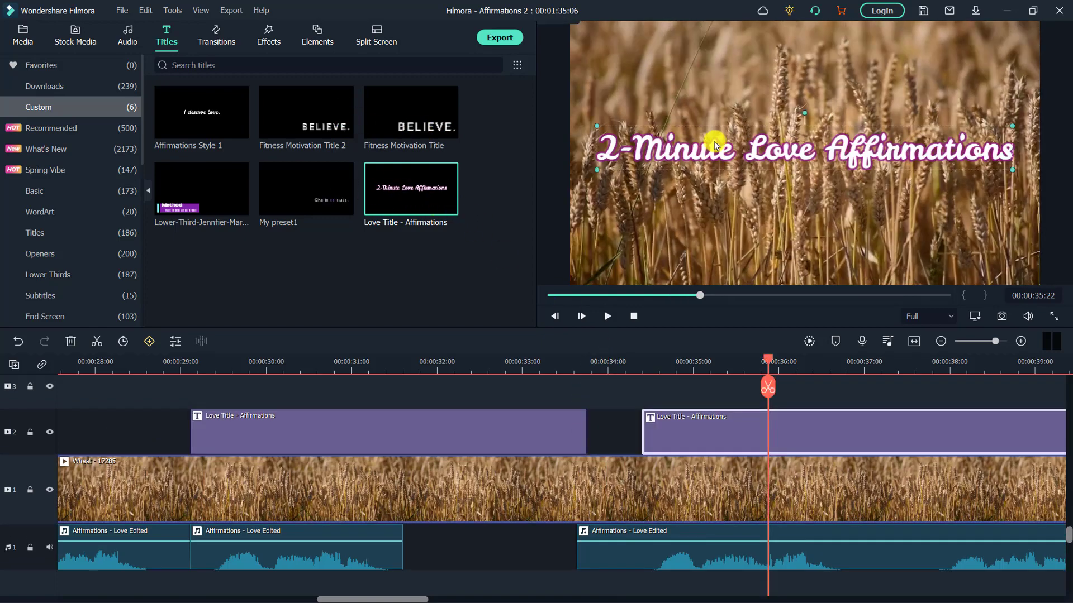
double_click(716, 145)
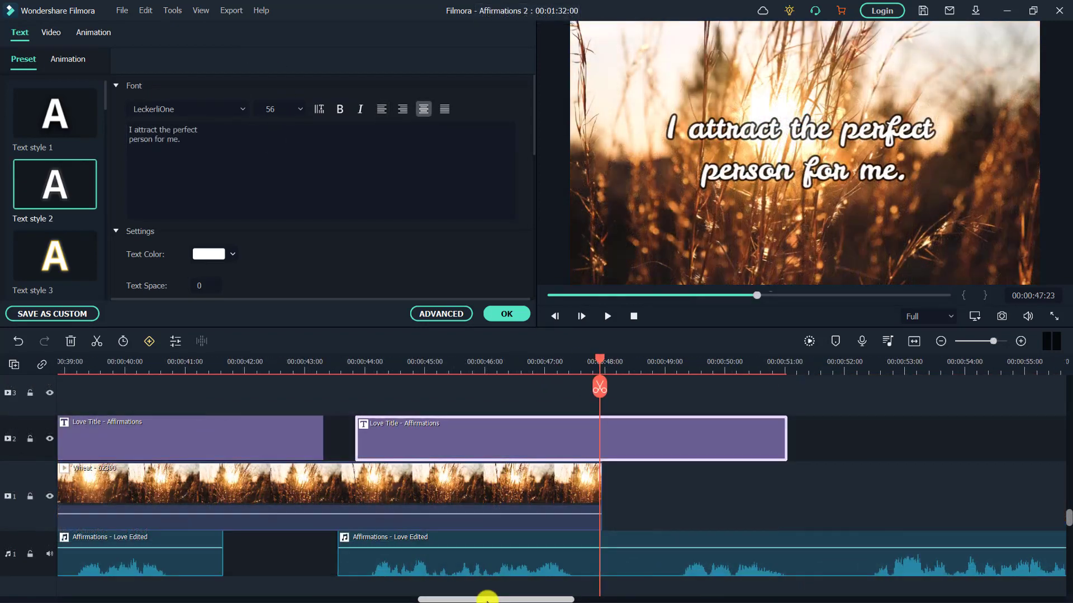
Slow the Wheat - 62390 clip to 0.75x so it ends with the "I attract the perfect person for me." title, and preview it
drag(486, 596, 468, 597)
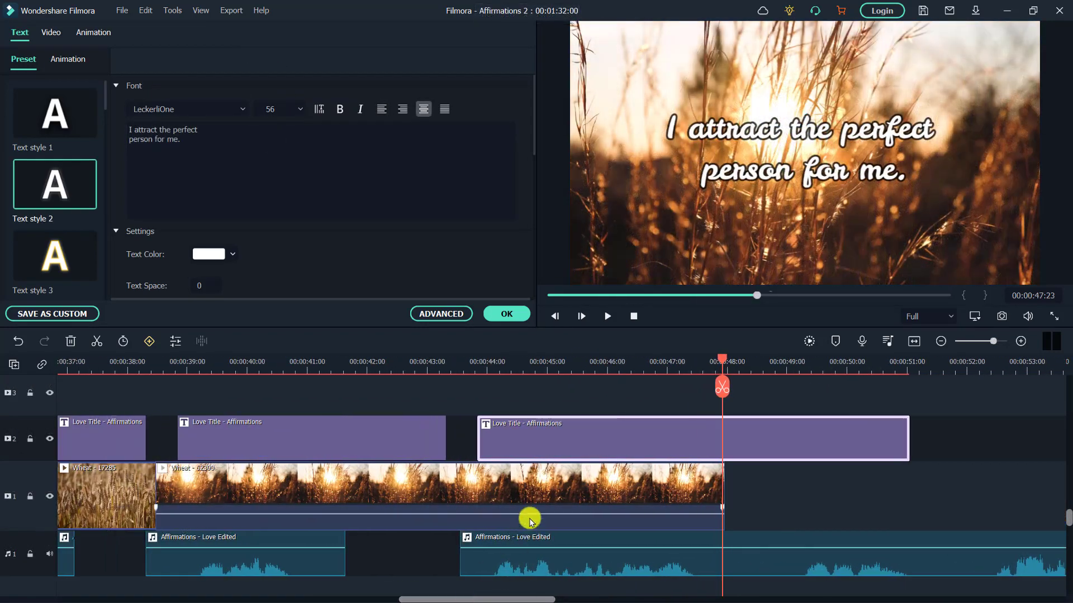
click(533, 469)
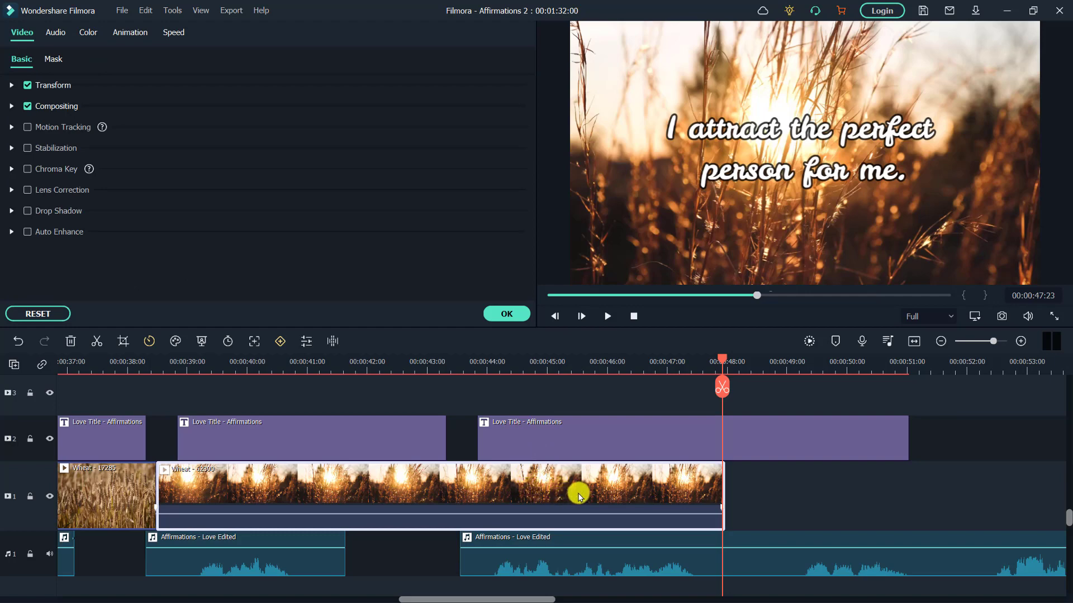
right_click(581, 496)
click(547, 492)
click(174, 33)
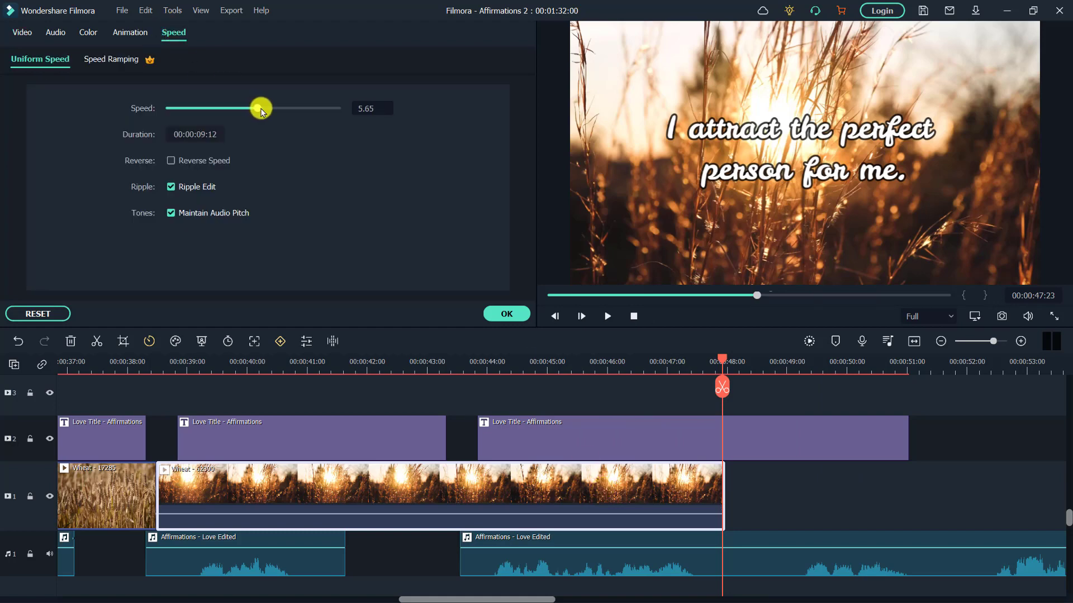
drag(260, 108, 267, 108)
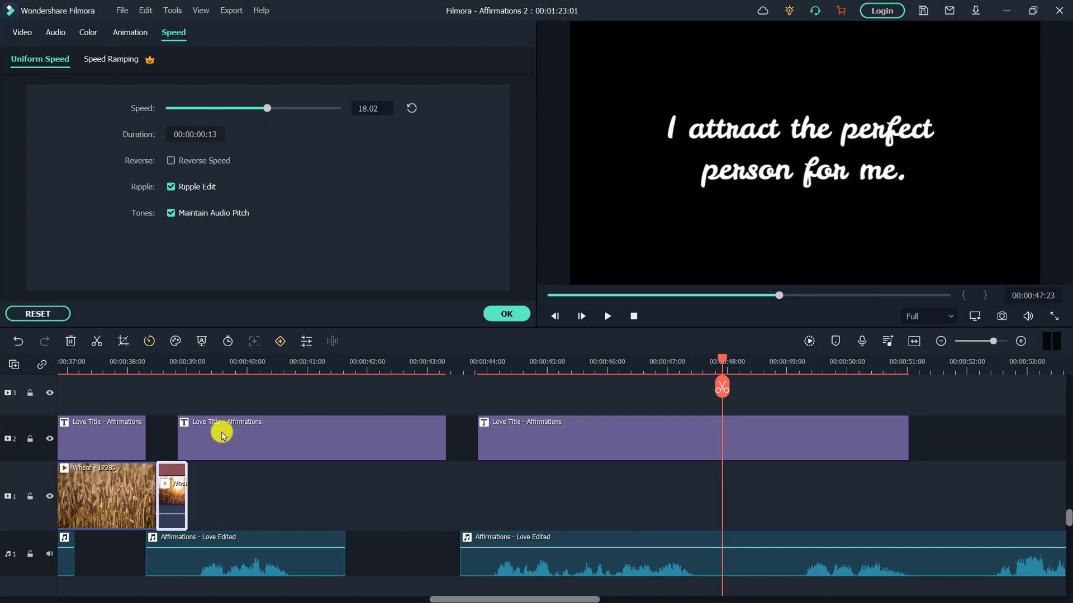
drag(248, 110, 240, 111)
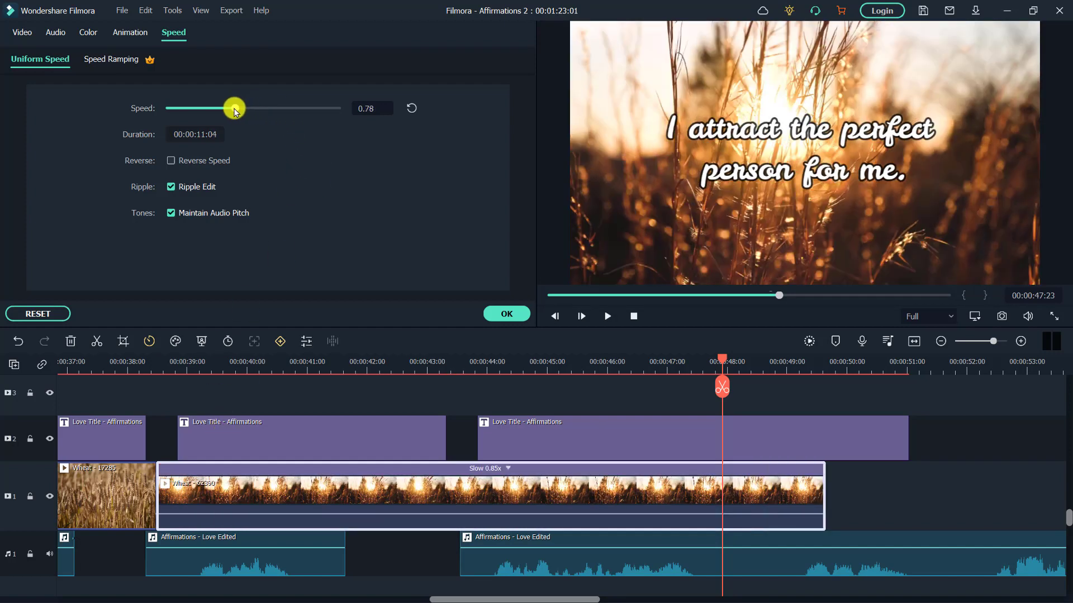
click(882, 474)
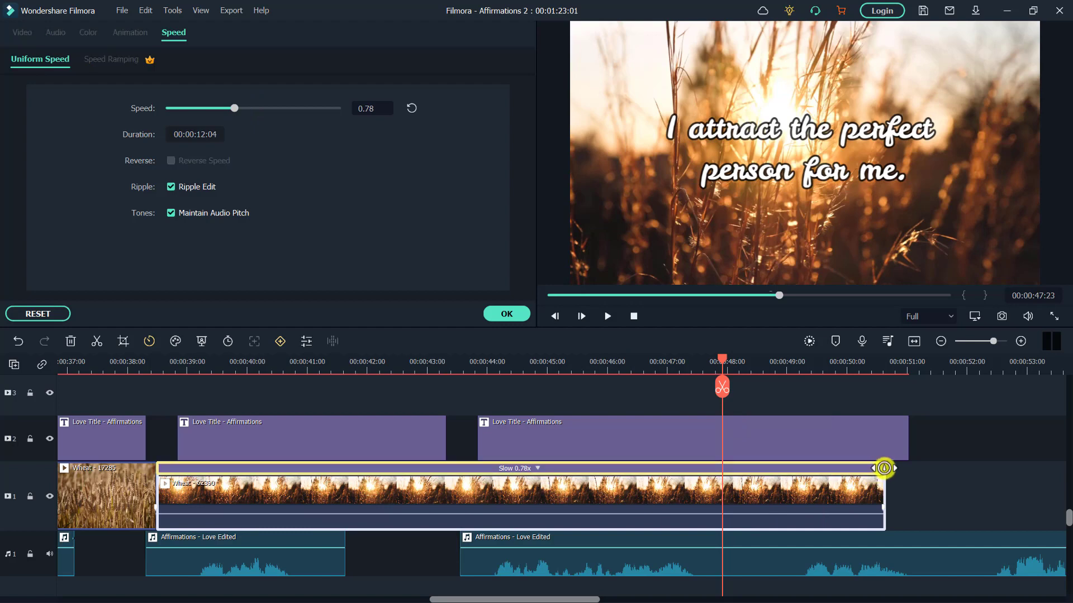
drag(883, 468, 911, 472)
click(608, 316)
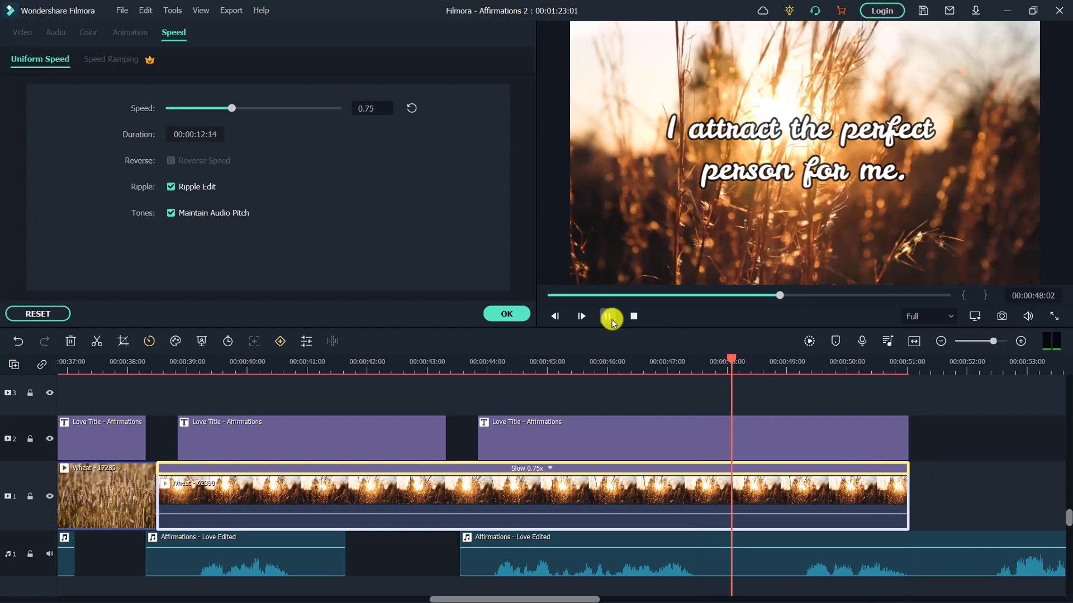
click(610, 317)
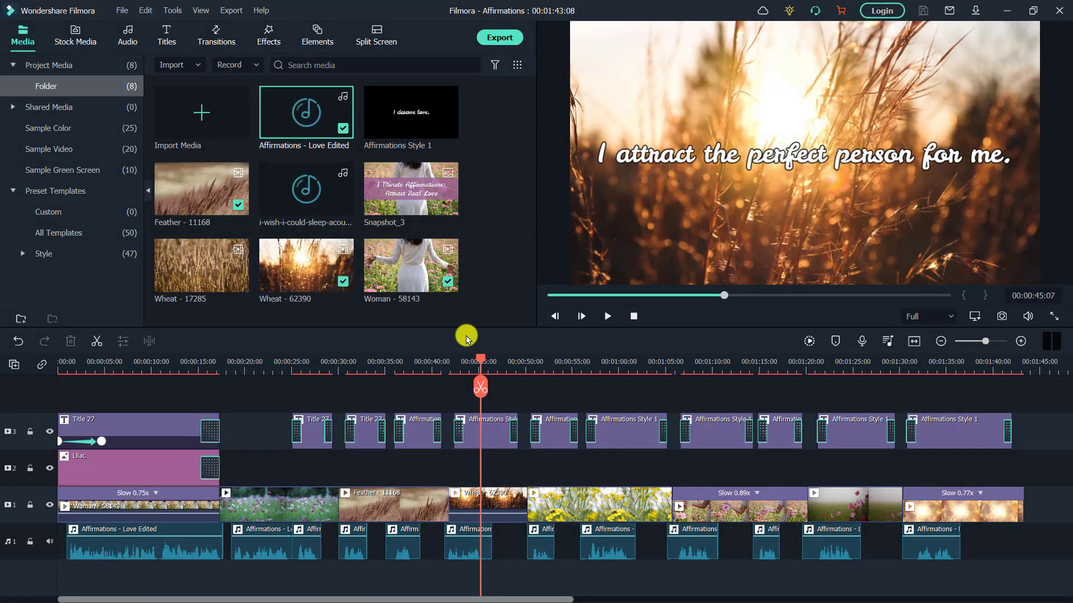
Review the titles over the Wheat and yellow flower clips in the completed Affirmations project, up to 00:00:59:13
click(353, 361)
drag(353, 361, 497, 370)
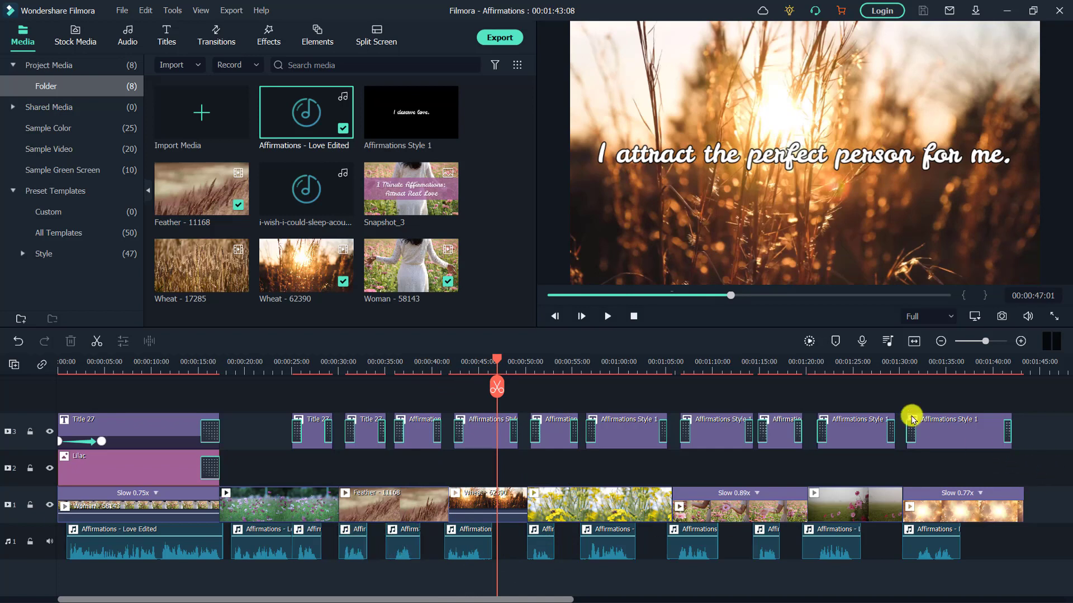
click(616, 370)
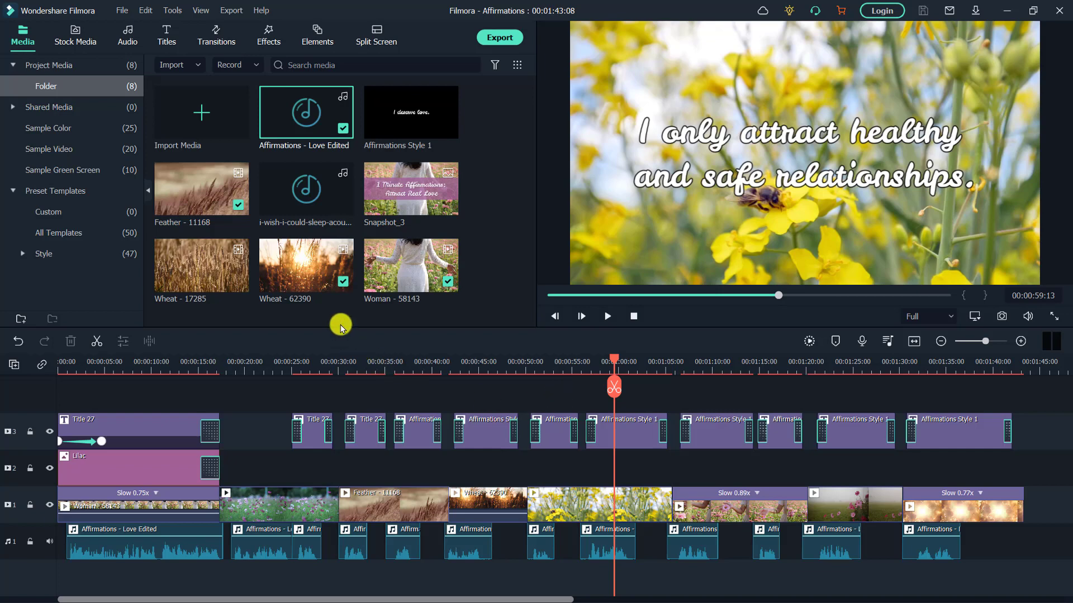
mouse_move(330, 202)
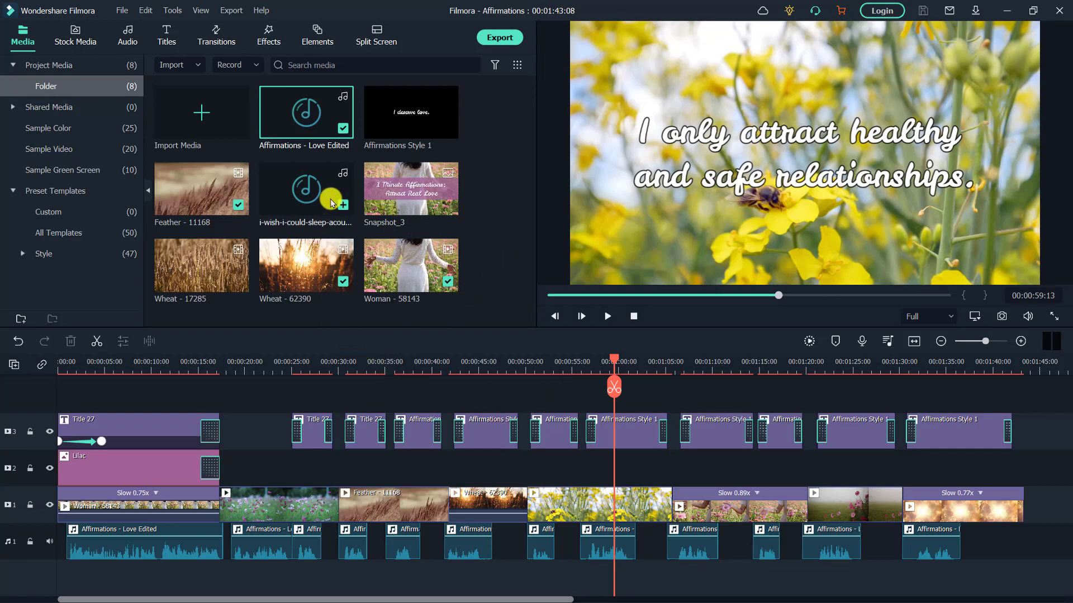
Add the i-wish-i-could-sleep-acoustic-version-14145 music to audio track 2, aligned with the start of the timeline
drag(320, 195, 85, 591)
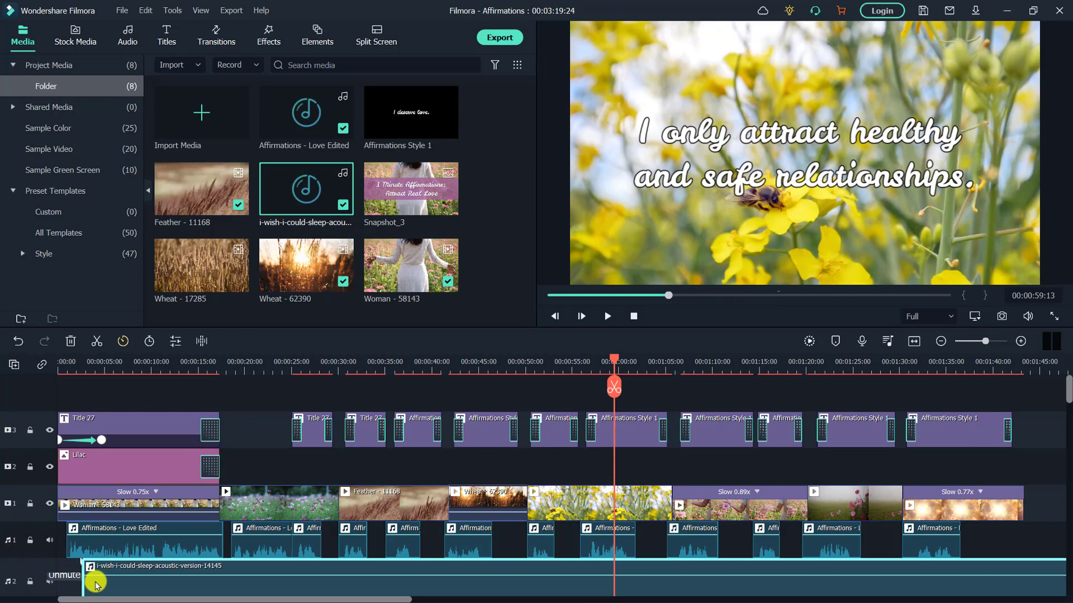
drag(91, 578, 68, 585)
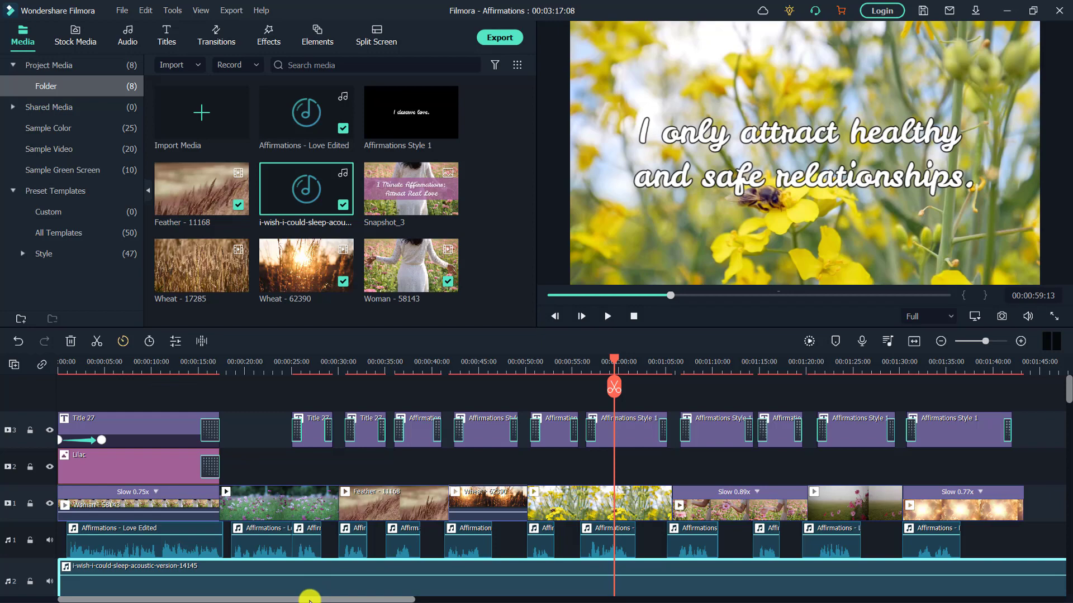
Split the background music at 00:01:44:04, just past the end of the last video clip, and delete the remainder
drag(309, 598, 217, 596)
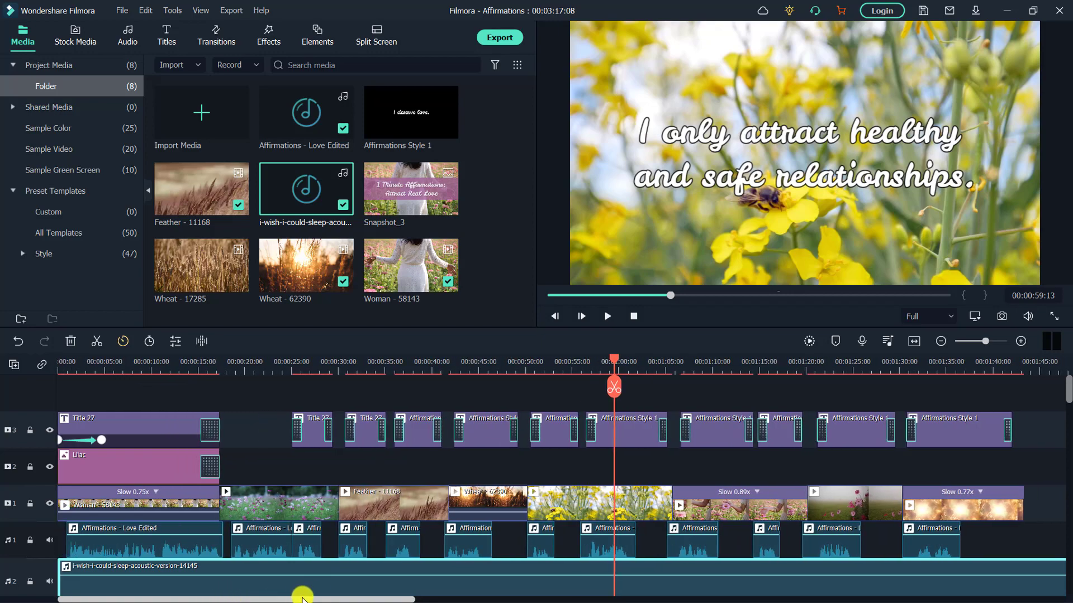
drag(302, 598, 491, 594)
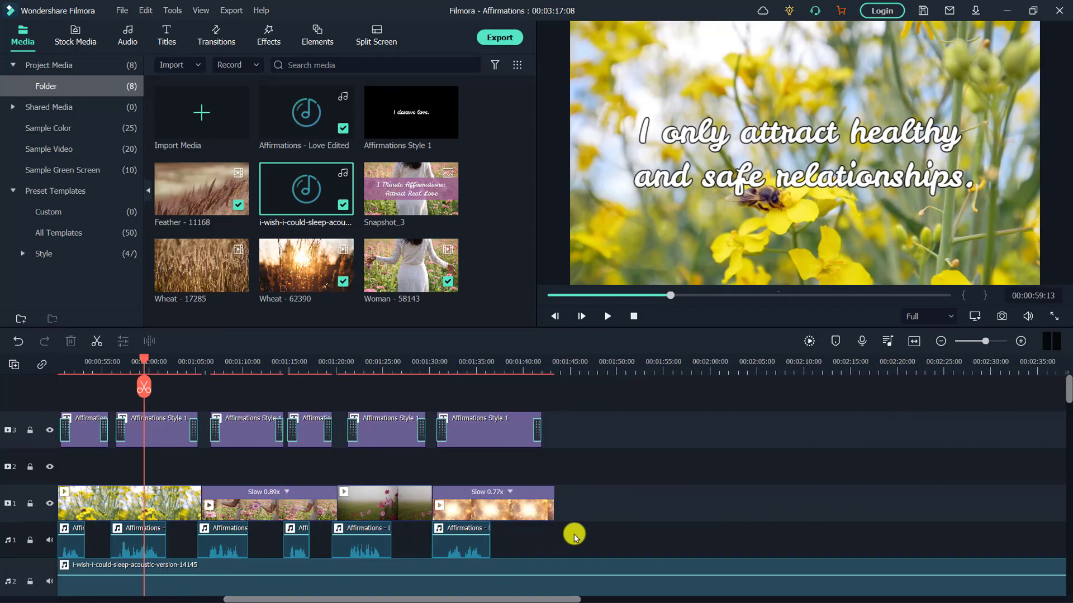
click(569, 361)
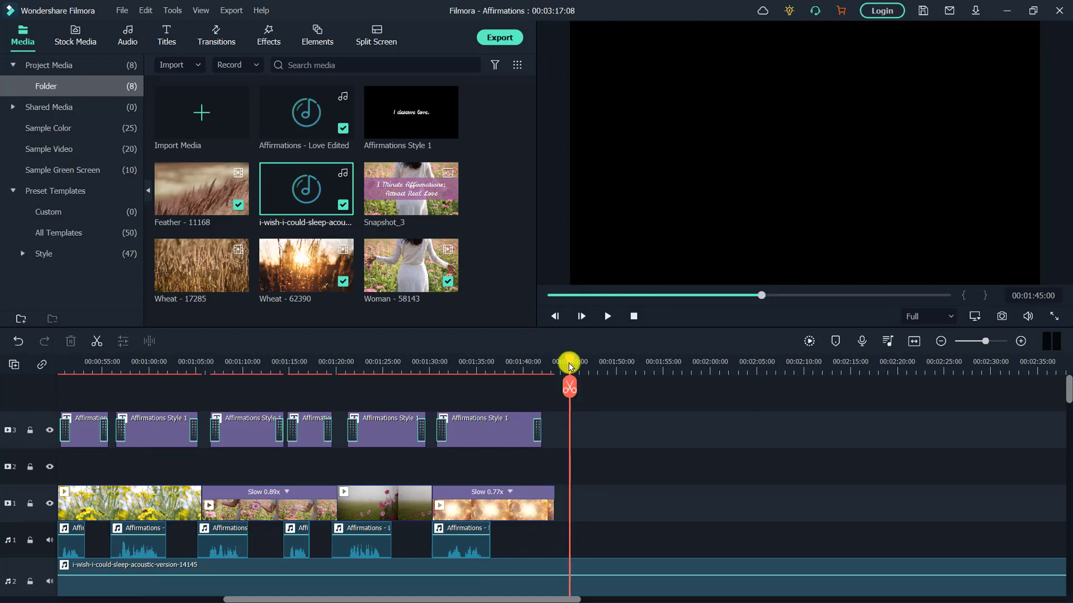
click(564, 362)
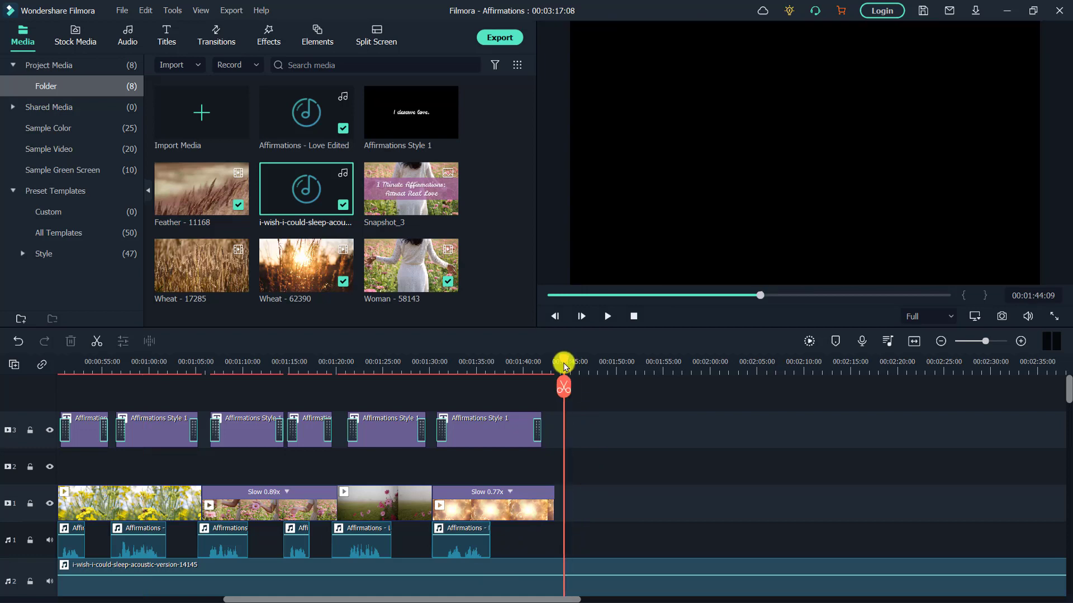
click(555, 585)
click(557, 365)
click(555, 369)
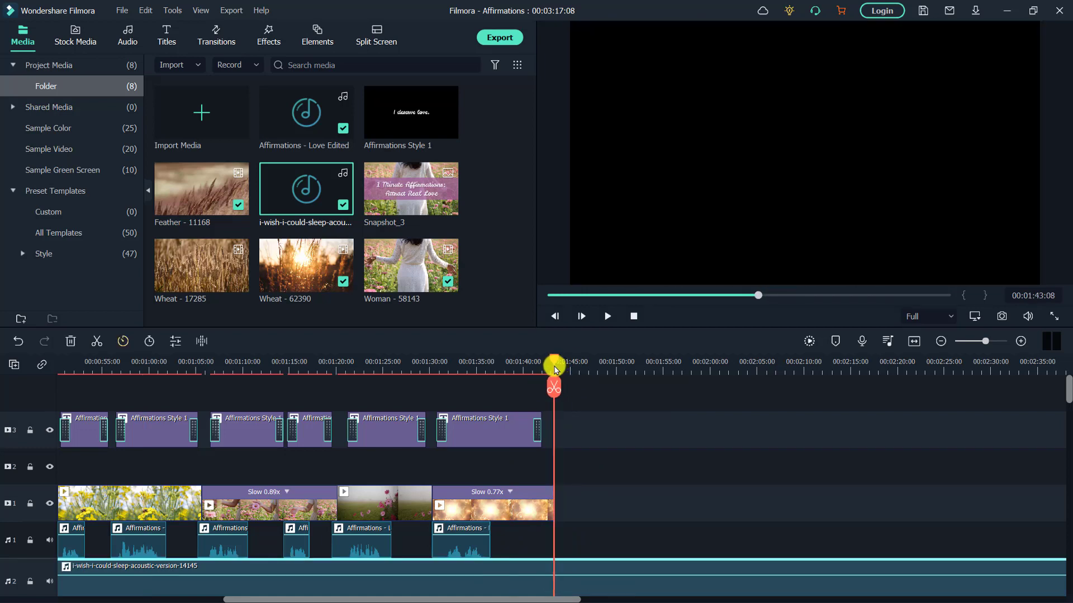
drag(555, 369, 562, 367)
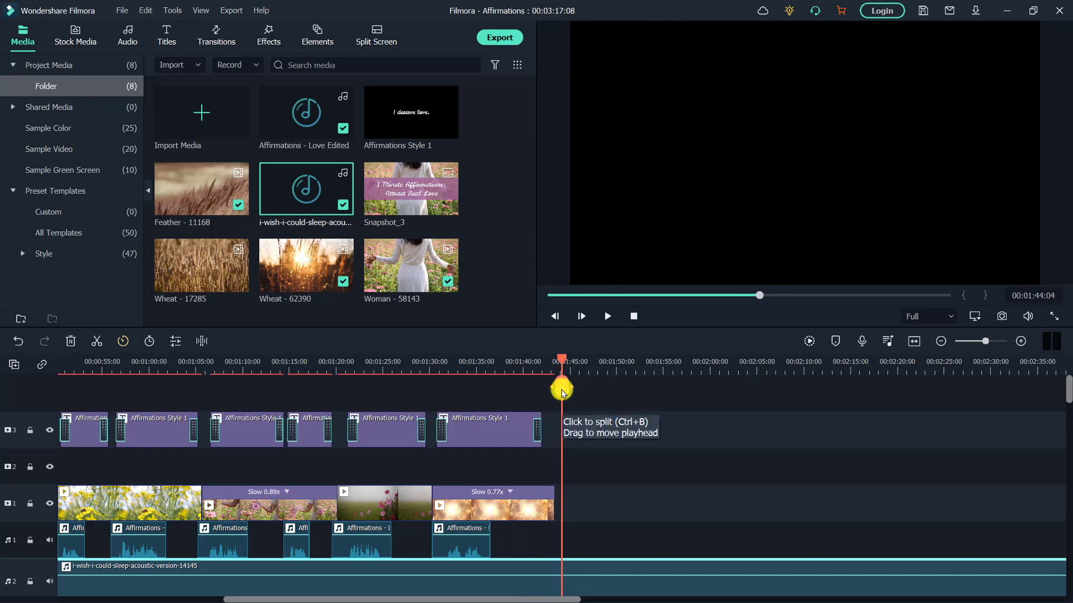
click(562, 390)
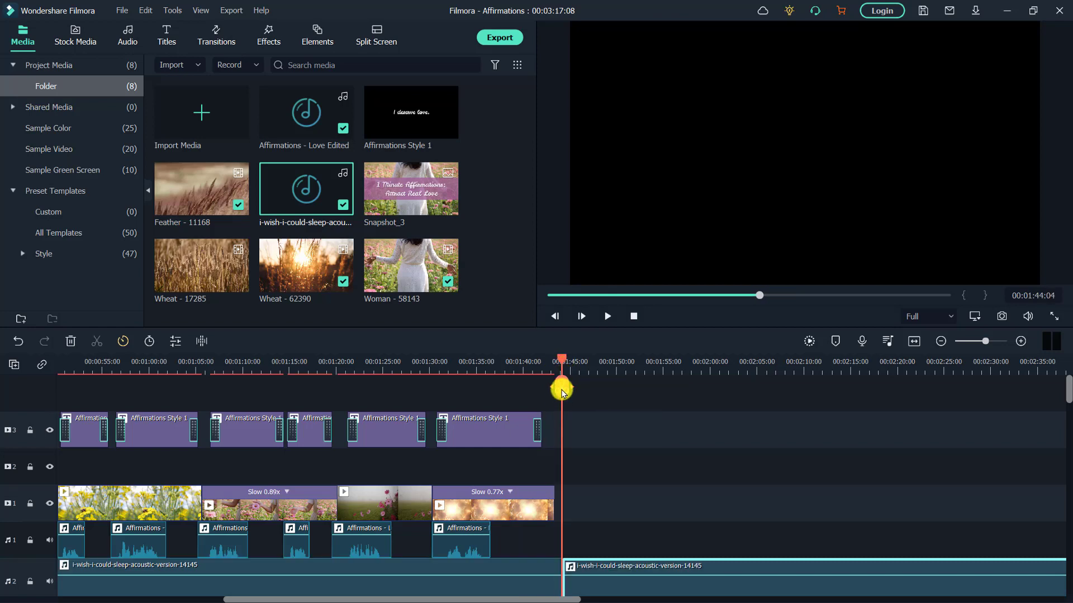
click(617, 591)
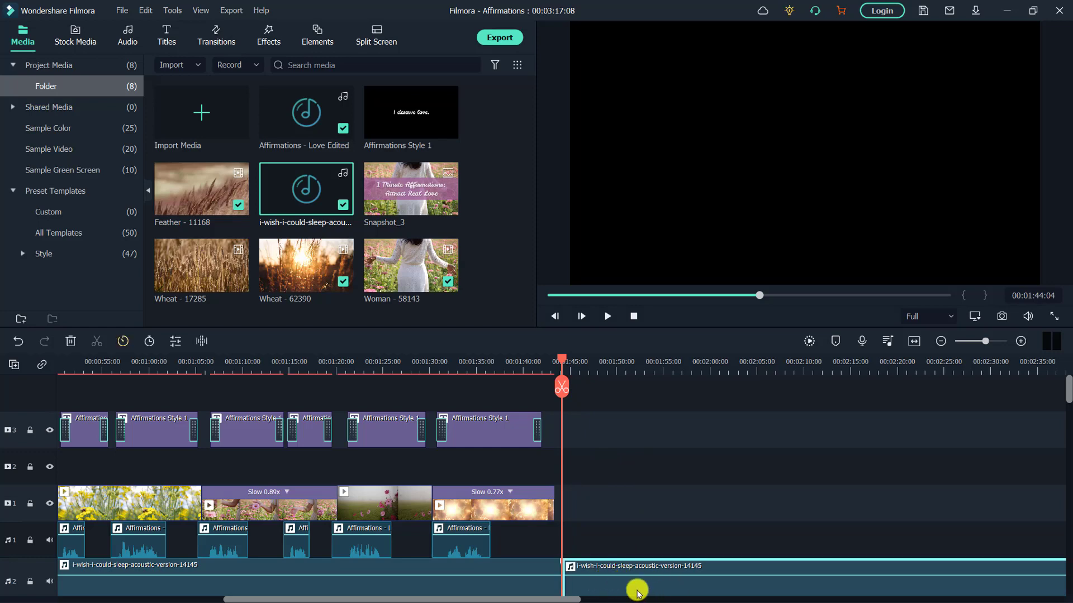
key(Delete)
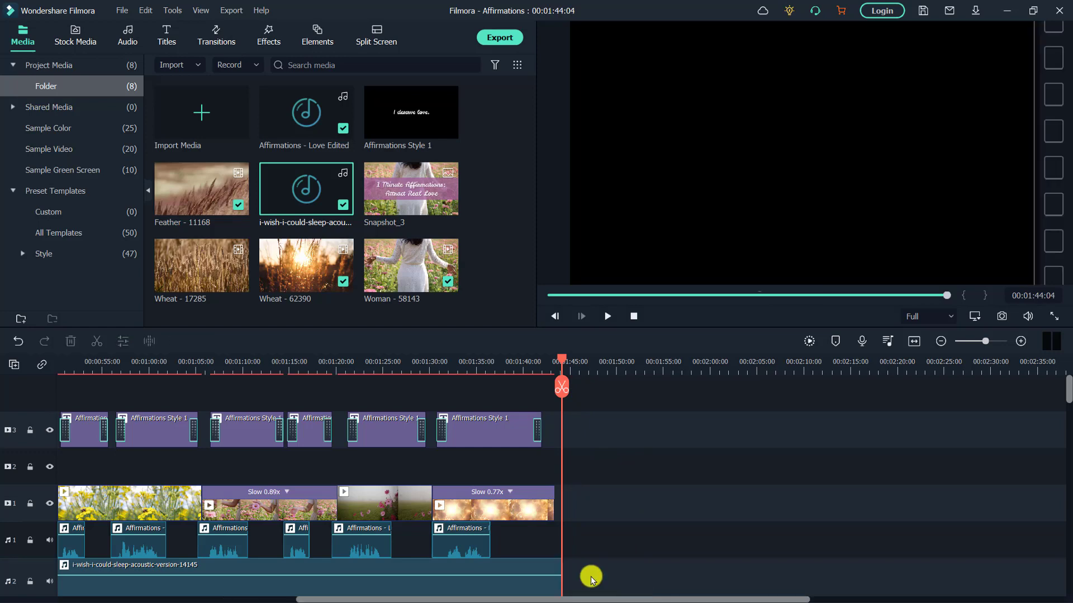
Trim the end of the background music to 00:01:43:08 so it lines up with the last video clip
click(553, 582)
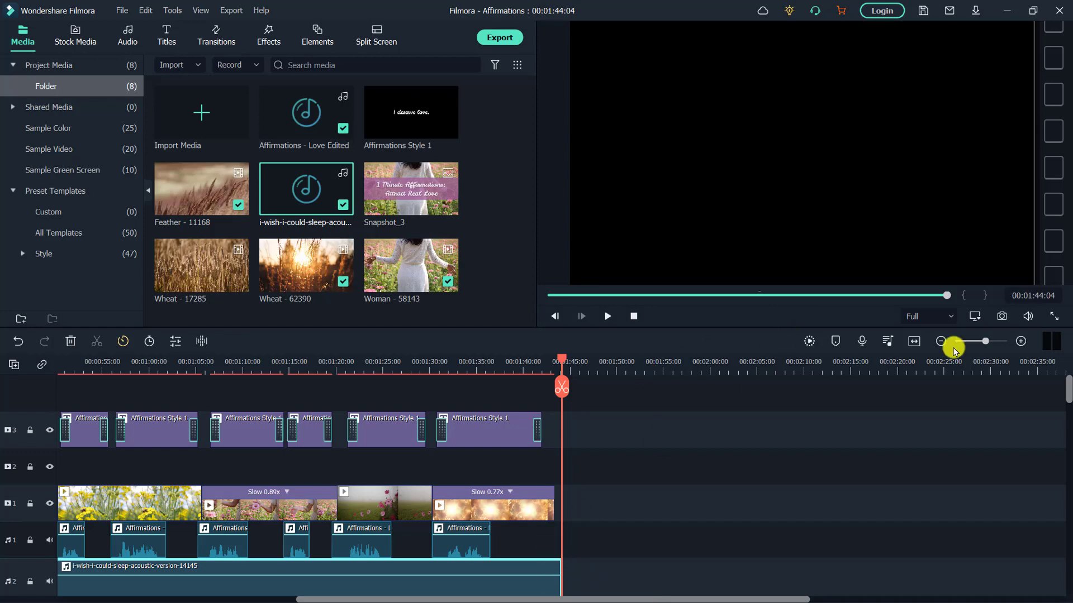
click(1018, 342)
click(1018, 341)
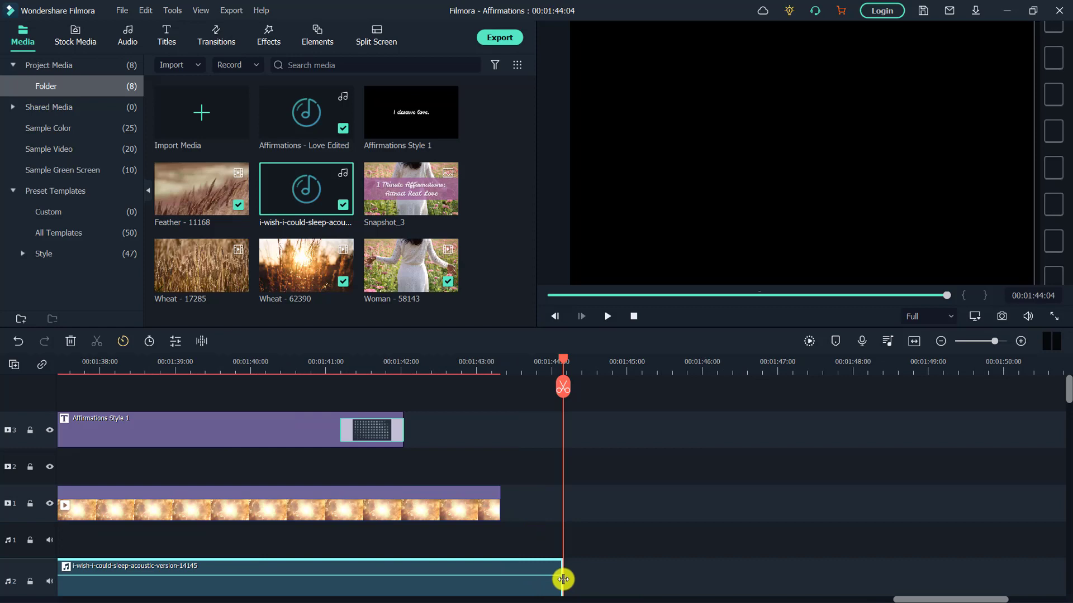
drag(562, 579, 500, 577)
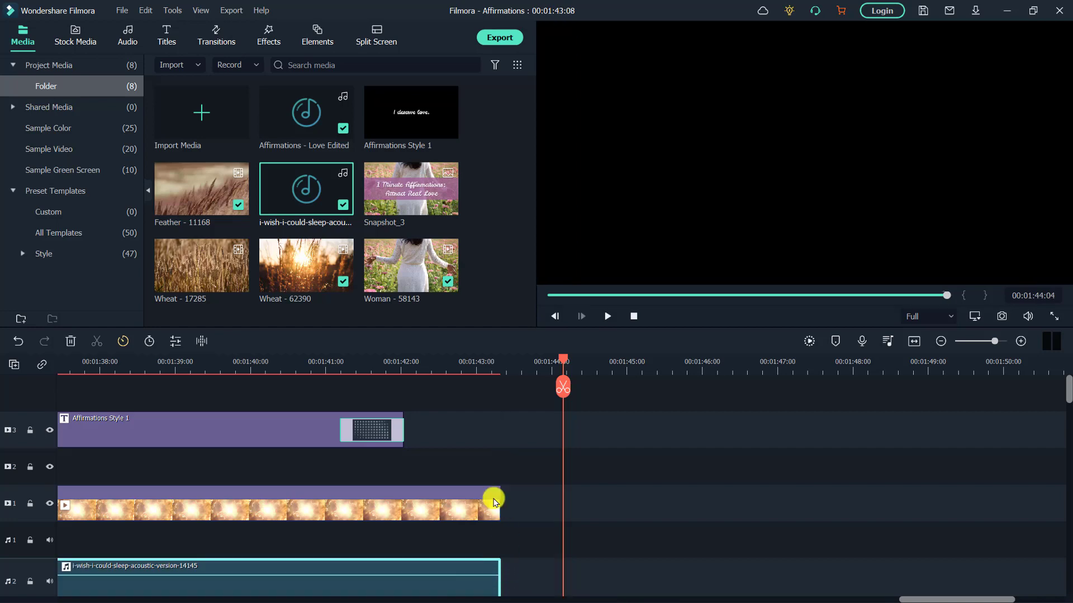
Enlarge the music track and play the ending from 00:01:41:00 to hear how the music finishes
click(482, 505)
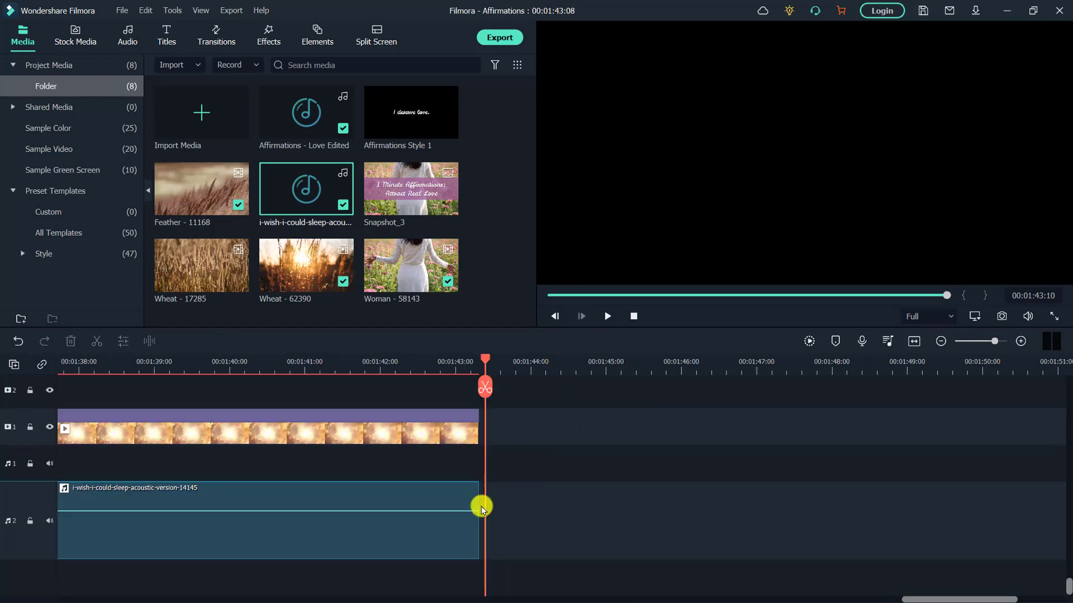
click(430, 358)
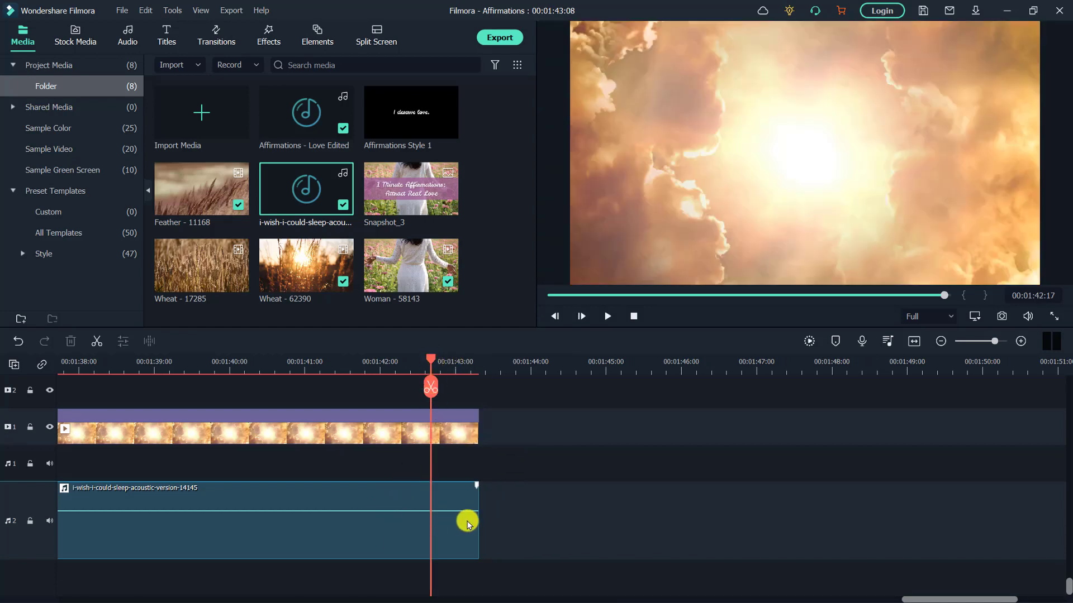
click(385, 532)
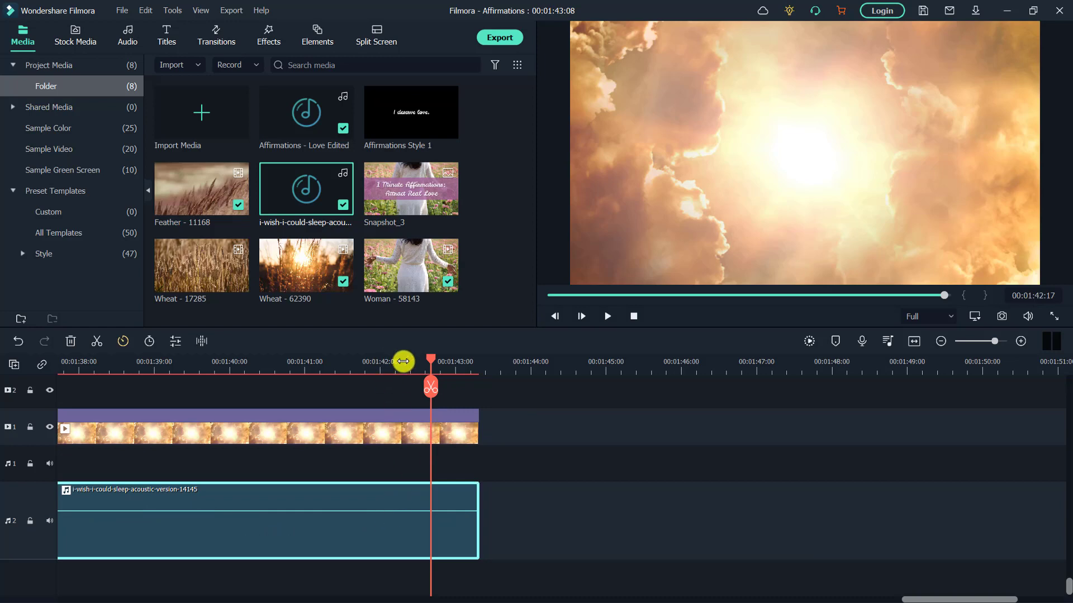
click(304, 361)
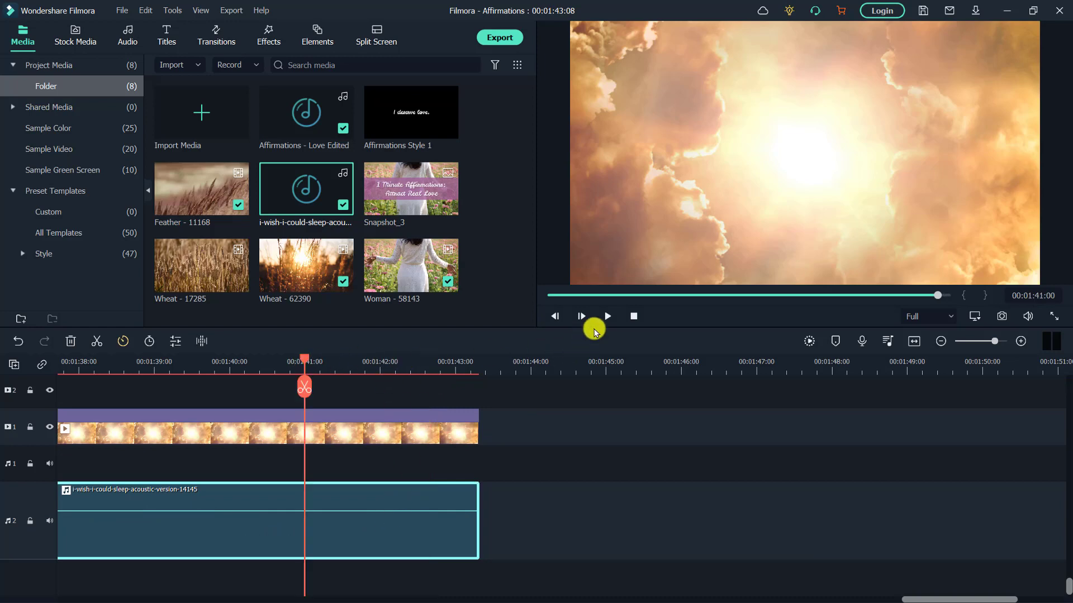
click(608, 317)
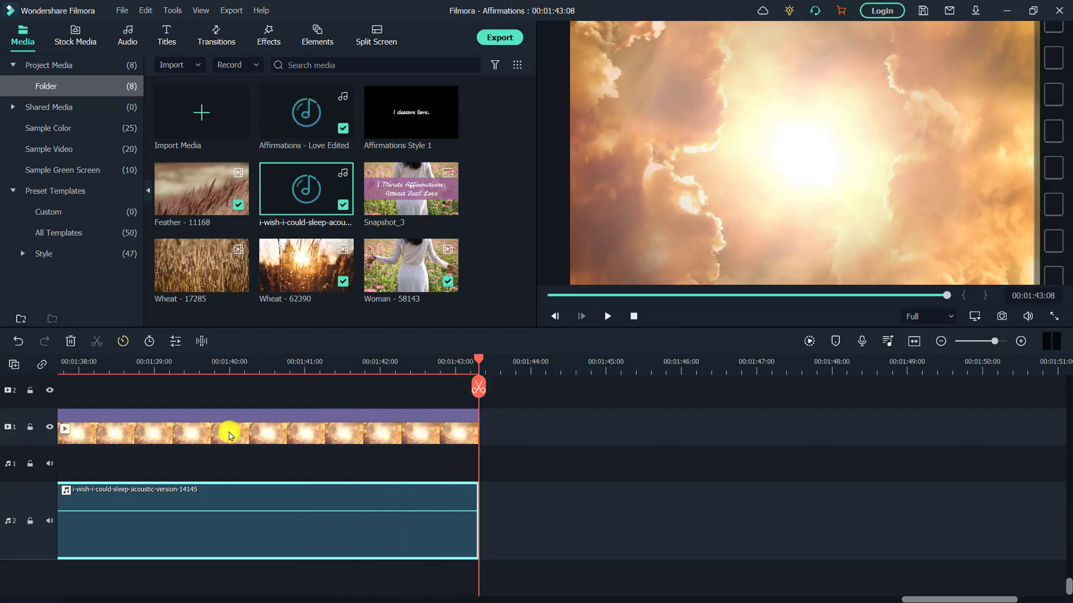
Fade out the end of the background music over 4.28 s, playing the ending from 00:01:39:14 to check the fade
drag(475, 490, 272, 496)
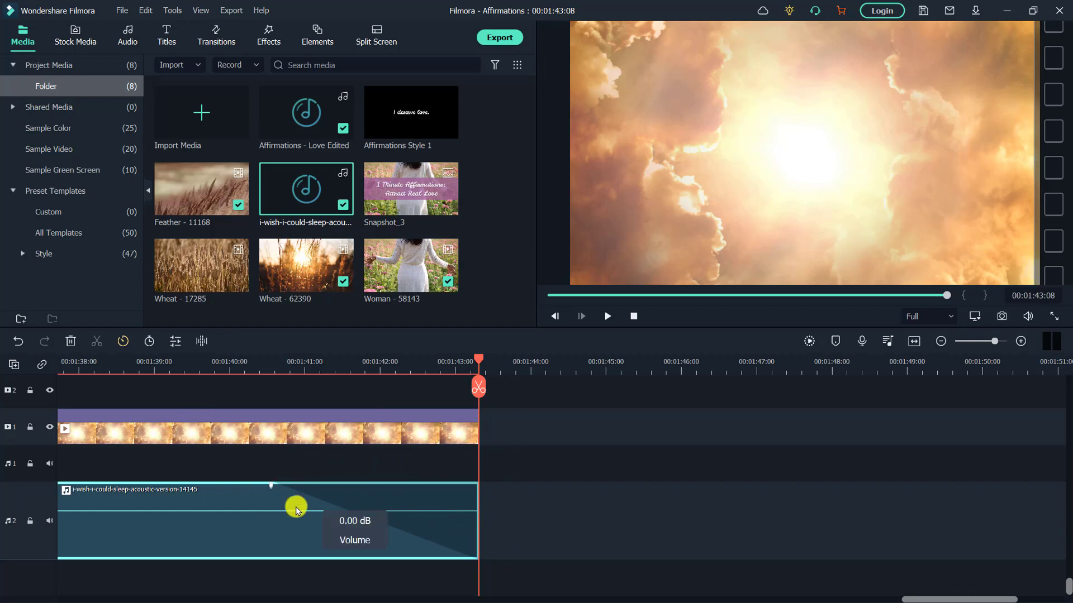
mouse_move(269, 488)
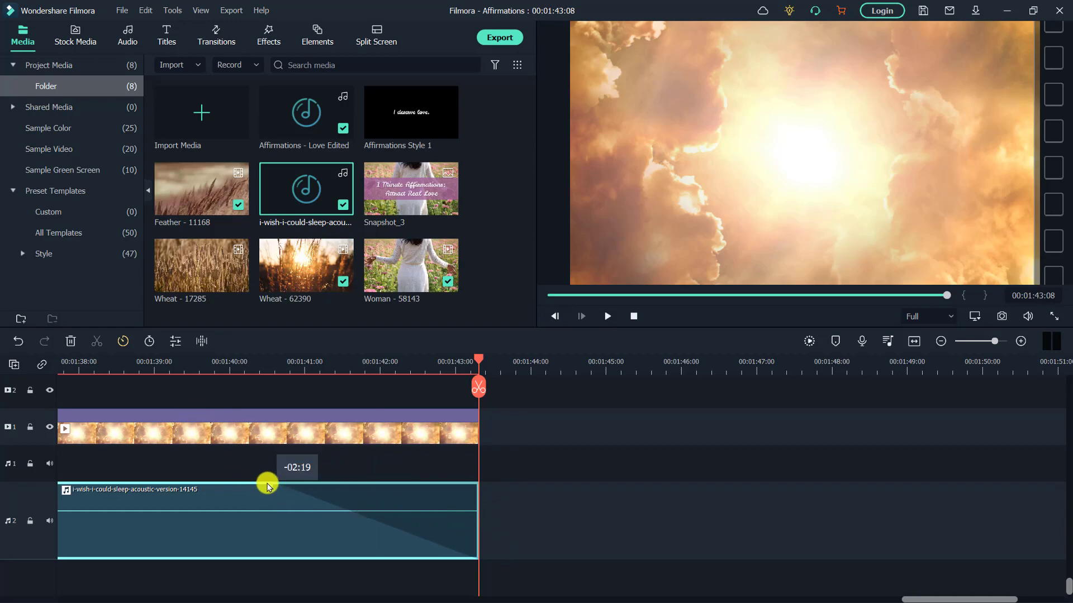
click(195, 364)
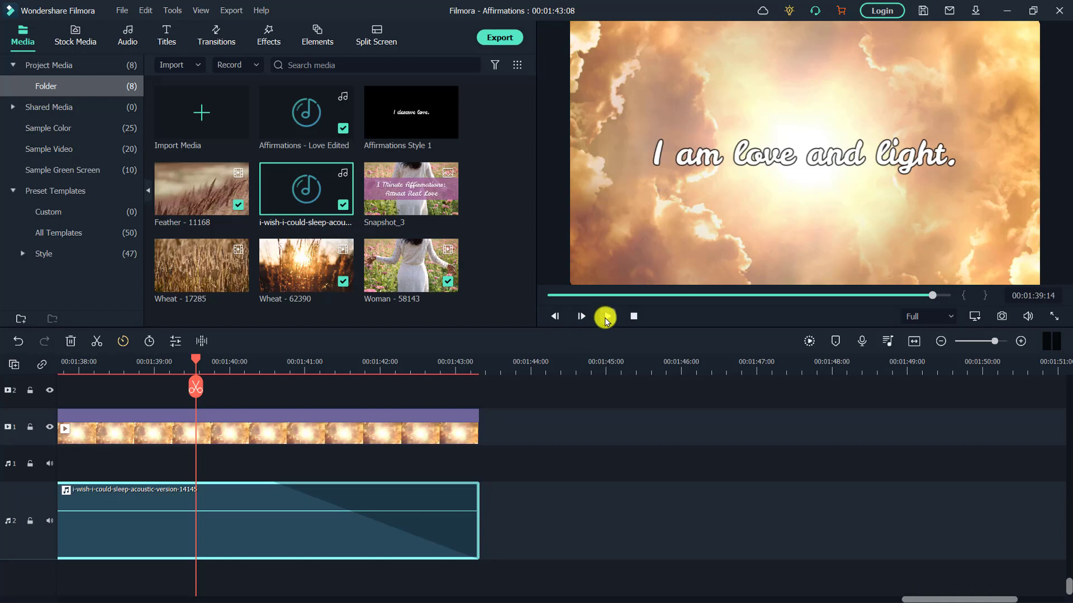
click(605, 317)
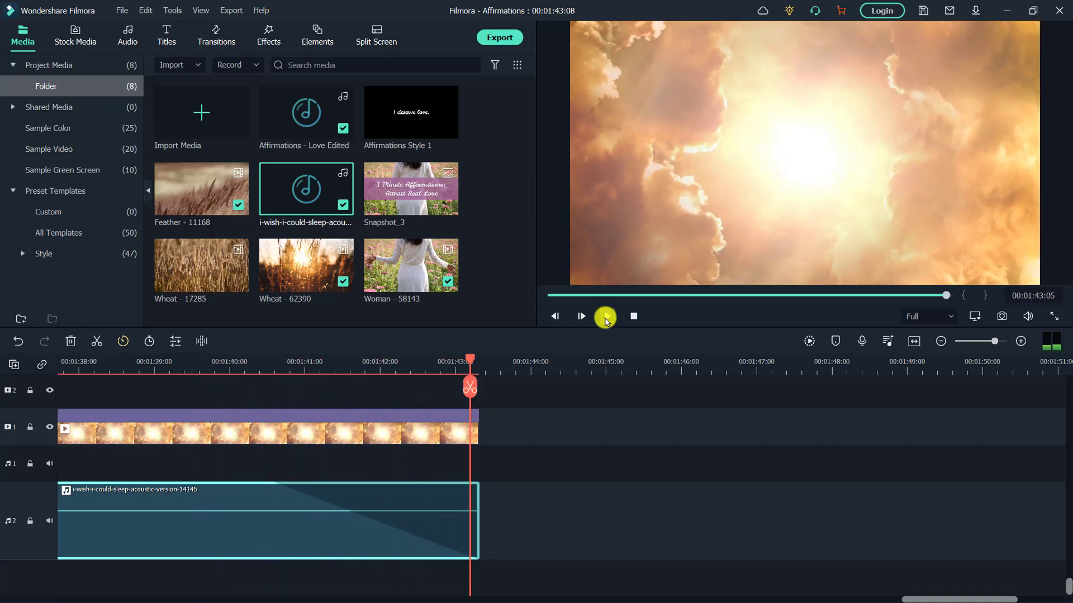
drag(269, 485, 160, 503)
Fade in the start of the background music over 1.04 s, up to the beginning of the voice recording, and preview it
drag(972, 596, 19, 598)
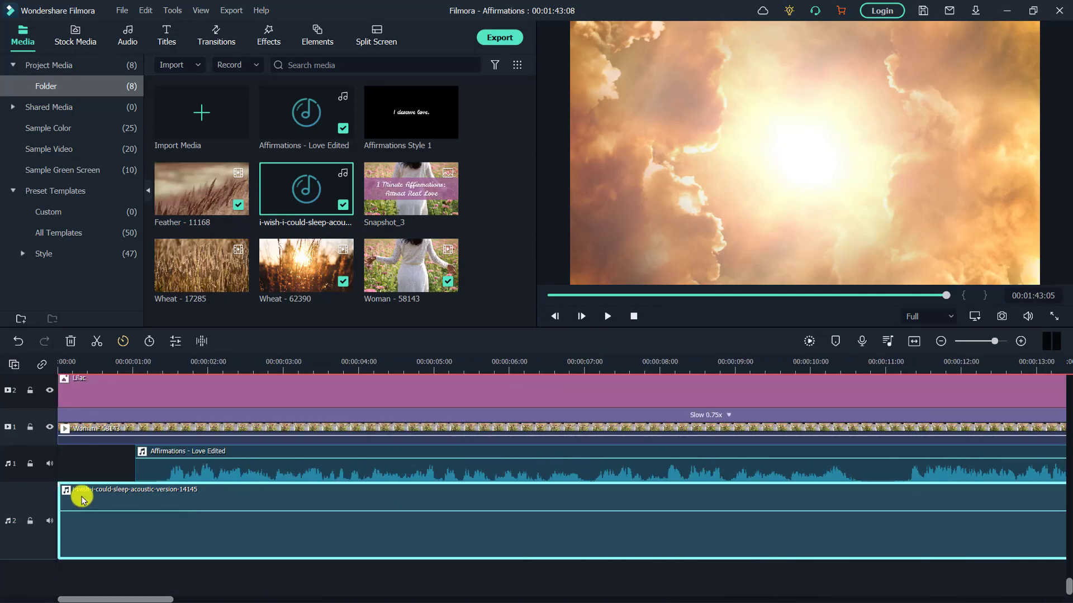
drag(61, 487, 134, 492)
drag(134, 492, 135, 487)
click(607, 317)
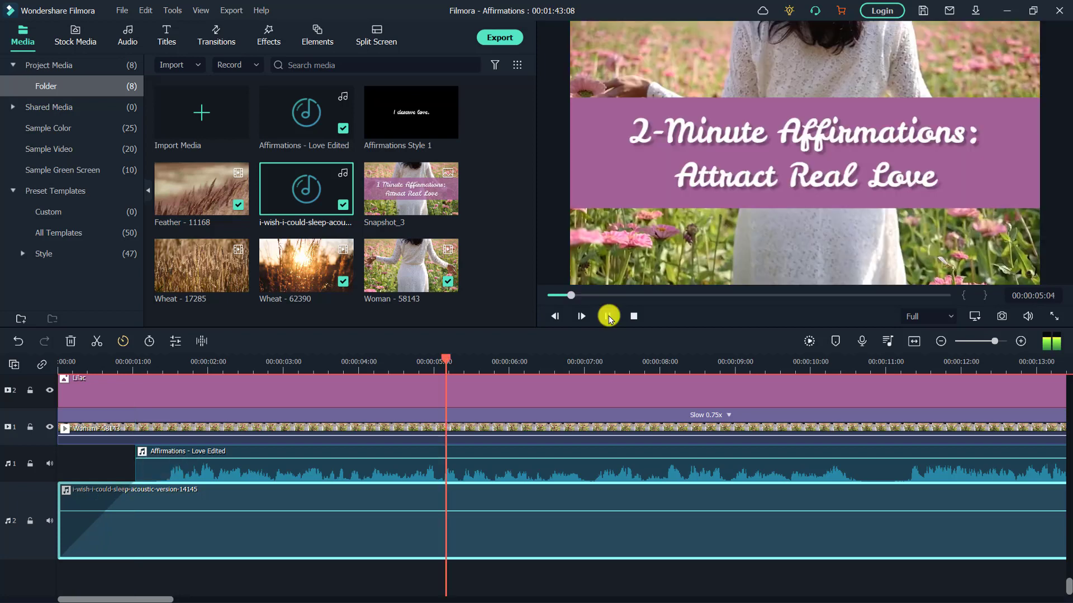
click(608, 317)
Lower the background music's volume to -1.44 dB, previewing its balance with the voice recording
click(517, 545)
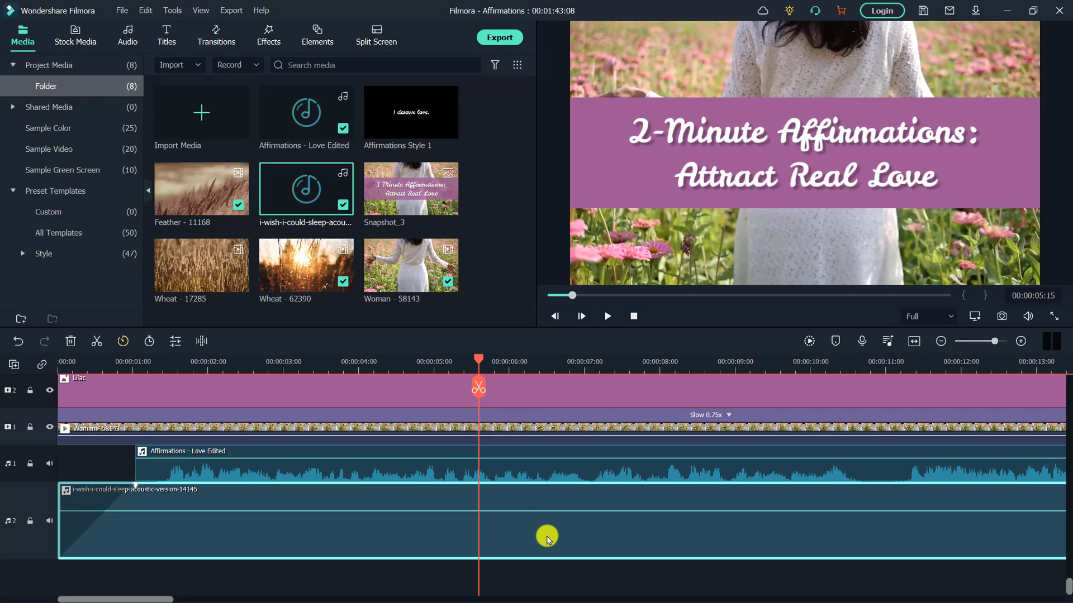
double_click(508, 534)
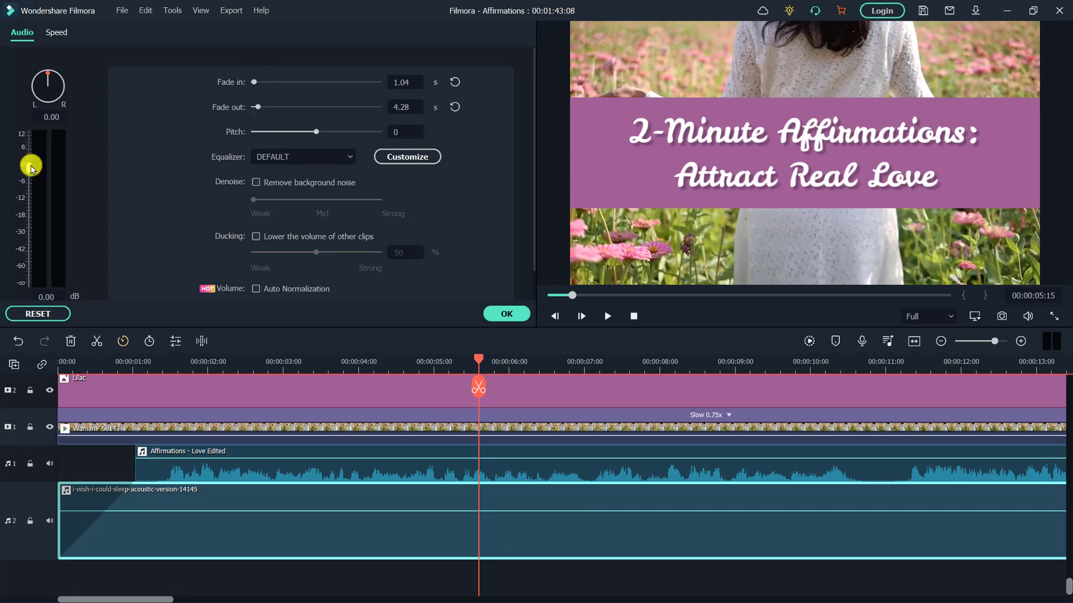
mouse_move(29, 167)
mouse_down()
mouse_move(29, 143)
mouse_move(29, 186)
mouse_up()
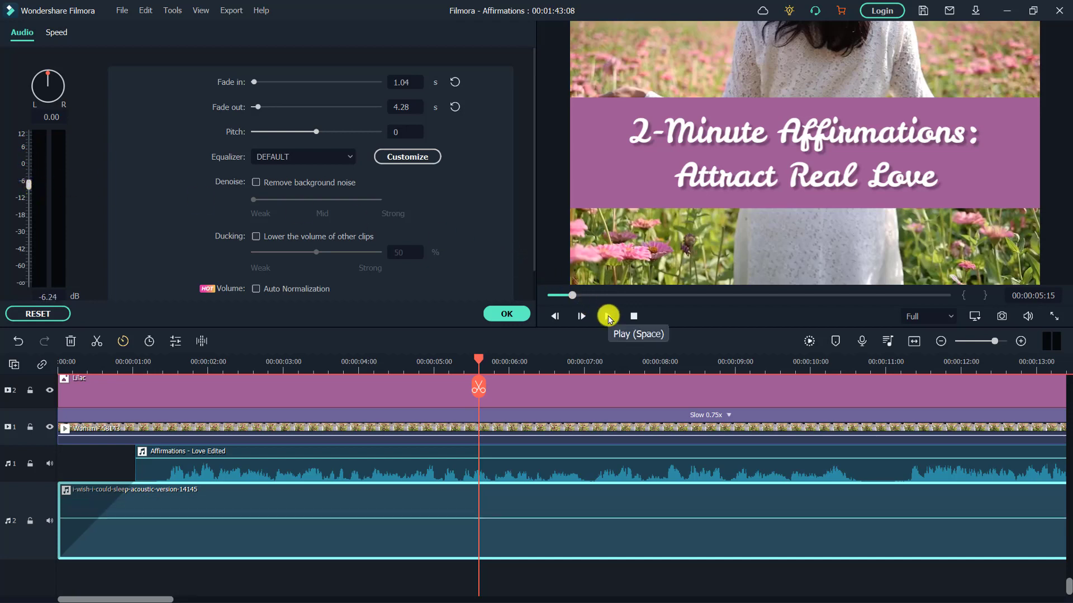
click(609, 316)
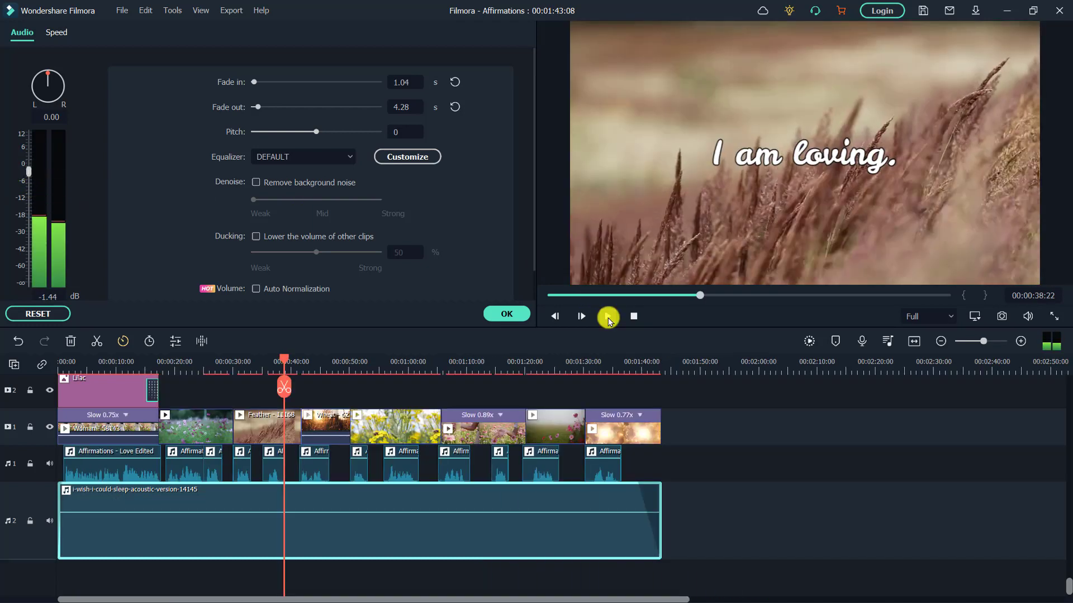
click(608, 316)
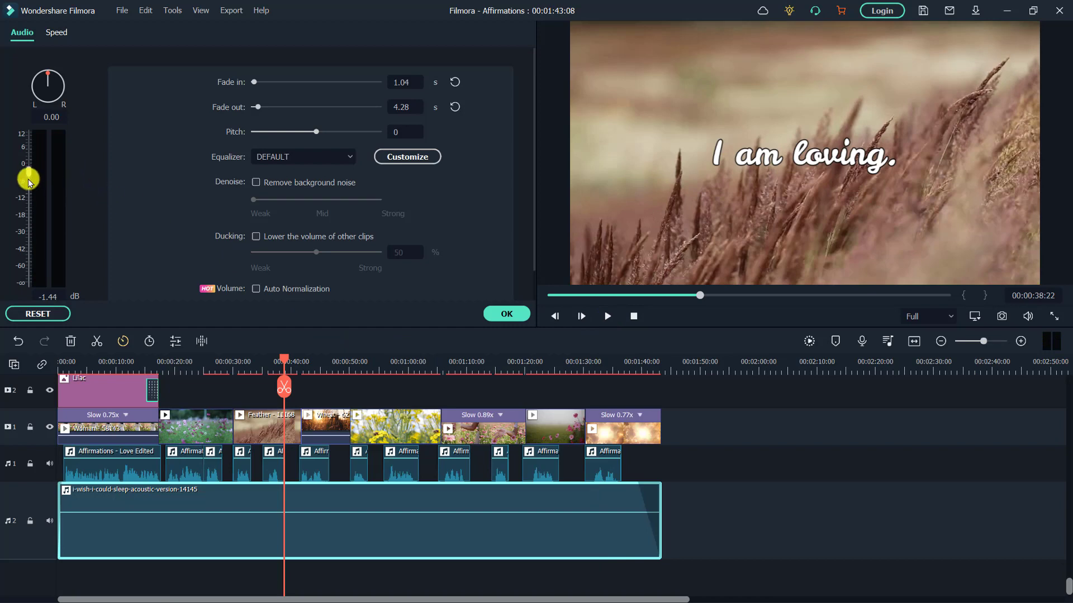
click(751, 447)
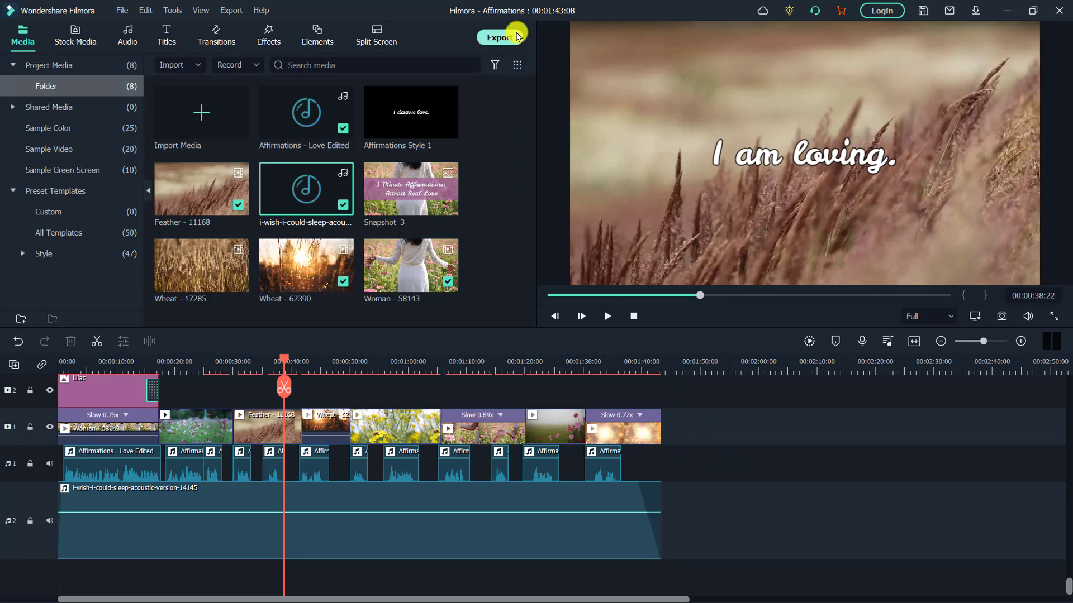
Open the local MP4 export settings and name the exported file "2 Minute Love Affirmations"
click(501, 38)
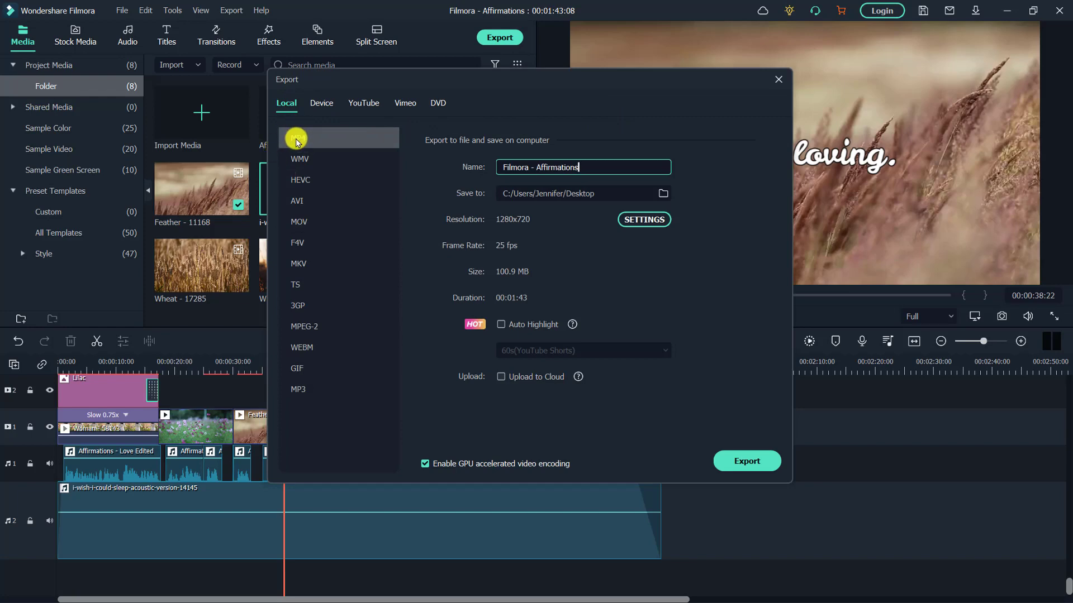
key(ctrl+a)
text(2 Minute Love Affirmations)
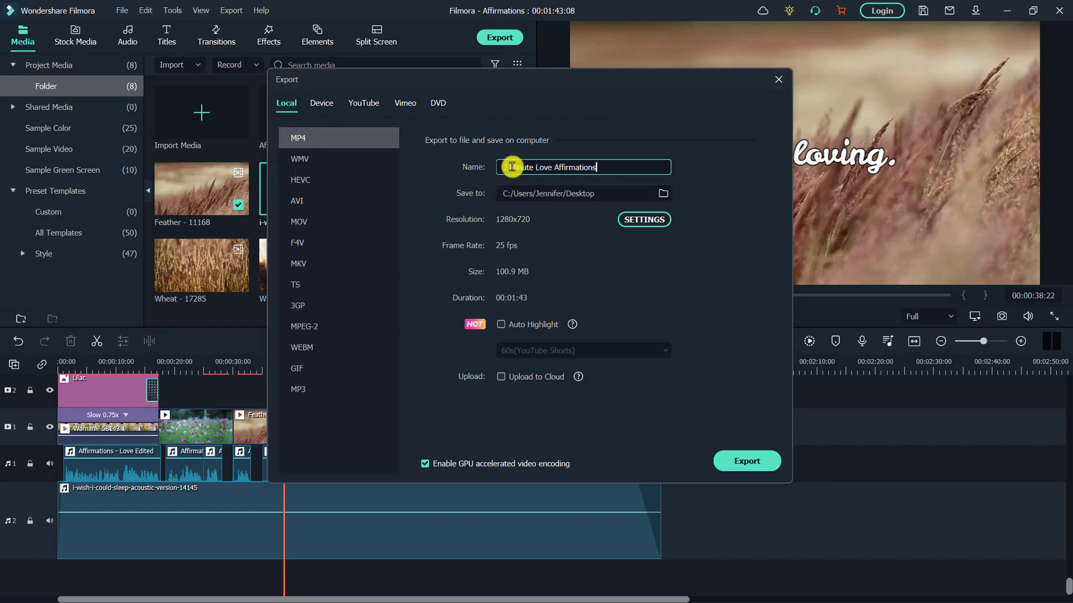
Set the export resolution to 1920x1080 and export the video
click(641, 221)
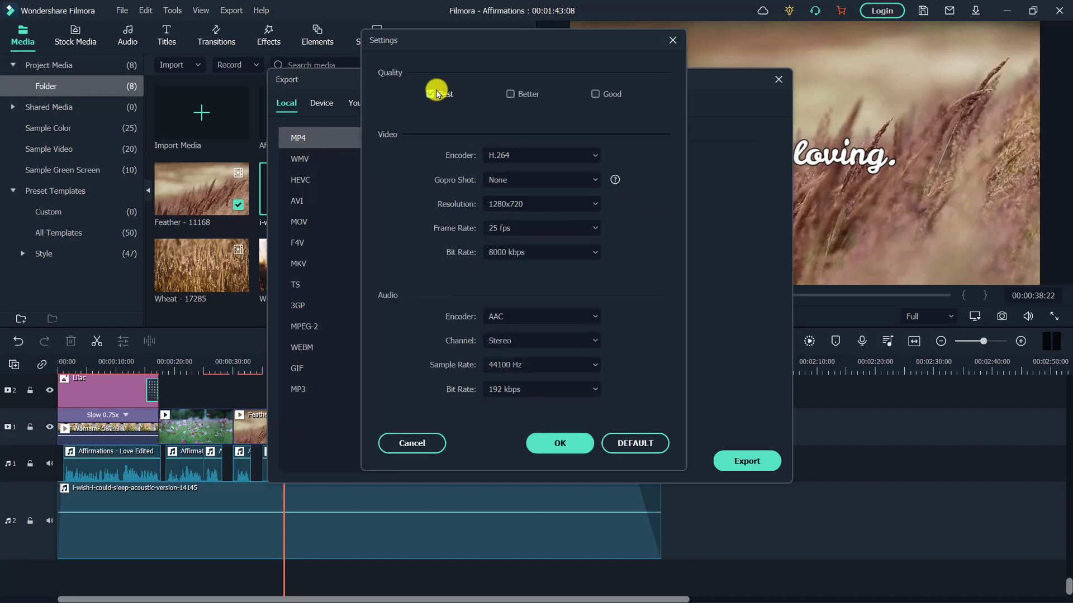
click(522, 202)
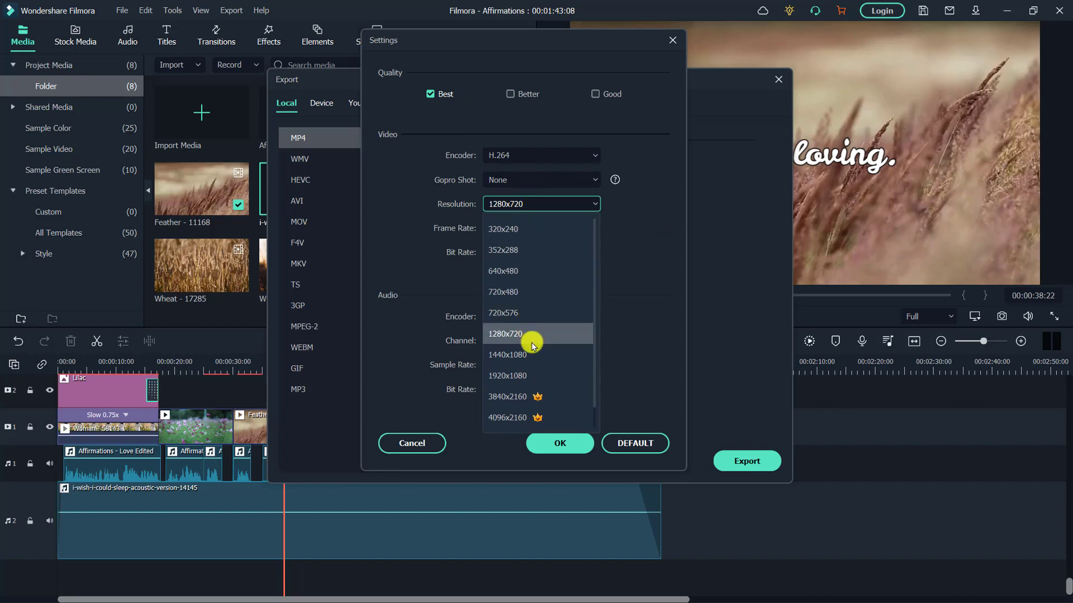
click(538, 375)
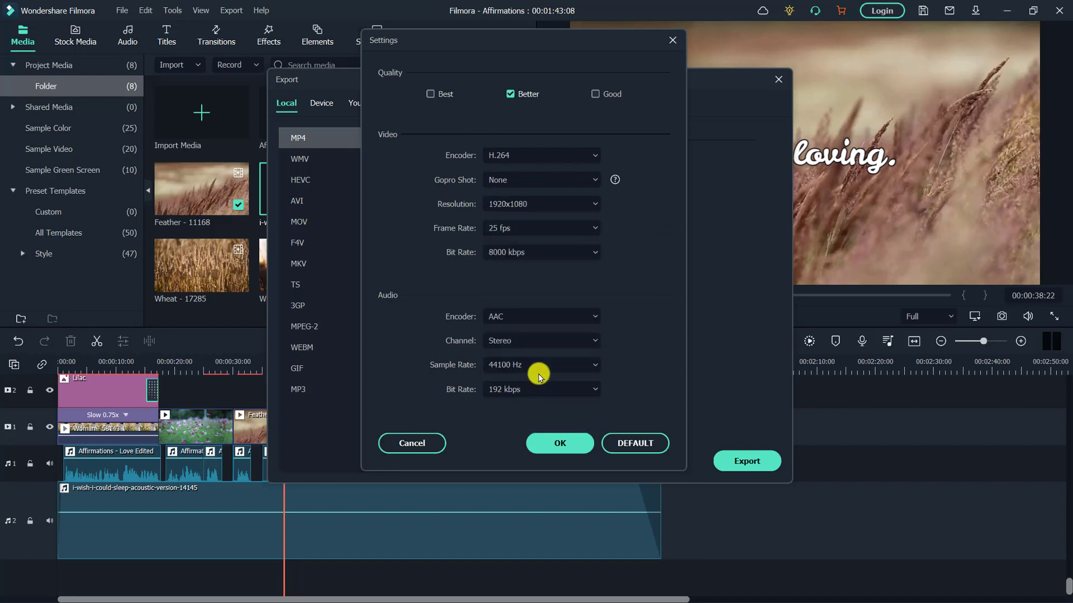
click(566, 442)
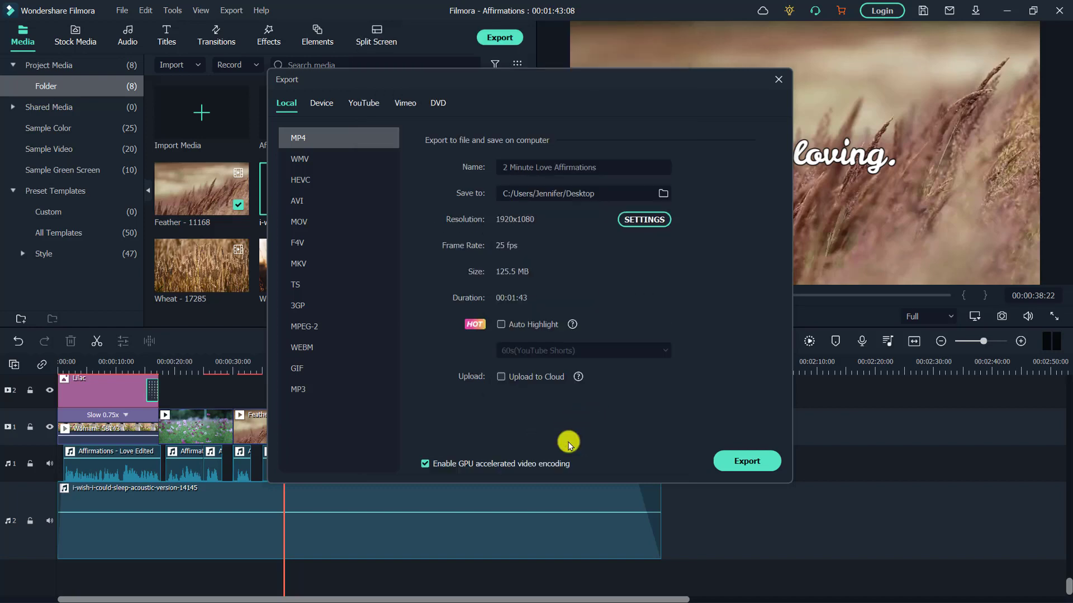
click(737, 463)
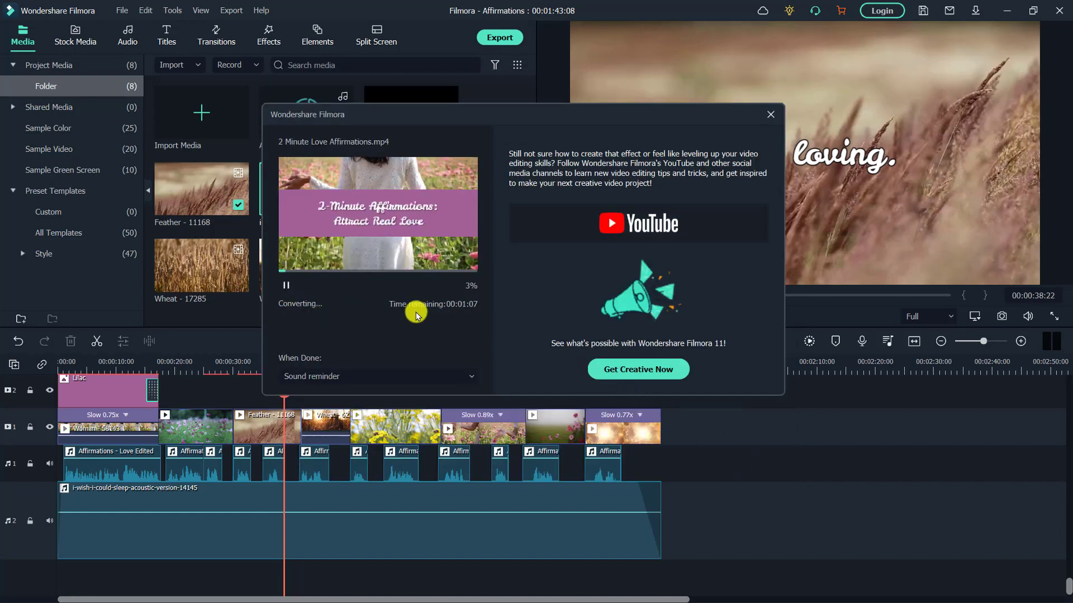